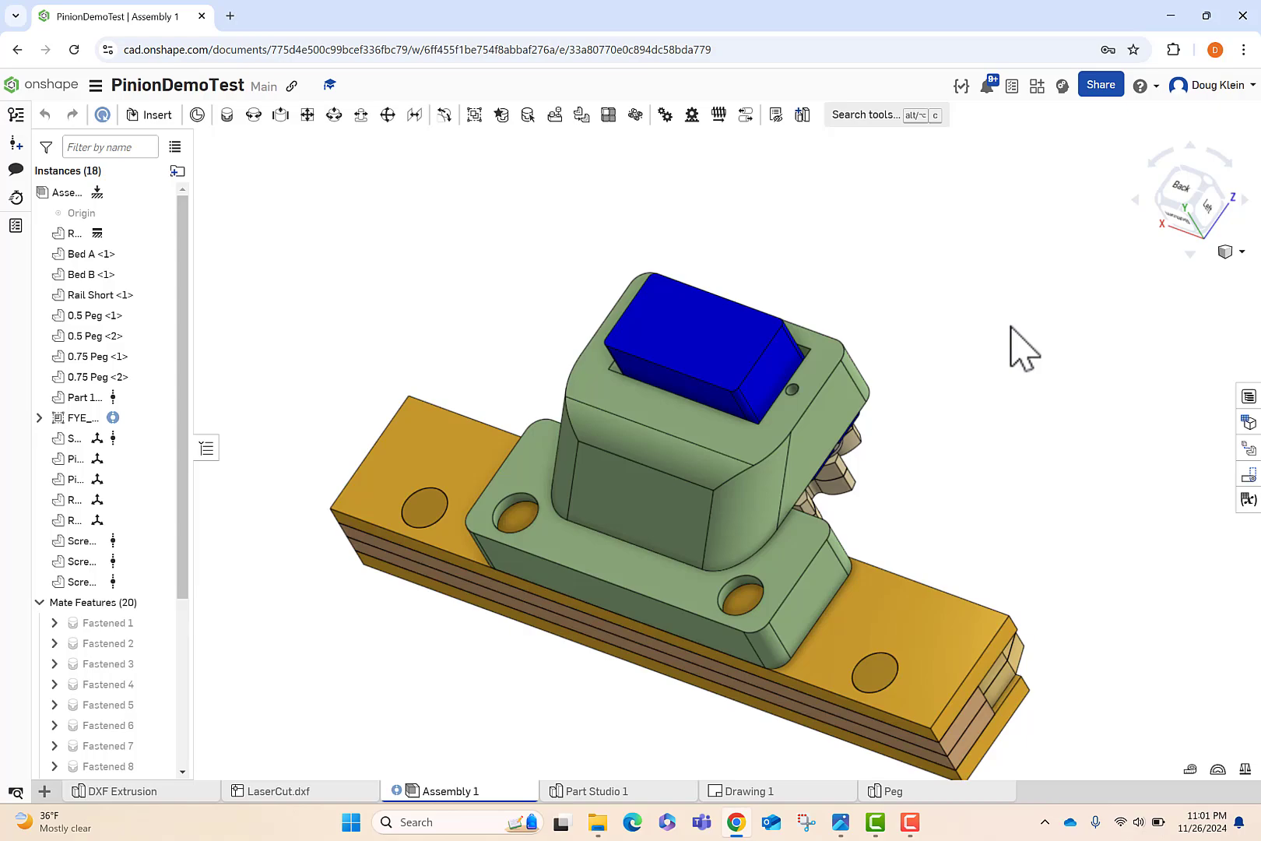
# - Review the dimensioned bracket drawing in DrawingFile.png and switch back to Onshape with Part Studio 1 open
pyautogui.click(840, 826)
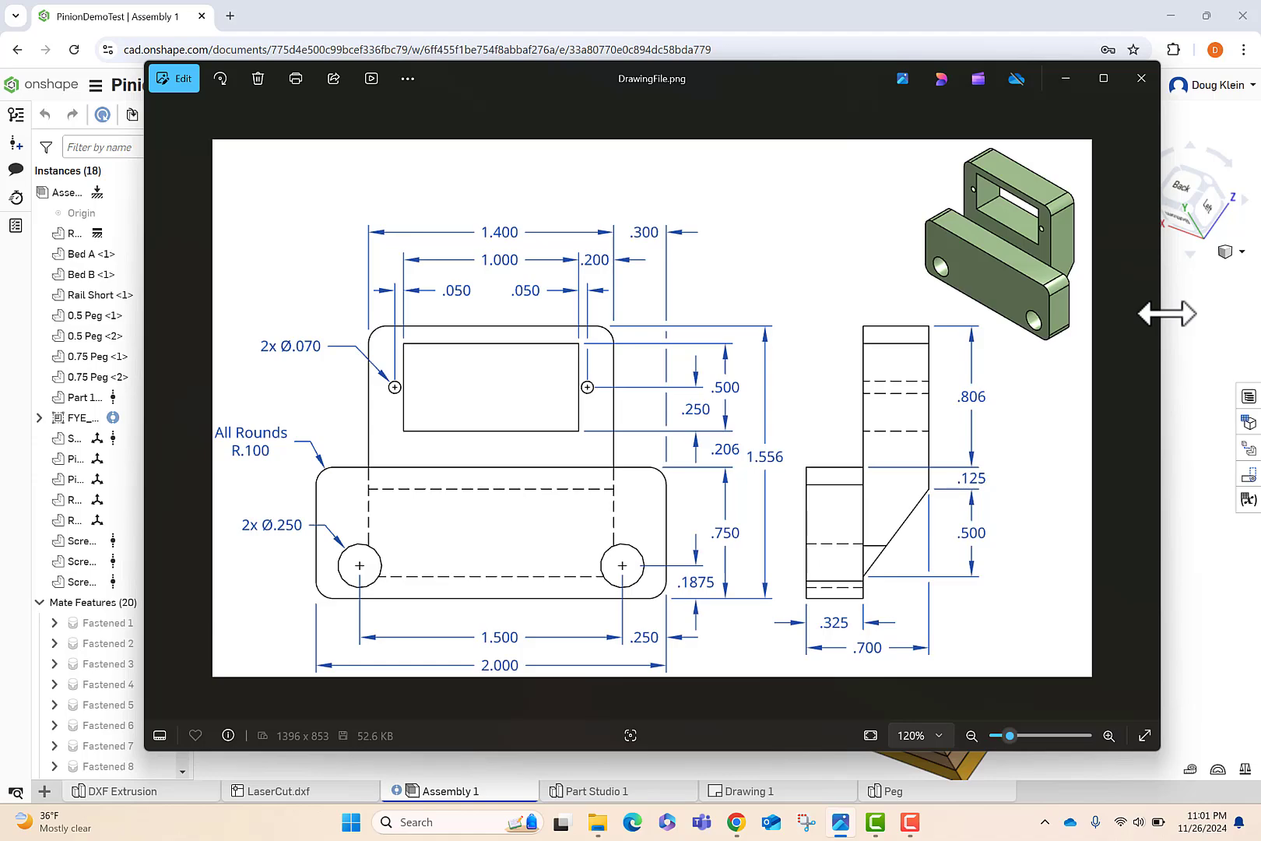
pyautogui.click(589, 790)
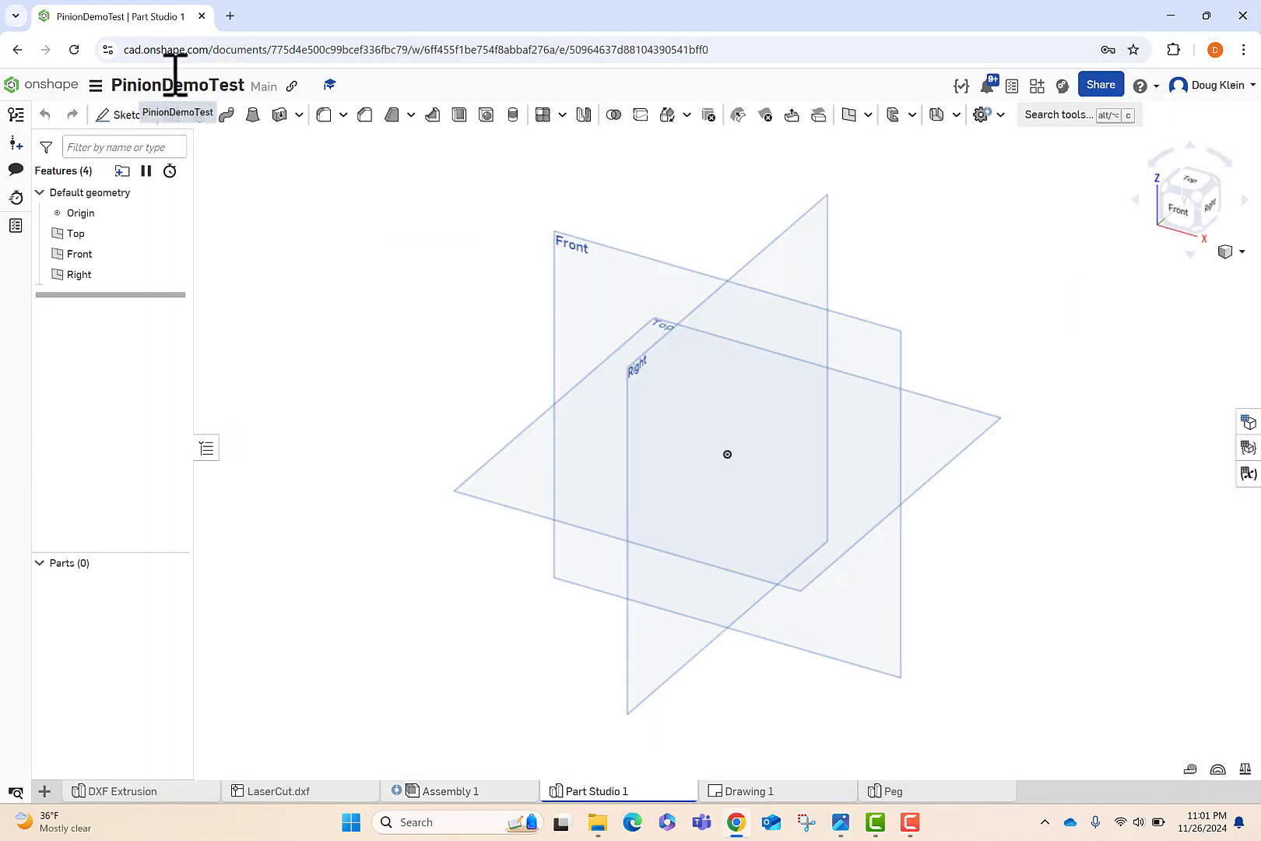
# - Sketch a corner rectangle about 2.67 by 1.2 in on the Front plane, starting at the origin
pyautogui.click(130, 115)
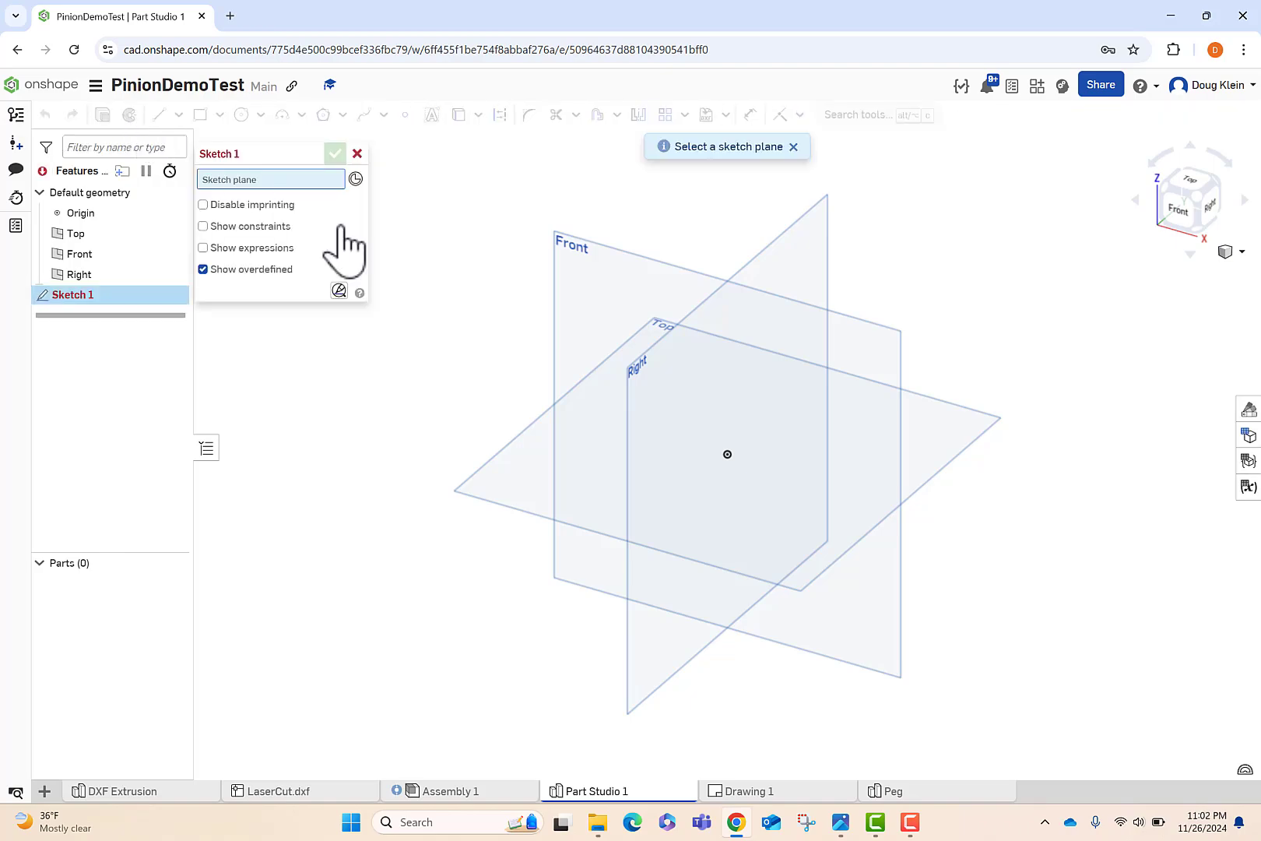
pyautogui.click(888, 376)
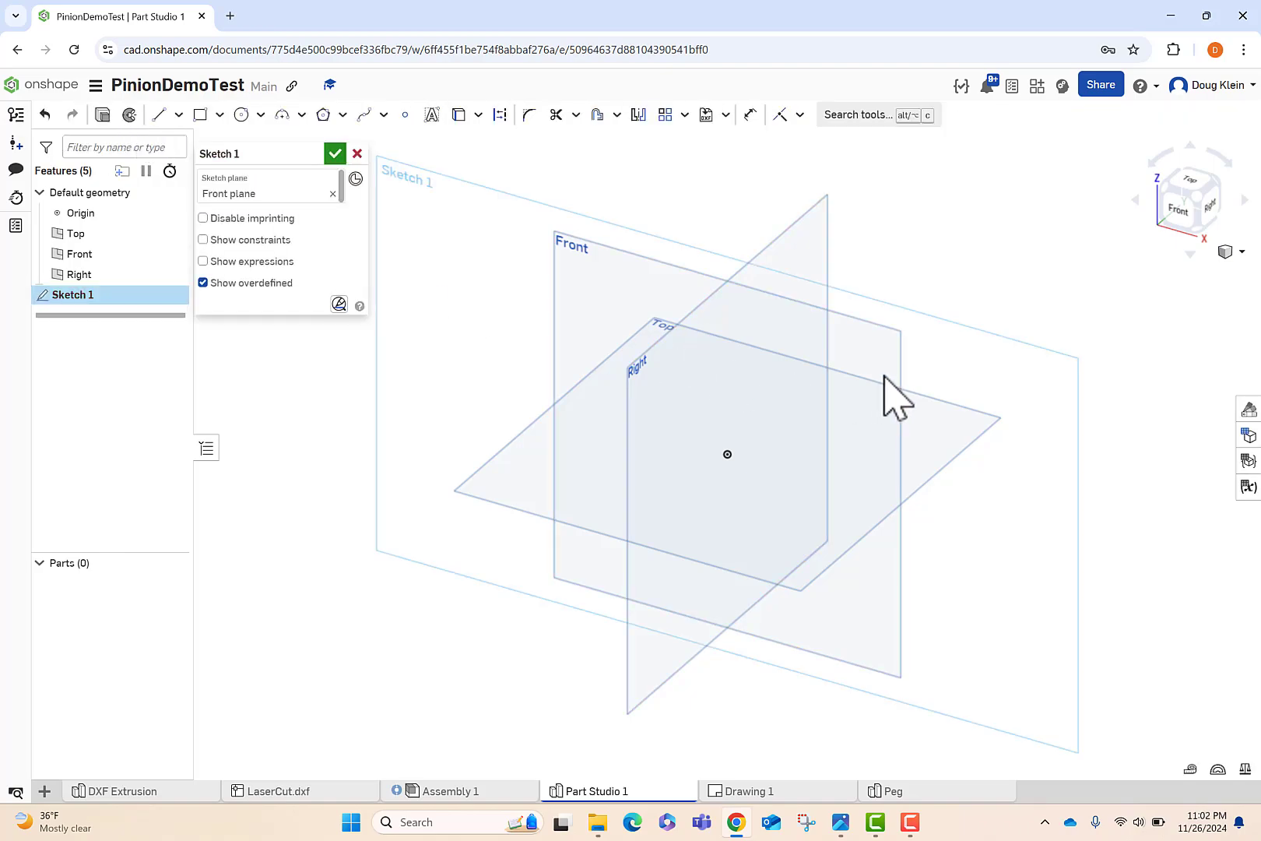
pyautogui.click(201, 115)
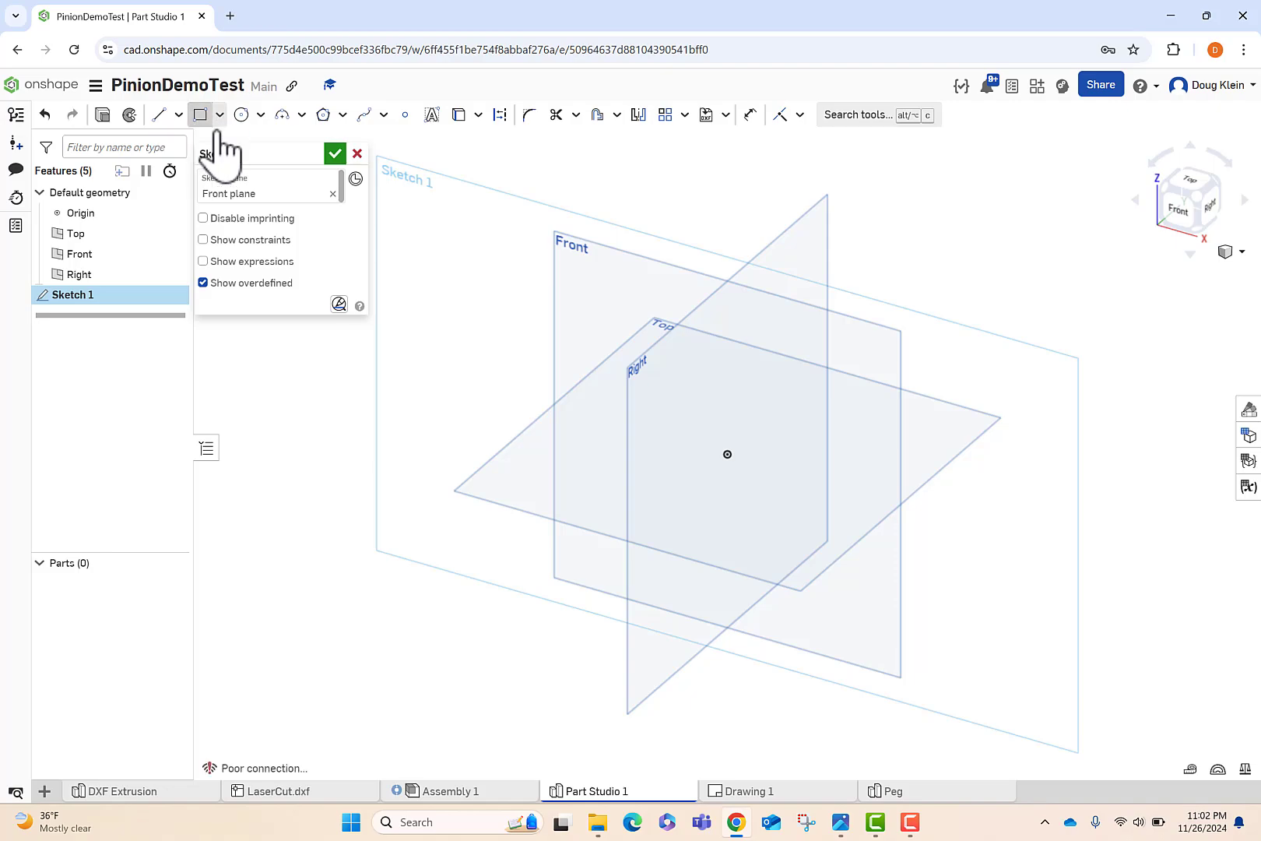
pyautogui.click(728, 454)
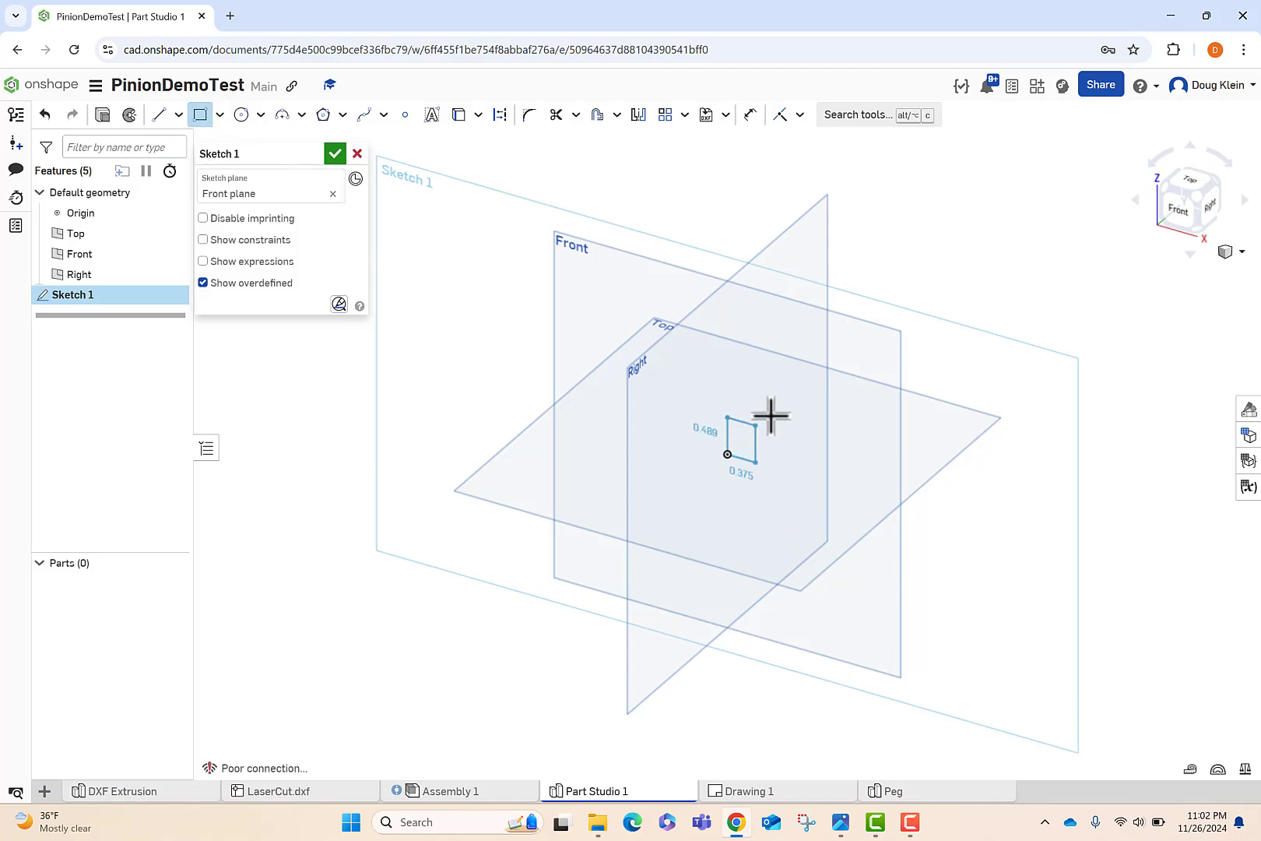
pyautogui.click(881, 429)
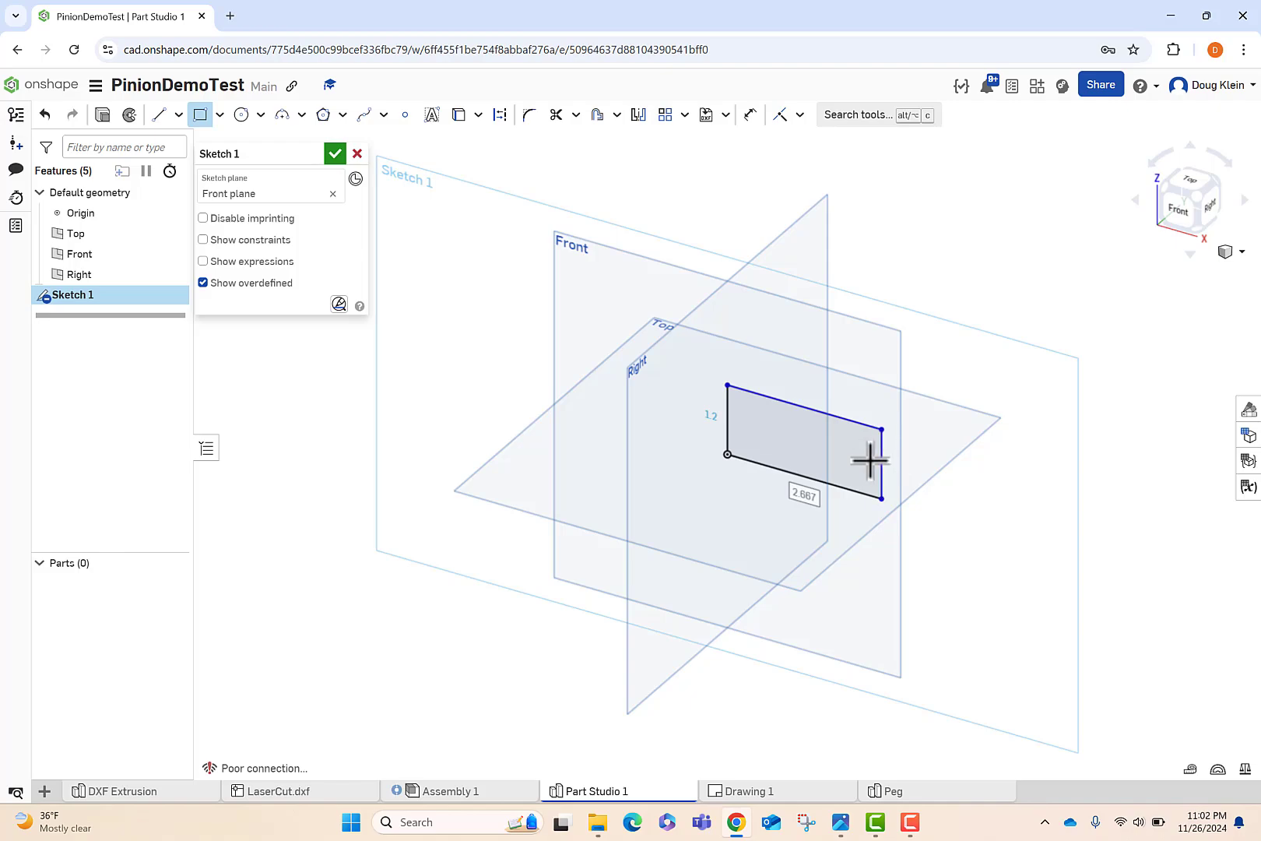
# - Dimension the rectangle to 2 in wide and 0.75 in high
pyautogui.press('d')
pyautogui.click(830, 484)
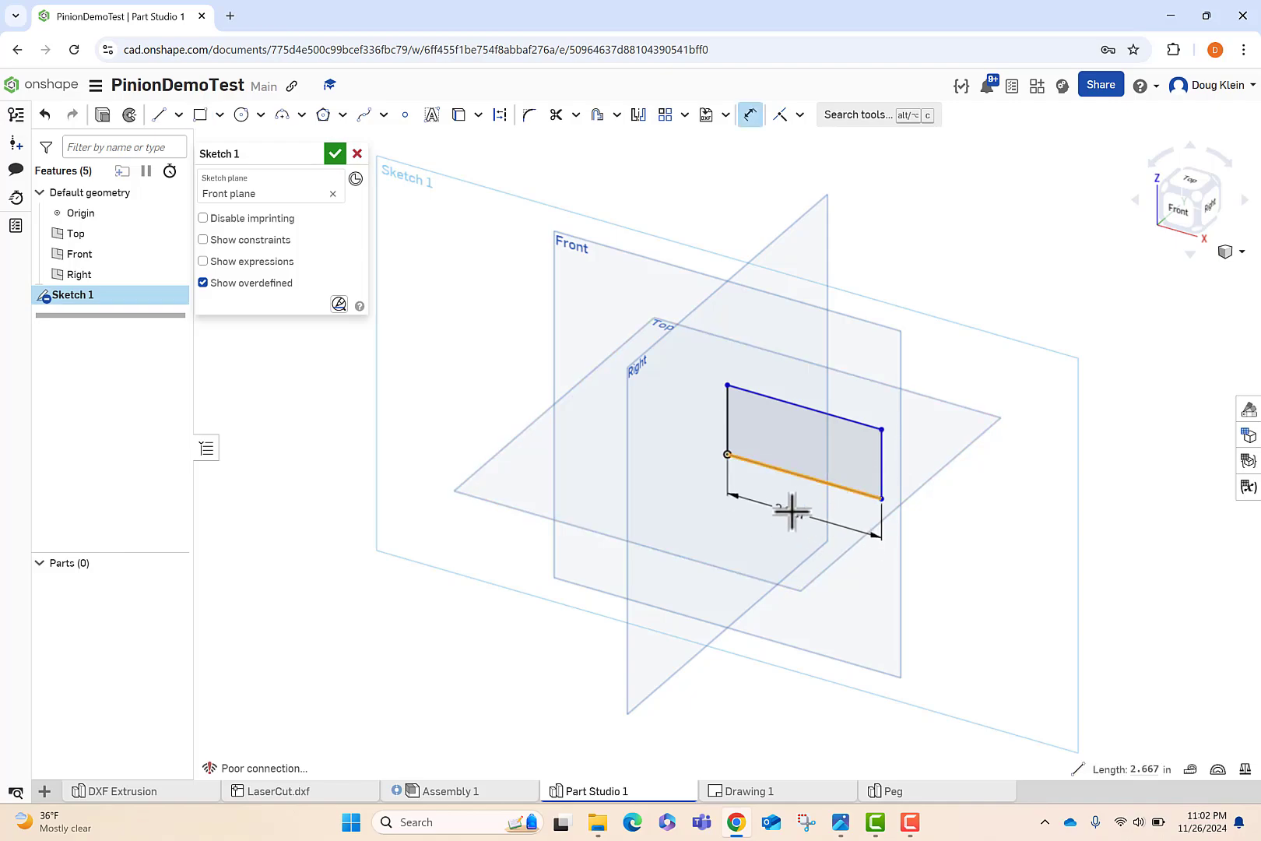
pyautogui.click(792, 510)
pyautogui.write('2')
pyautogui.press('Return')
pyautogui.click(814, 428)
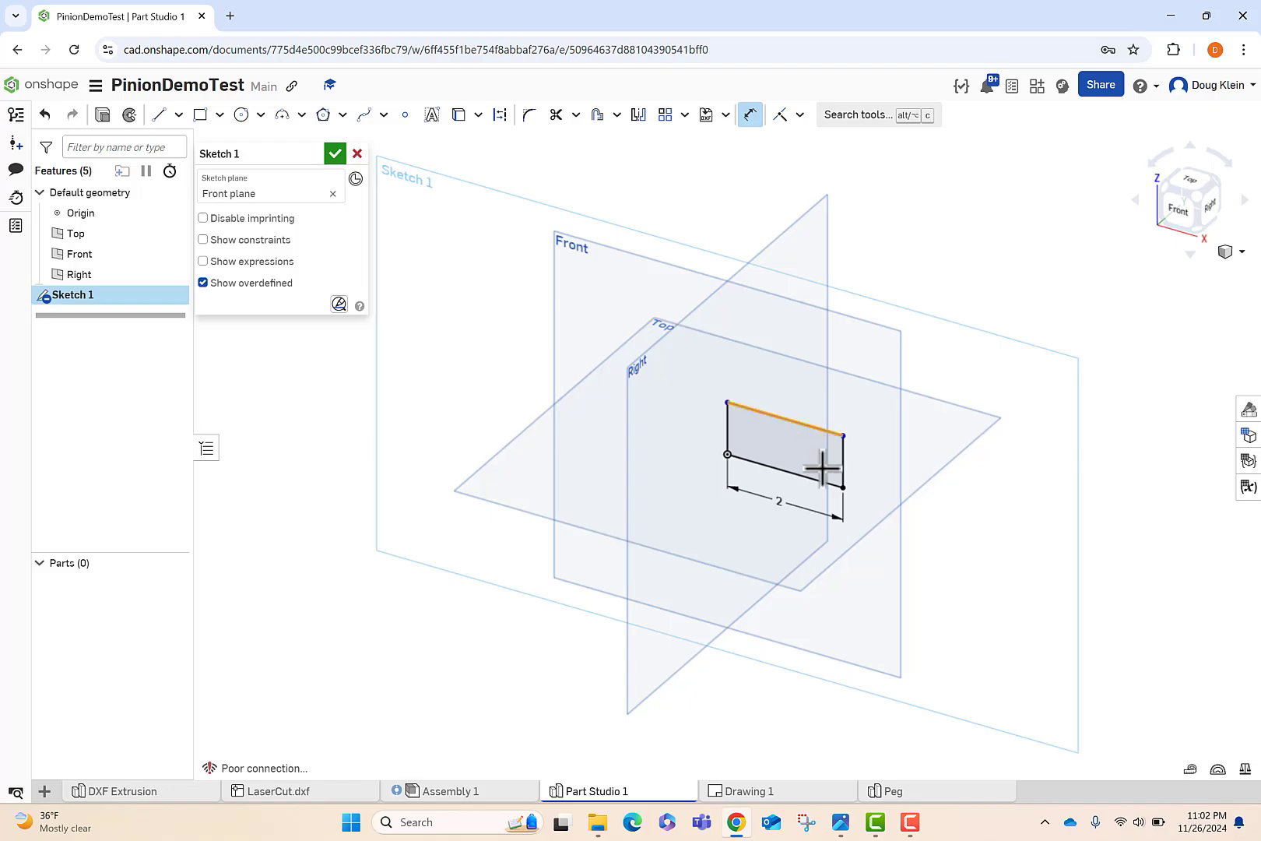
pyautogui.click(822, 483)
pyautogui.click(878, 478)
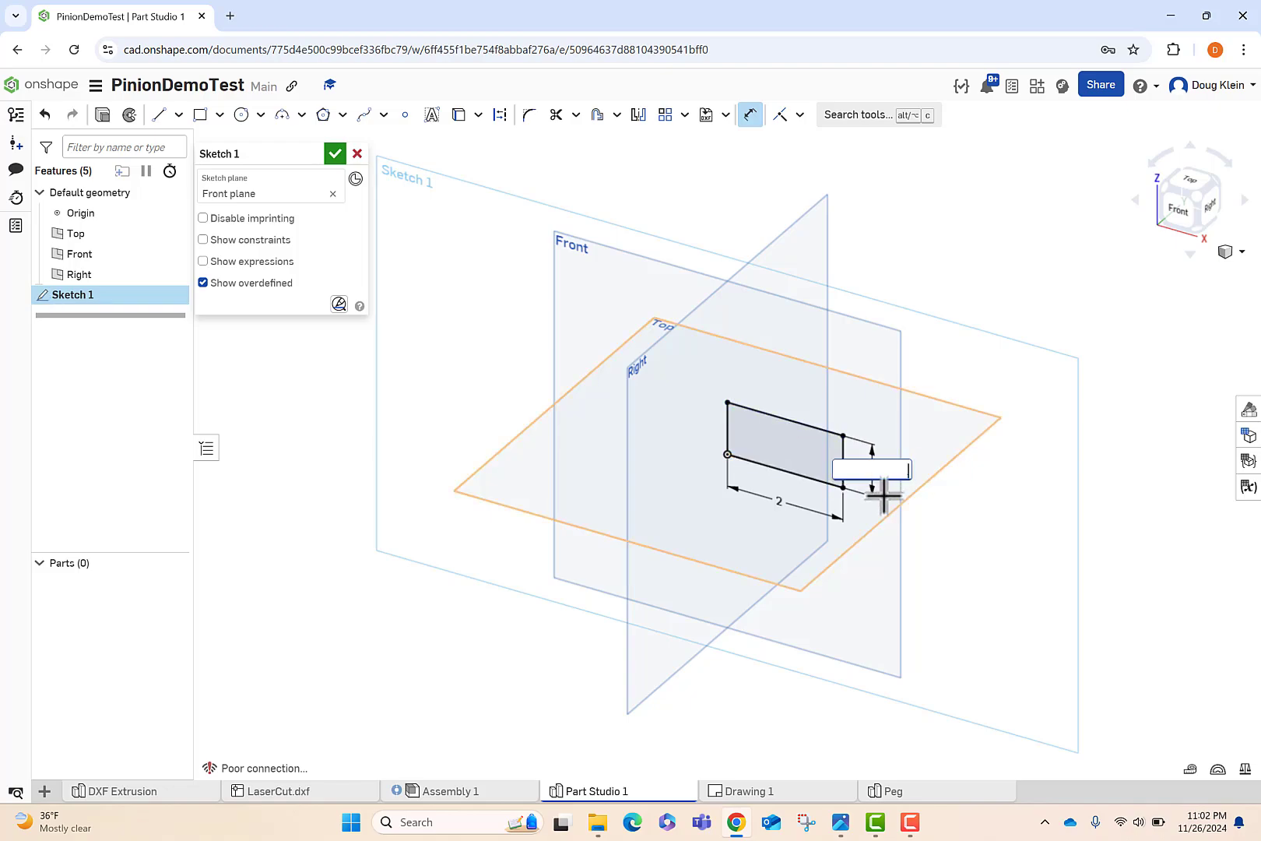
pyautogui.press('Return')
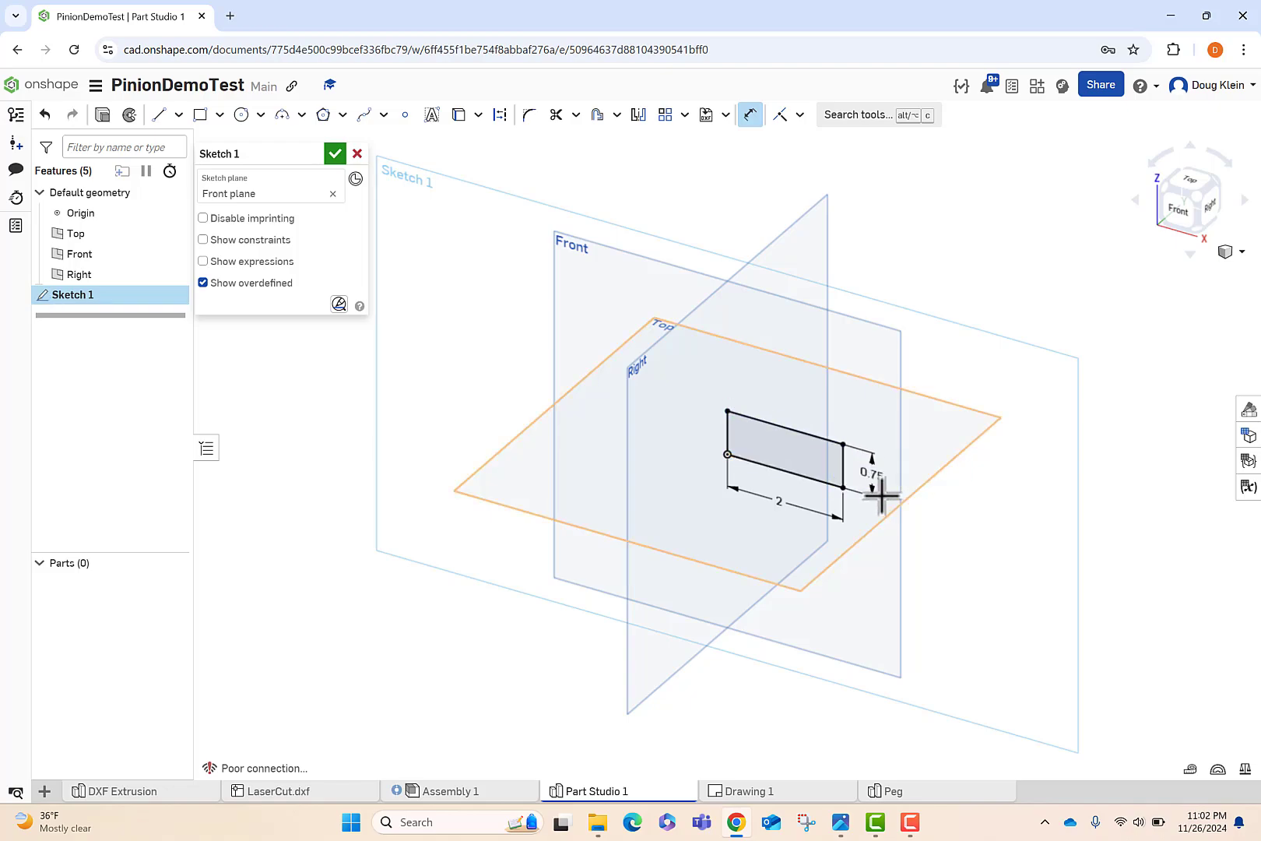
# - Extrude the rectangle 0.325 in as a new solid, with the direction flipped to behind the Front plane
pyautogui.click(102, 117)
pyautogui.hotkey('shift', 'e')
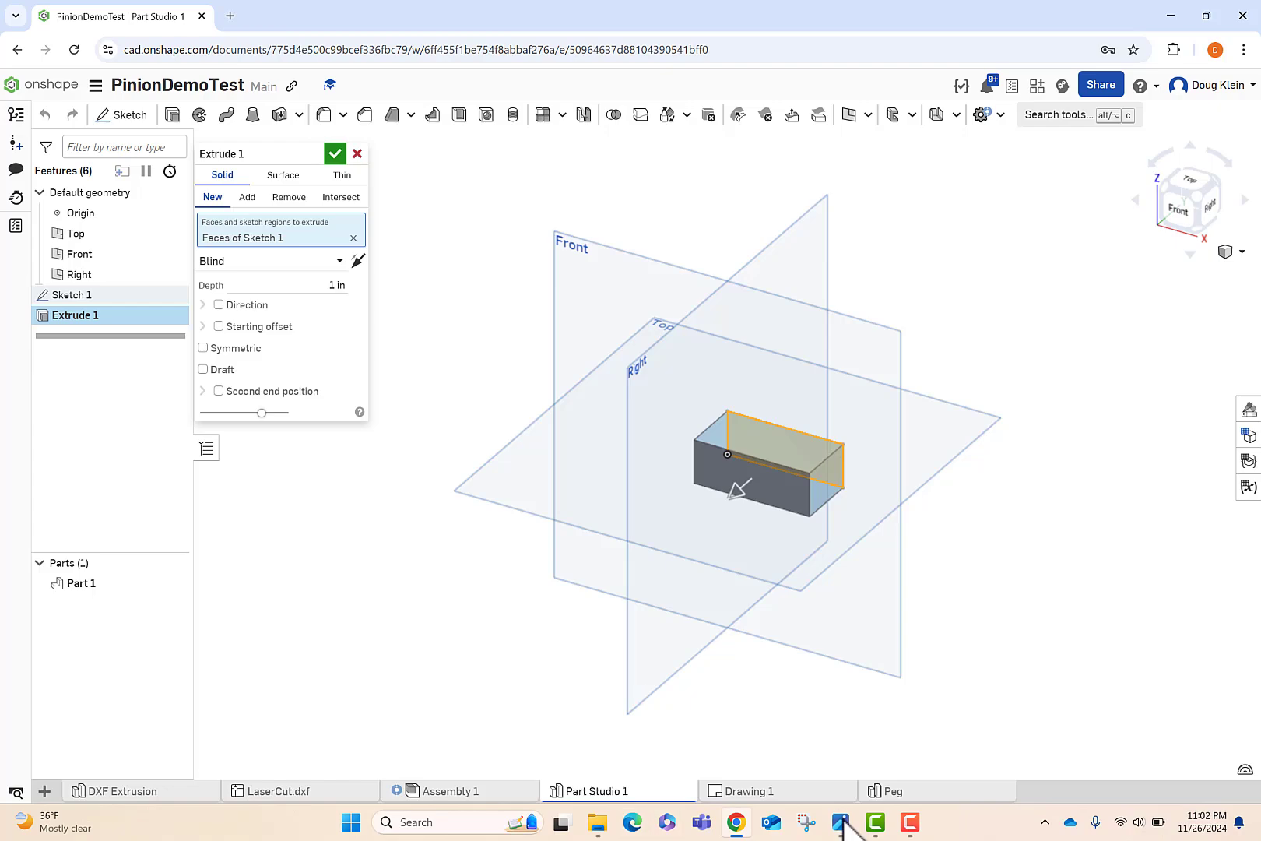
pyautogui.click(298, 285)
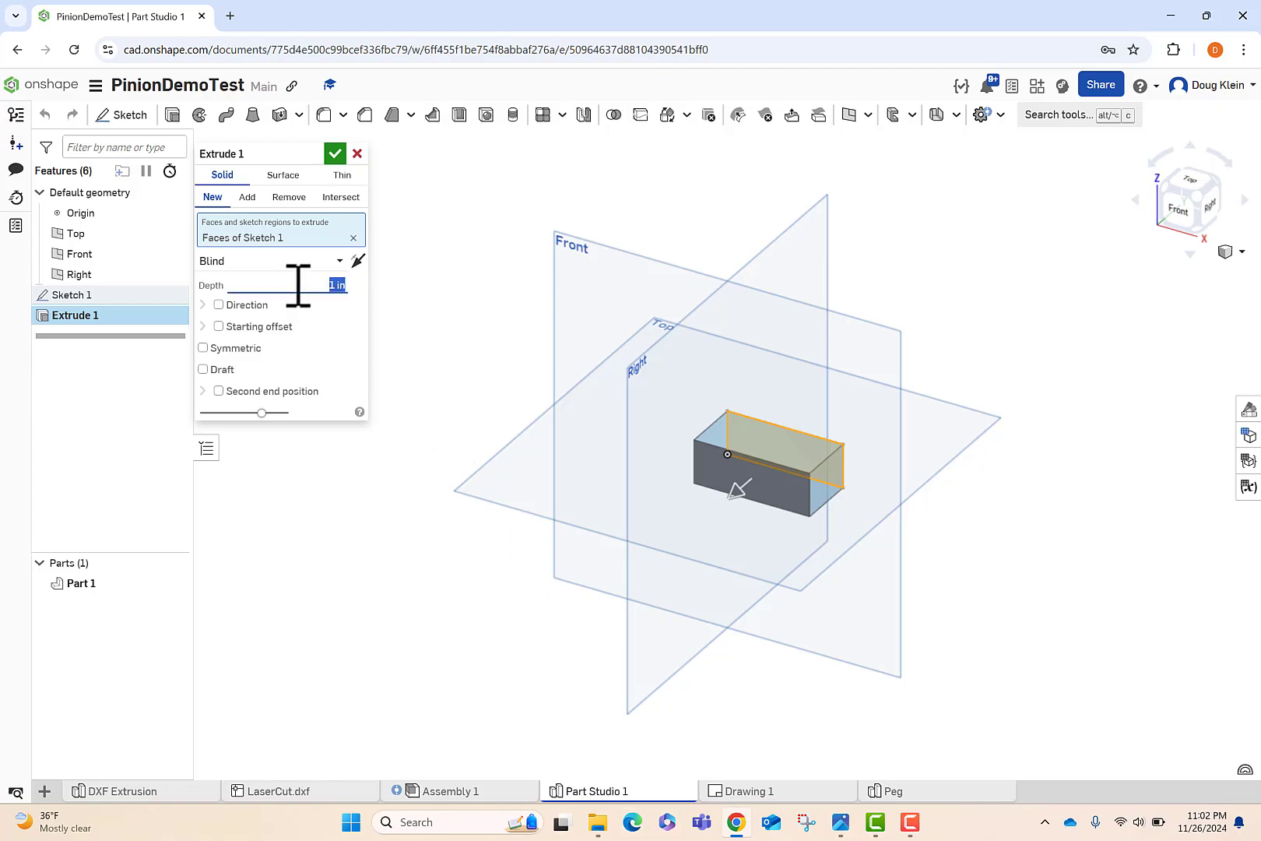
pyautogui.click(358, 261)
pyautogui.click(333, 286)
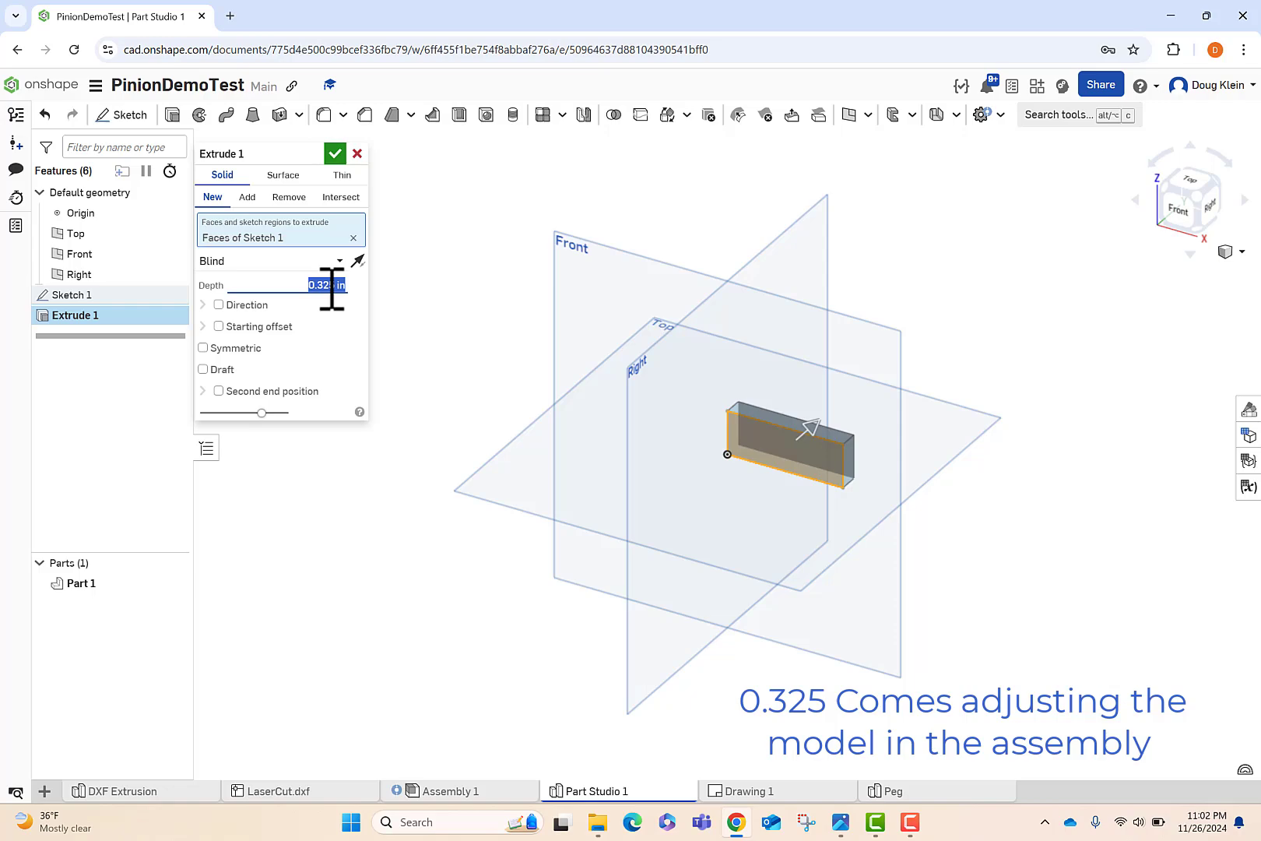
pyautogui.press('Return')
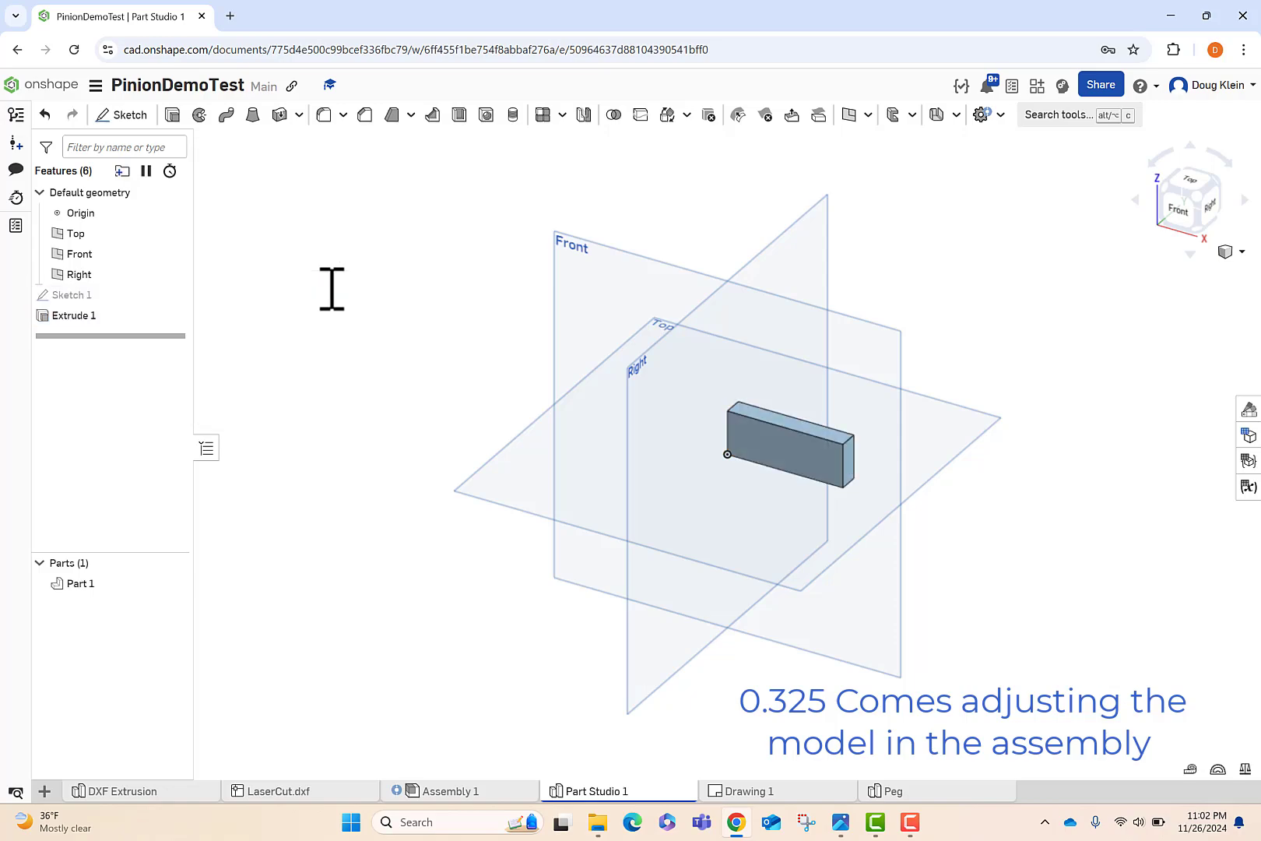
# - Sketch two circles, about 0.25 and 0.28 in in diameter, near the lower corners of the block's front face
pyautogui.hotkey('shift', 's')
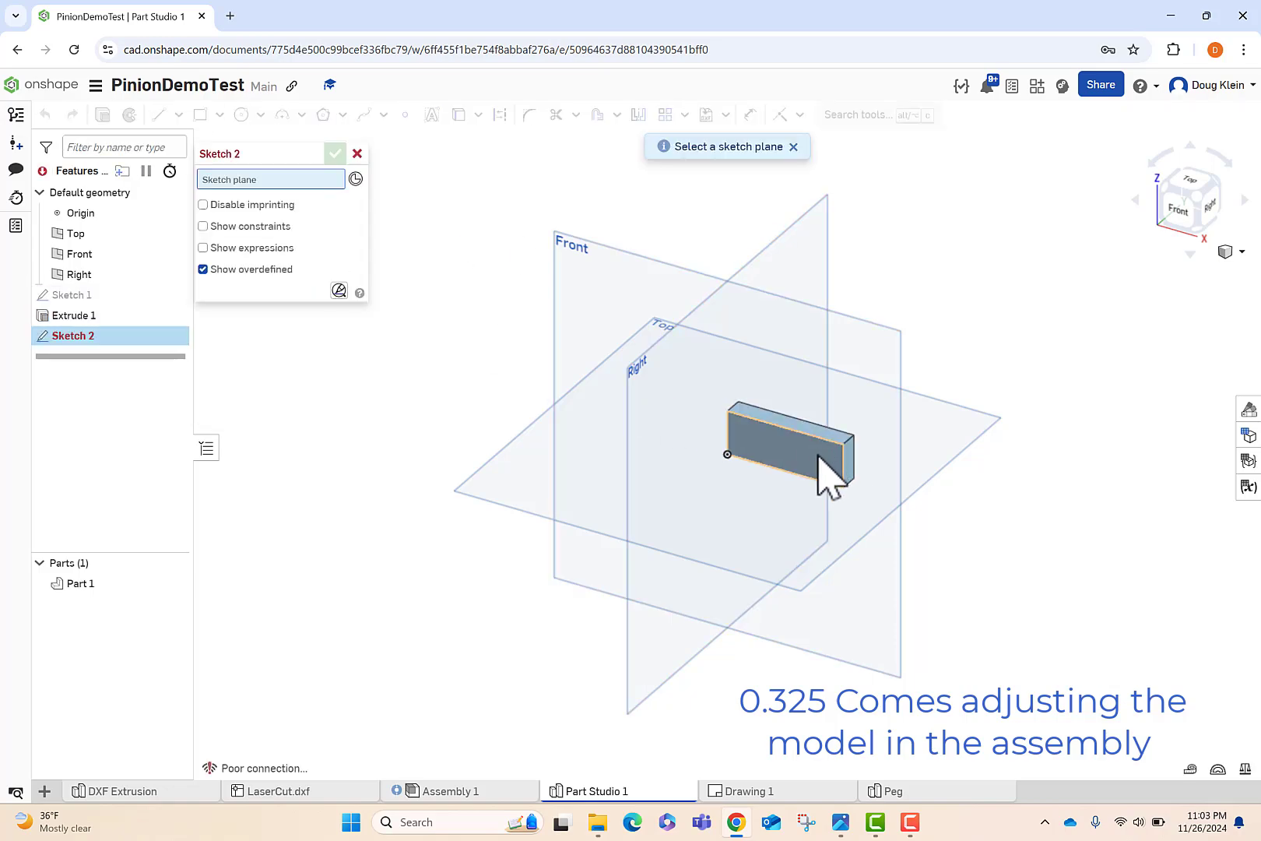
pyautogui.click(822, 472)
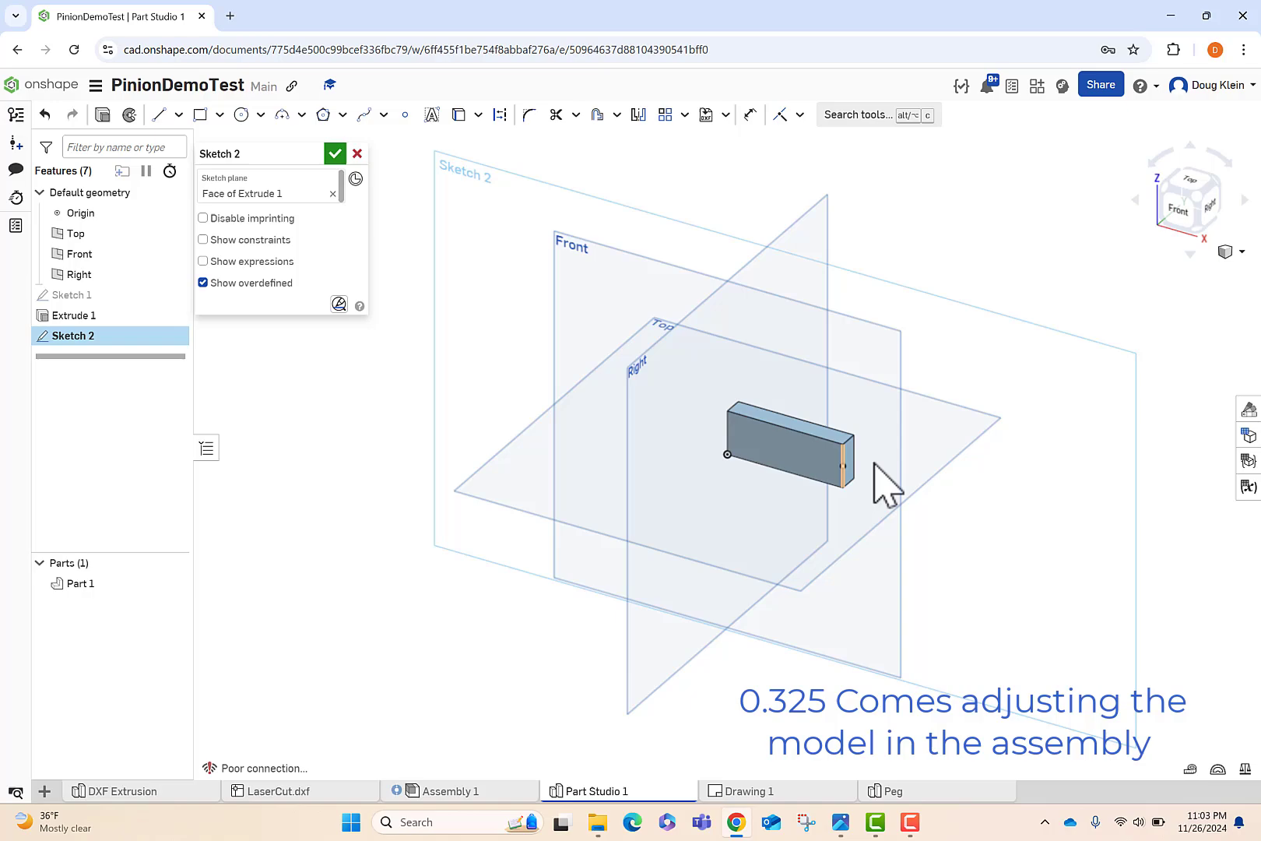
pyautogui.click(1188, 222)
pyautogui.scroll(3, 1076, 377)
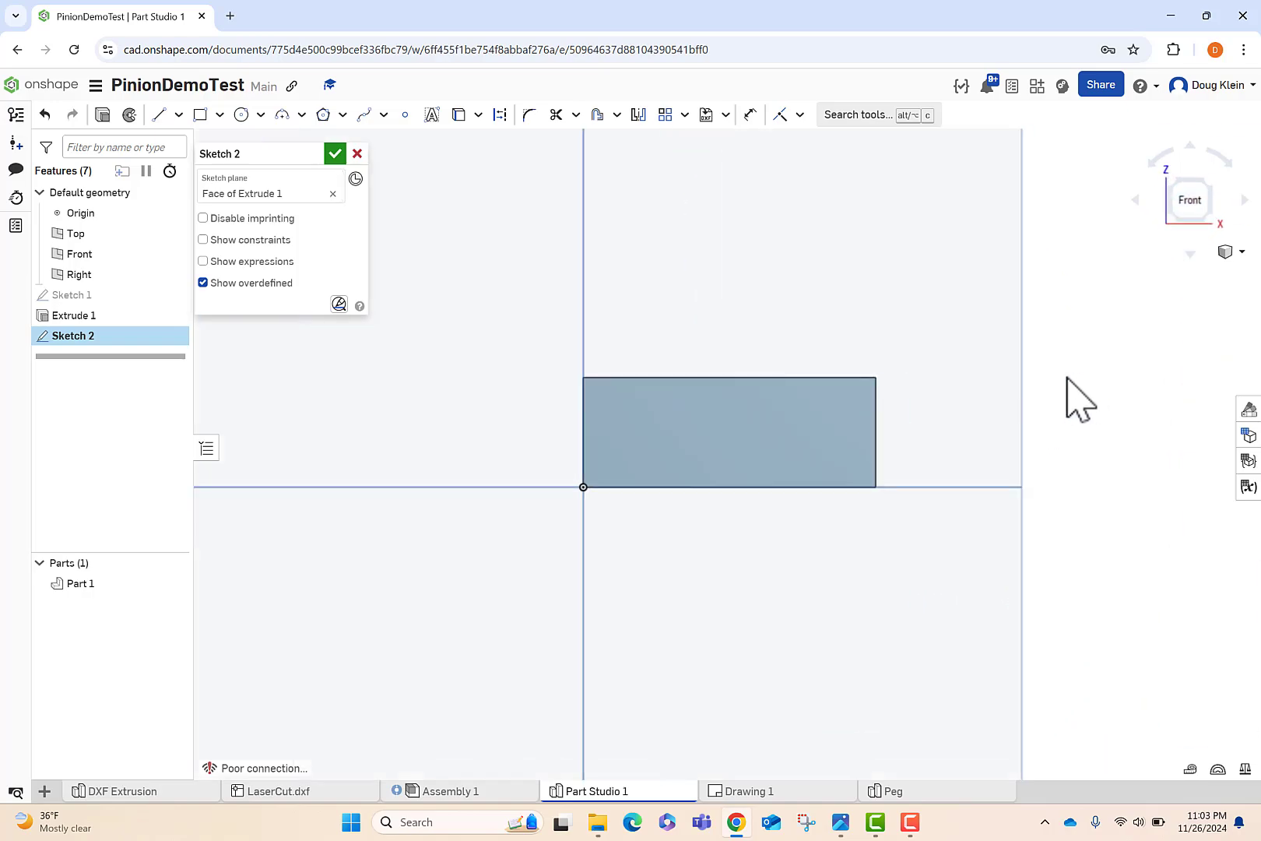
pyautogui.scroll(1, 1067, 377)
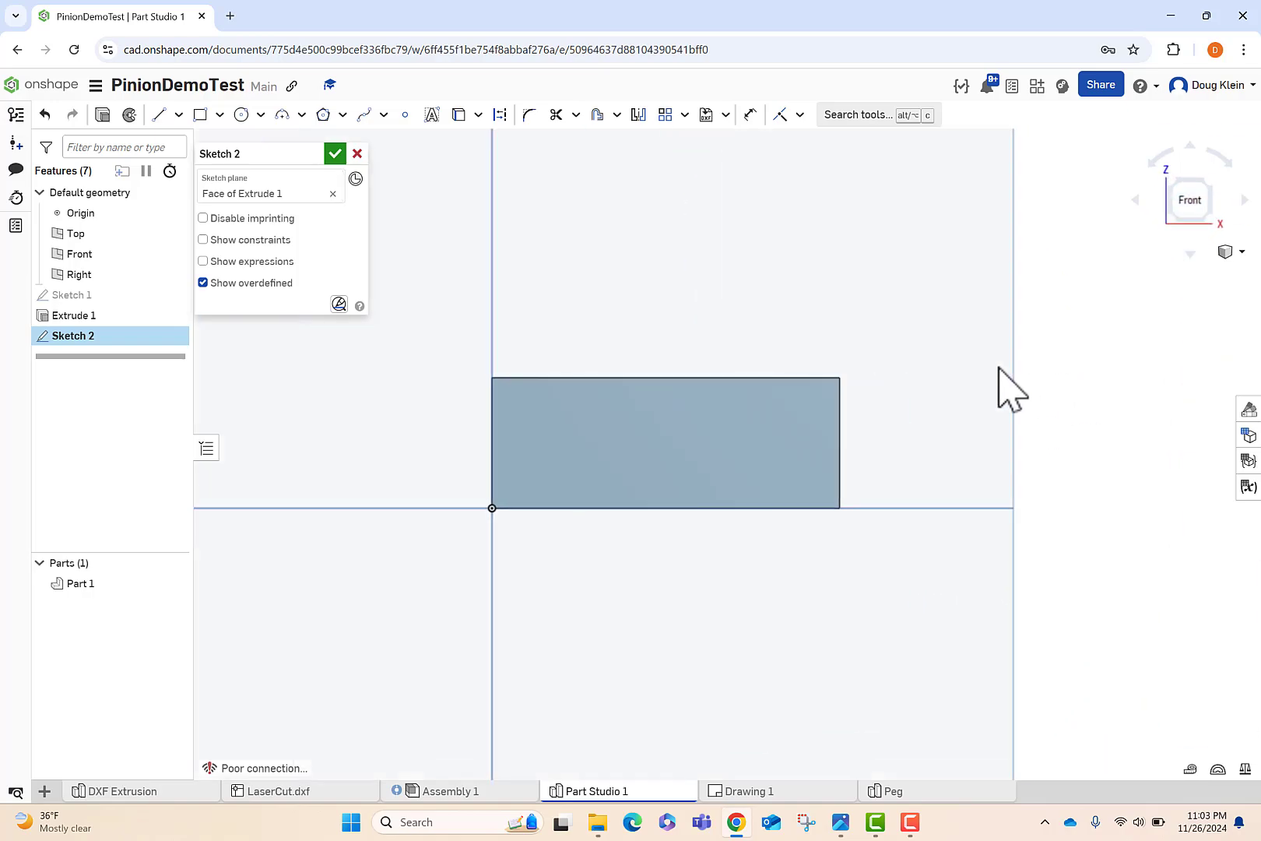
pyautogui.click(246, 121)
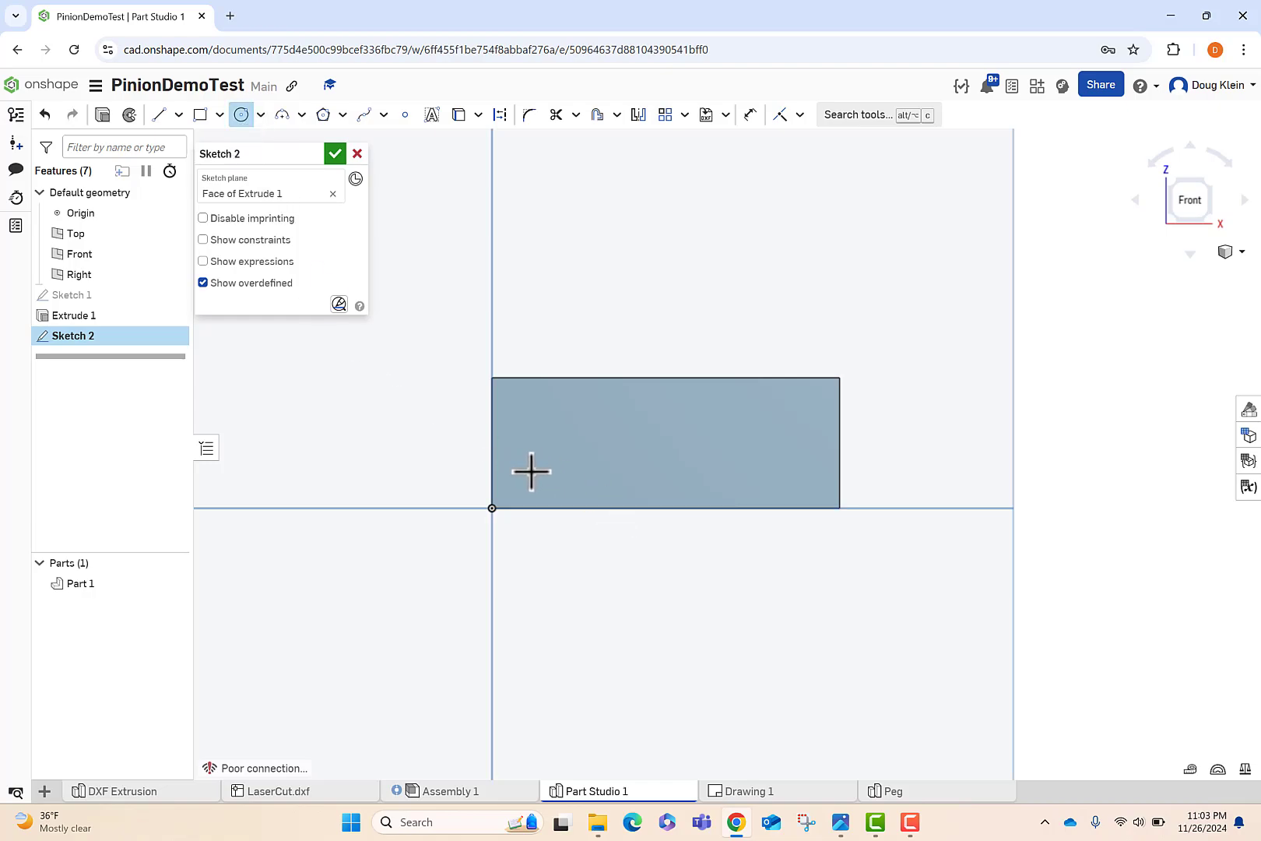
pyautogui.click(557, 468)
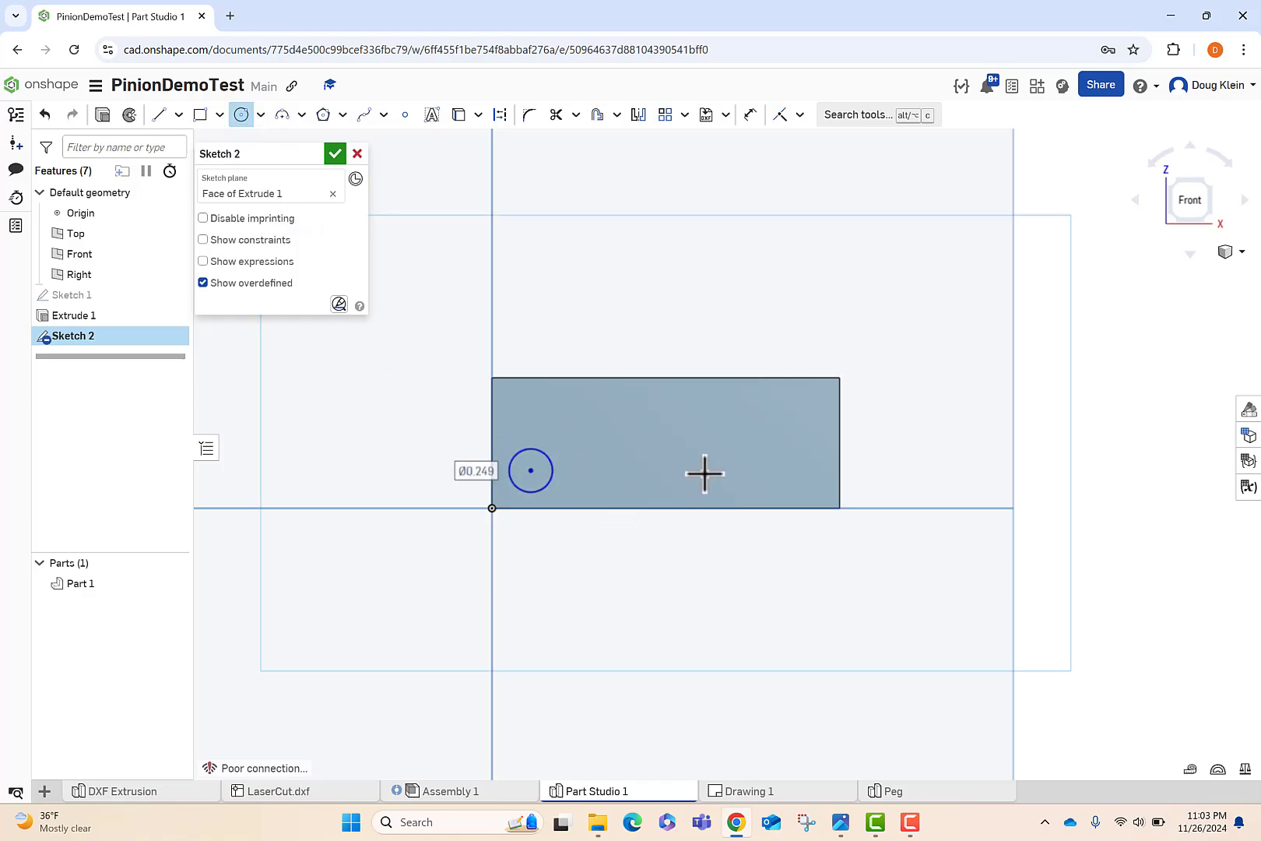
pyautogui.click(771, 460)
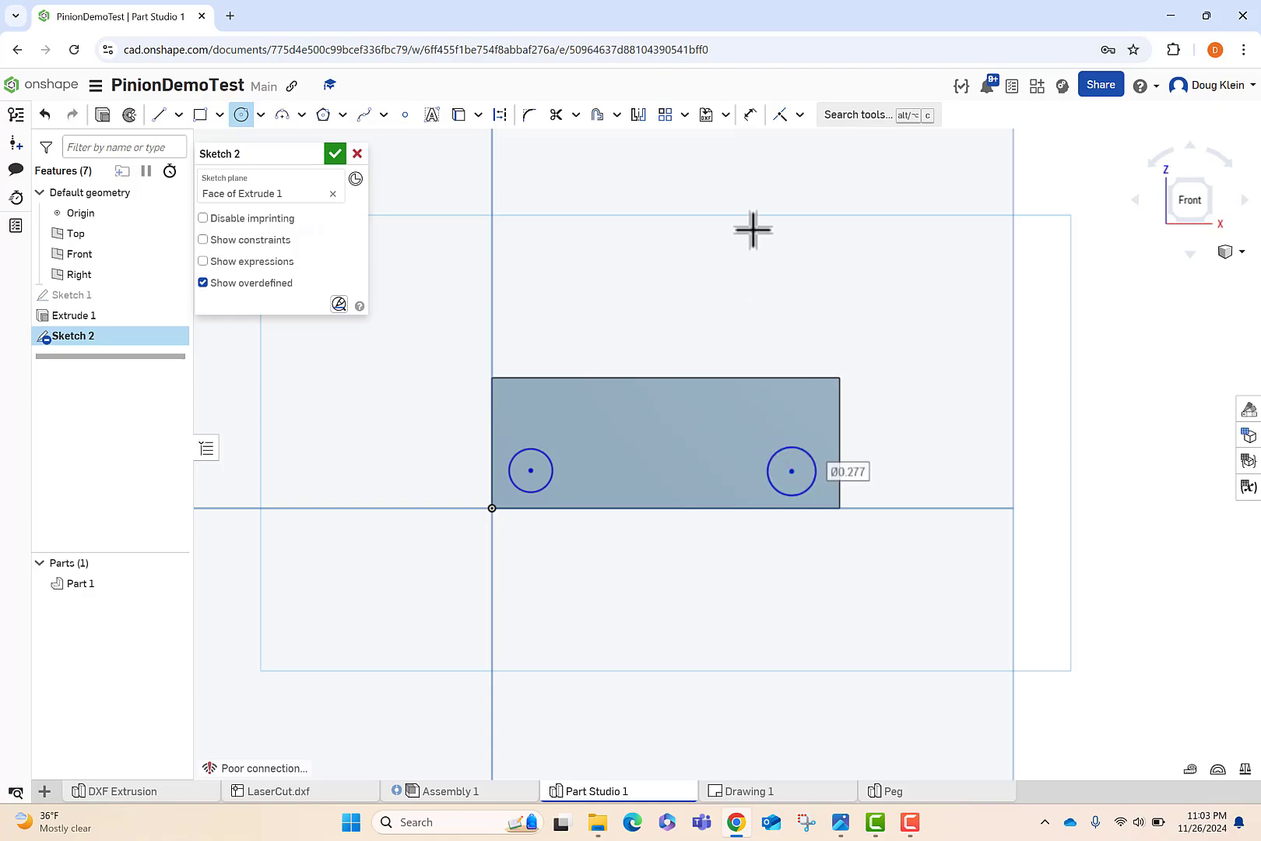
# - Apply a horizontal constraint between the centres of the two circles
pyautogui.click(800, 116)
pyautogui.click(817, 259)
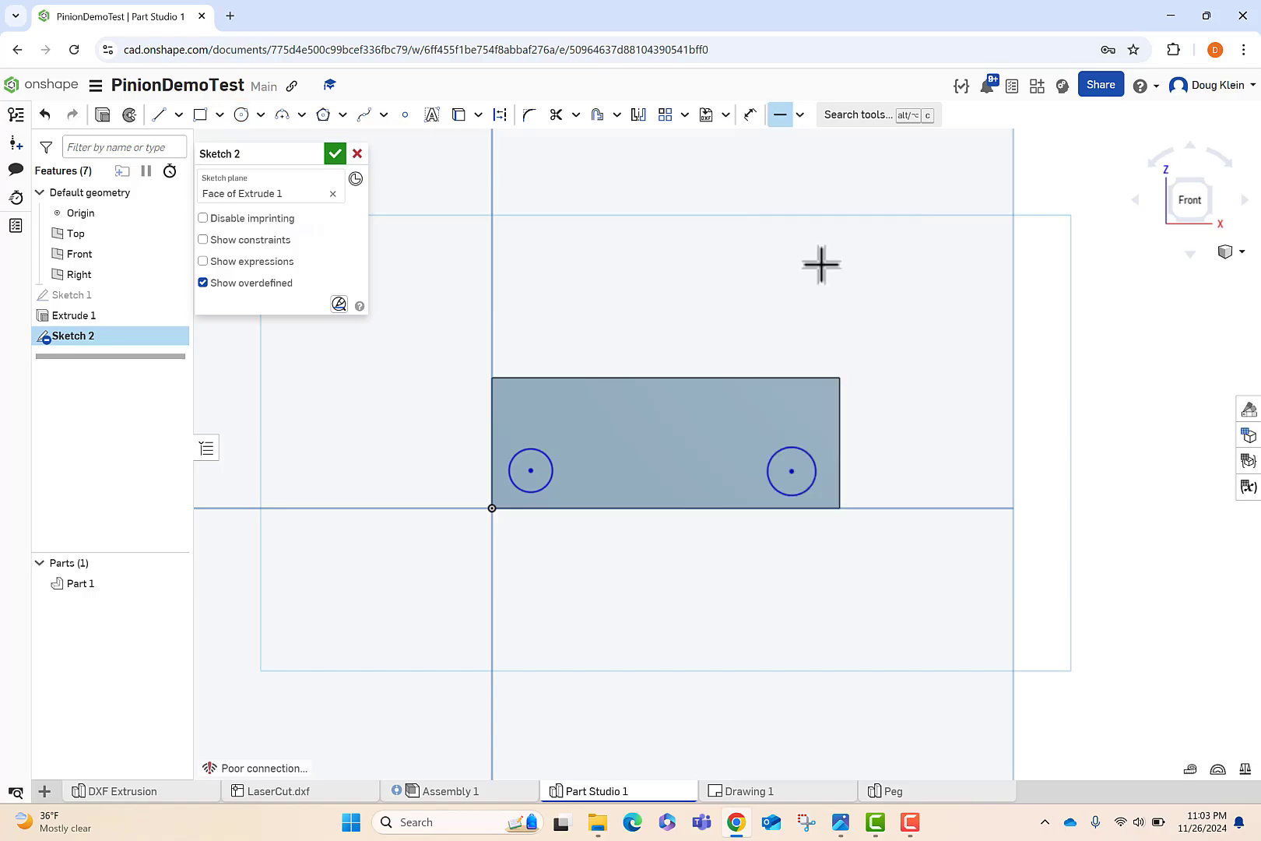
pyautogui.click(531, 470)
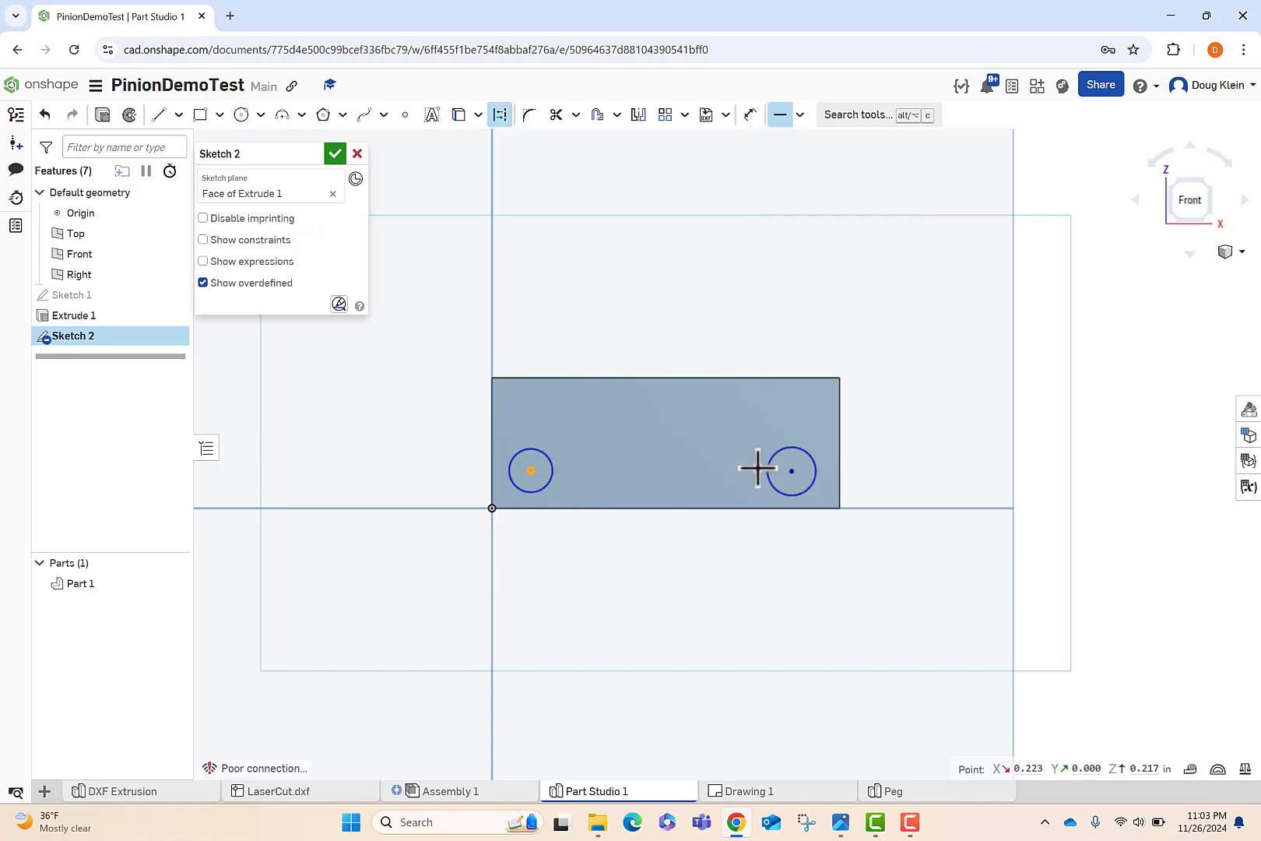
pyautogui.click(794, 467)
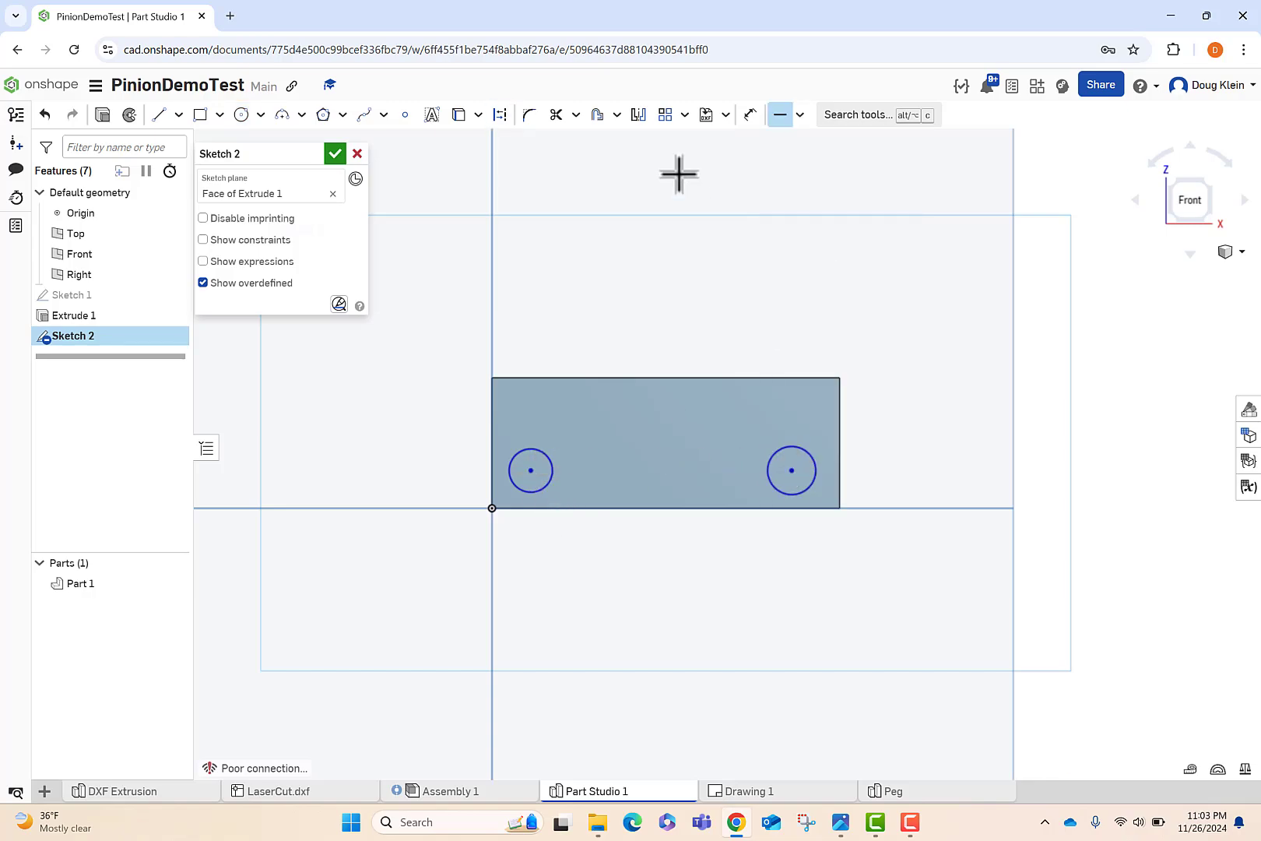
# - Dimension the right circle's centre 0.188 in above the block's bottom edge
pyautogui.press('d')
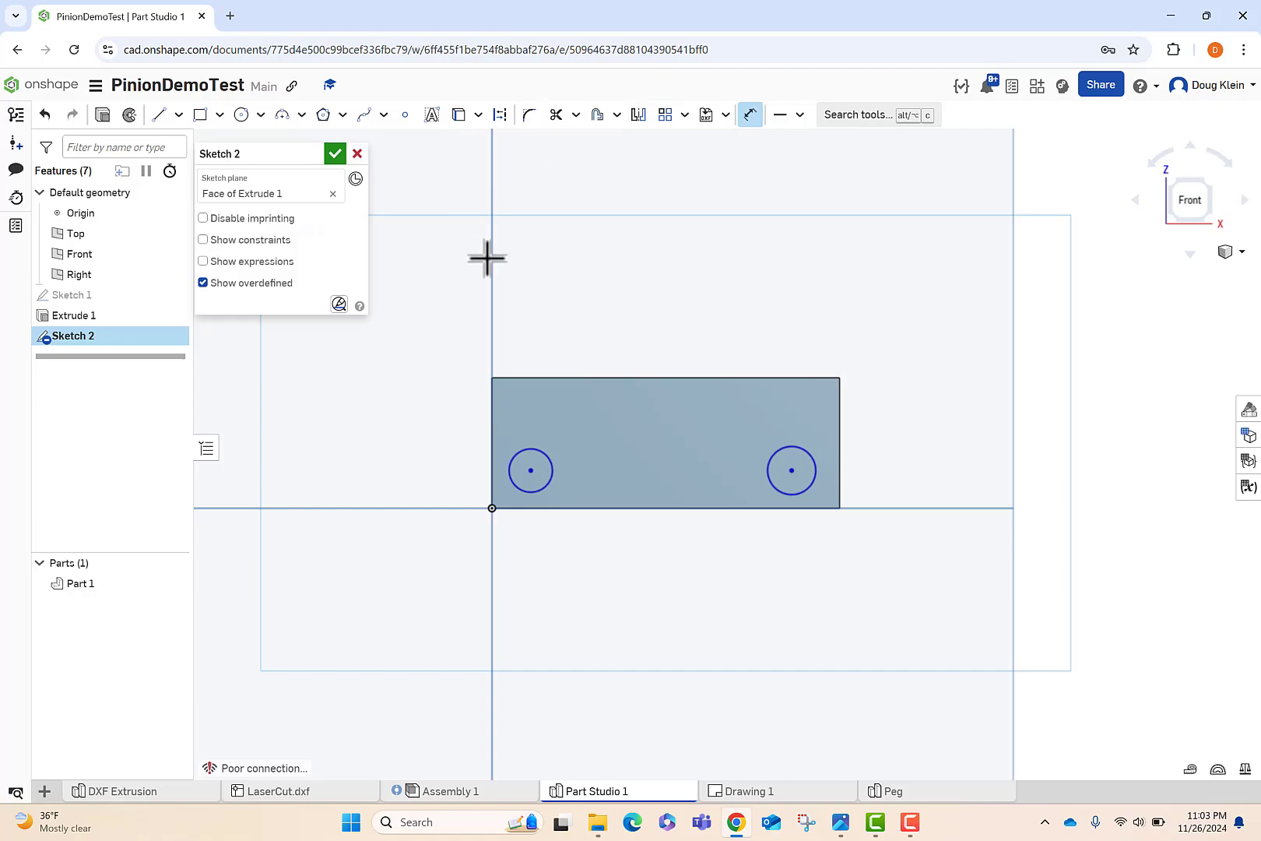
pyautogui.click(793, 471)
pyautogui.click(805, 509)
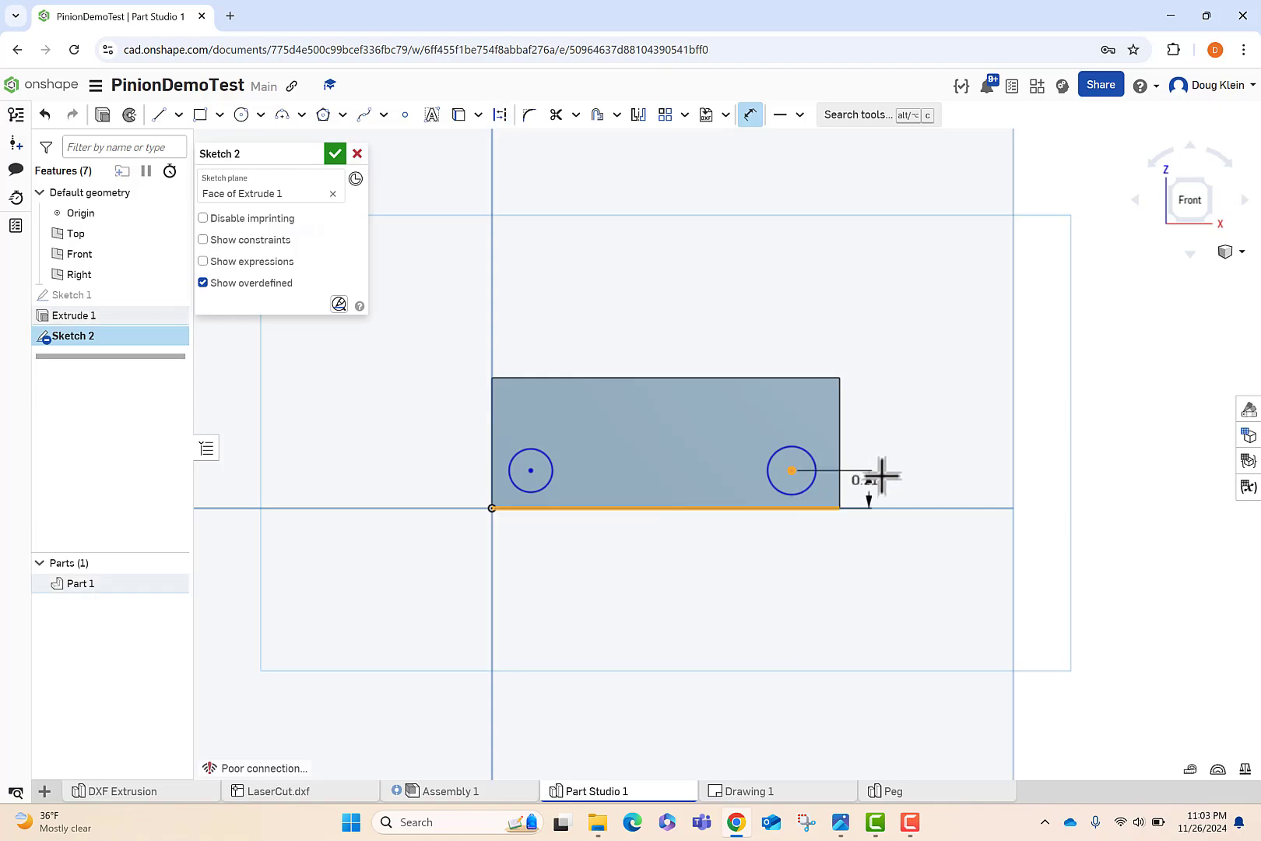
pyautogui.click(905, 538)
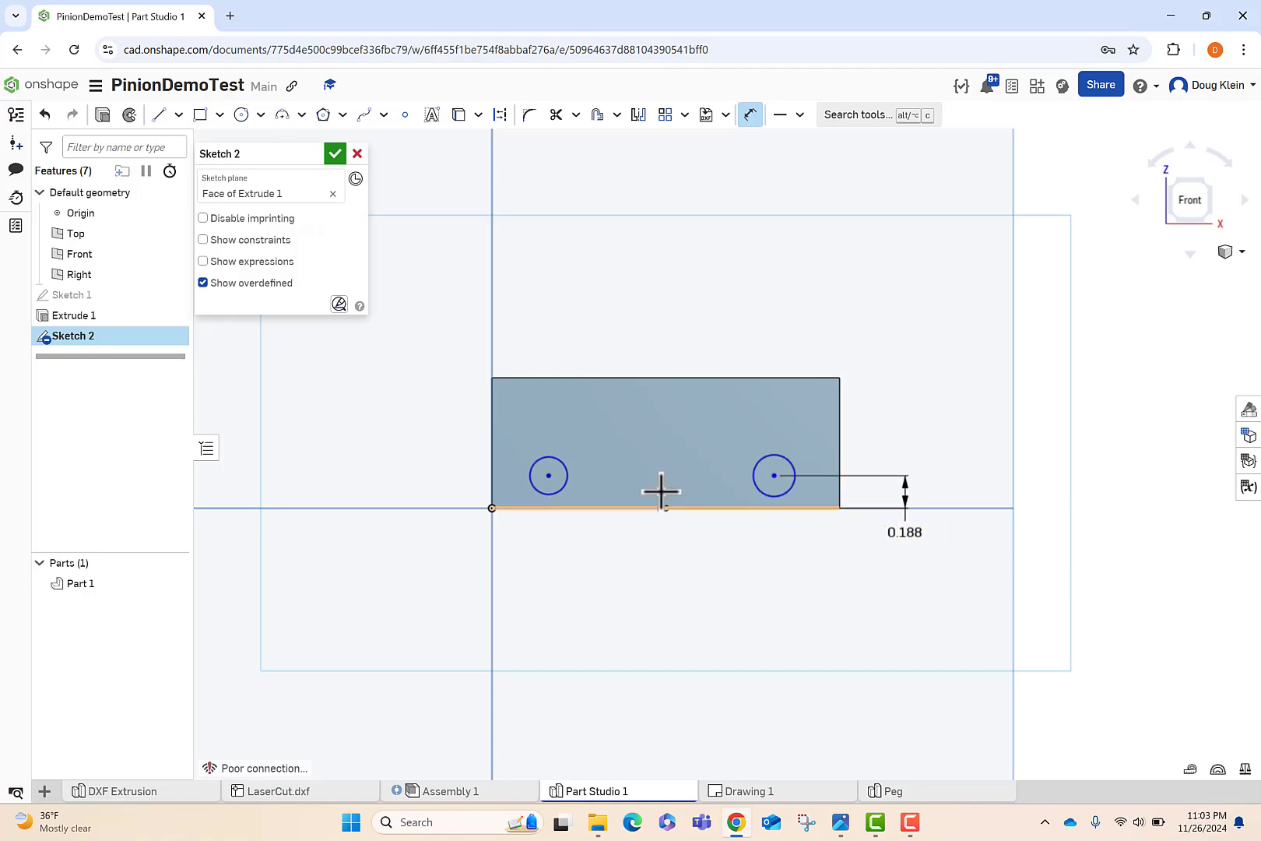
# - Set the left circle's diameter to 0.25 in and constrain the right circle equal to it
pyautogui.click(518, 457)
pyautogui.click(454, 416)
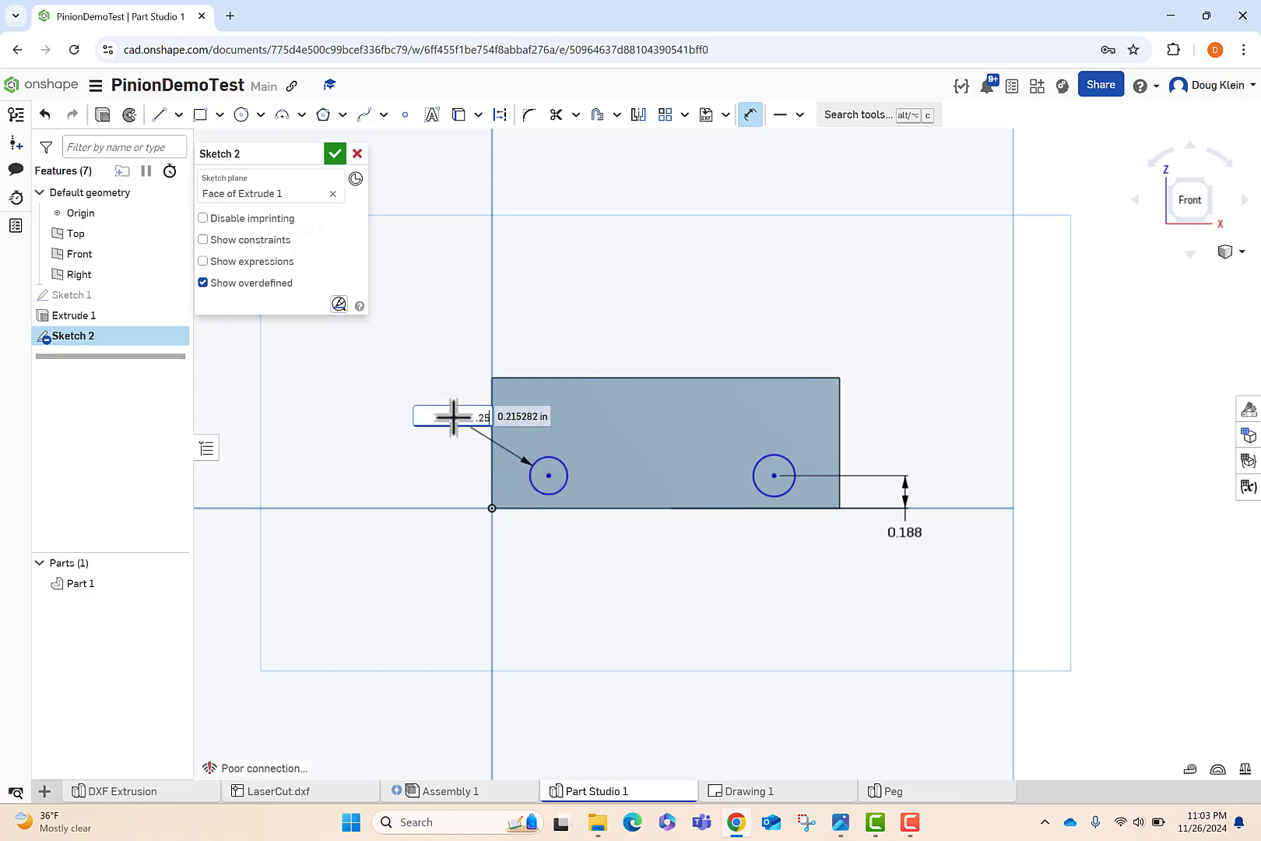
pyautogui.press('Return')
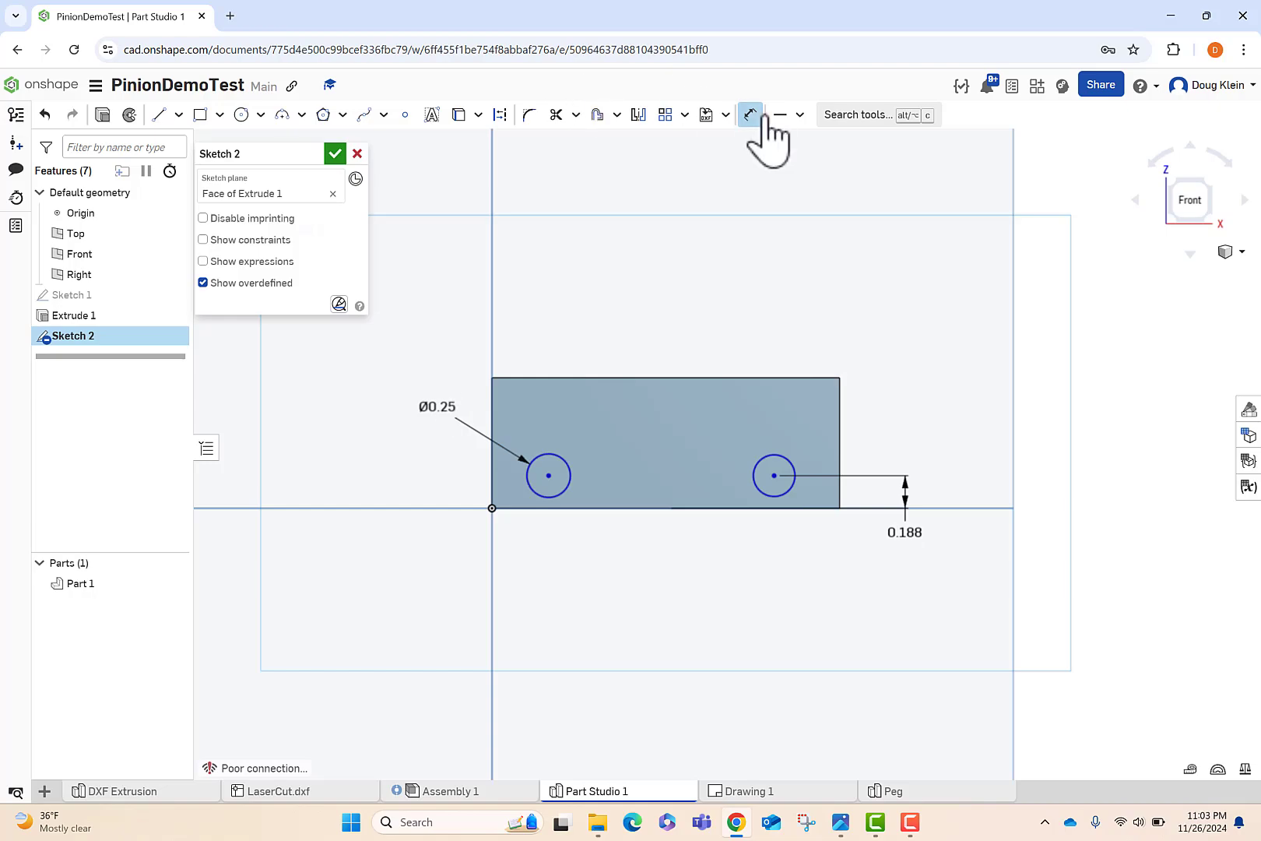
pyautogui.click(800, 114)
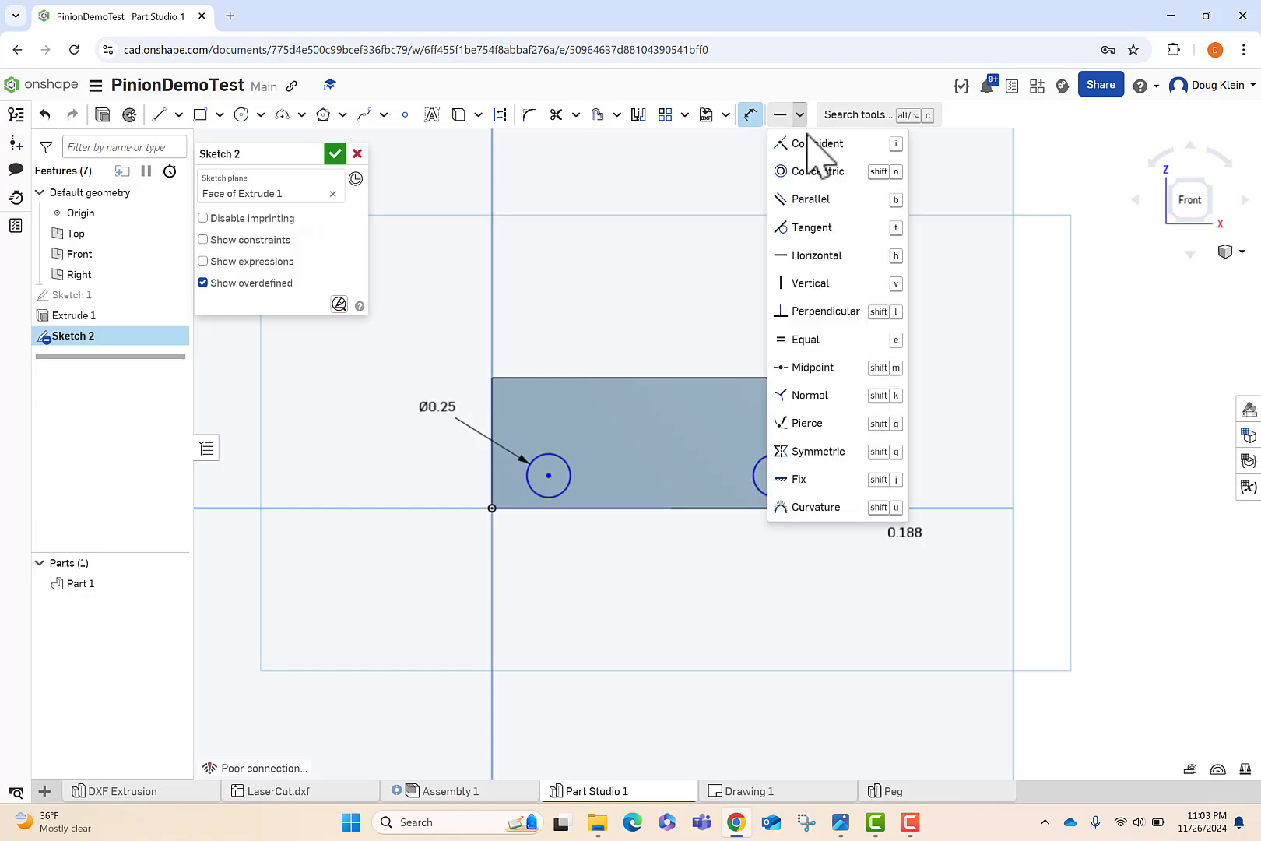
pyautogui.click(834, 340)
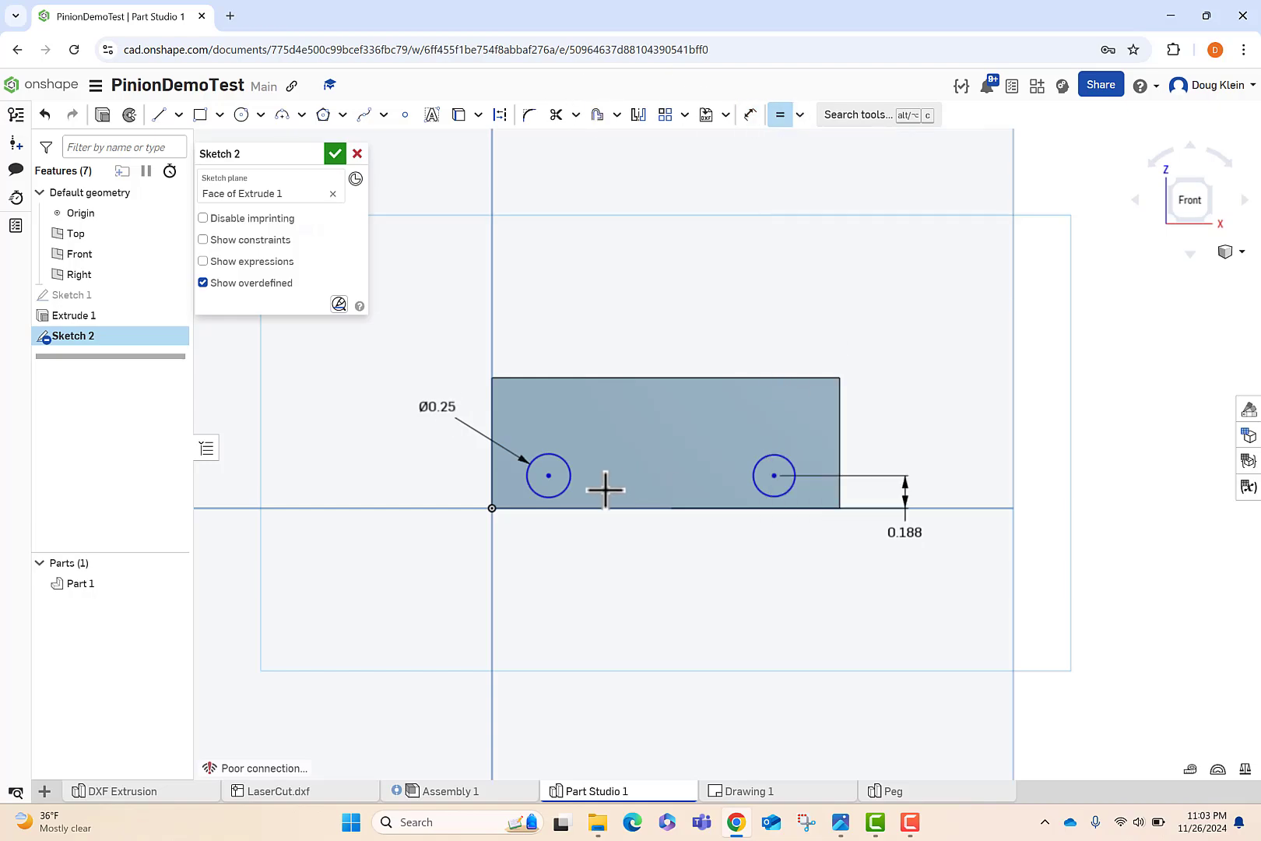
pyautogui.click(571, 471)
pyautogui.click(763, 459)
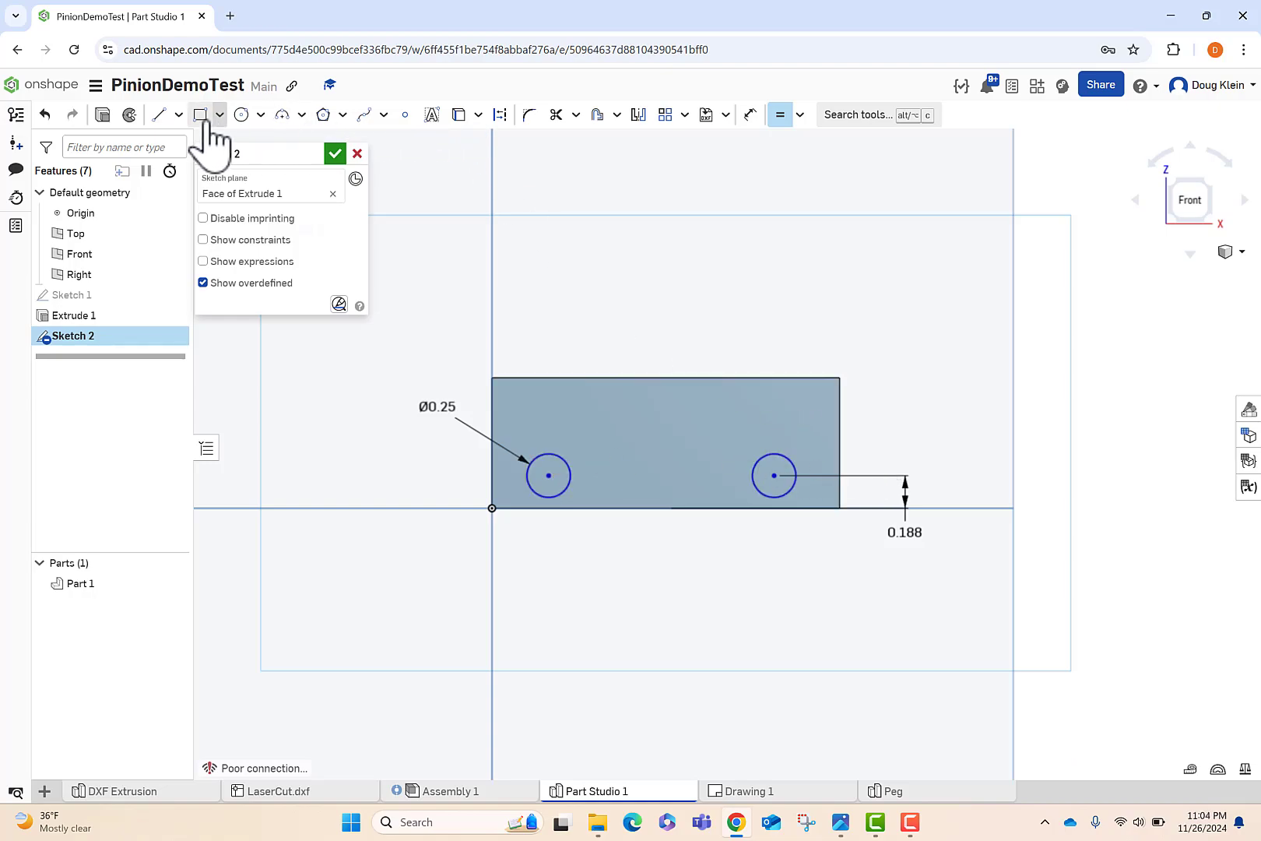
# - Draw horizontal construction lines, about 0.33 and 0.38 in long, from the left and right circle centres to the block's nearest side edges
pyautogui.click(159, 116)
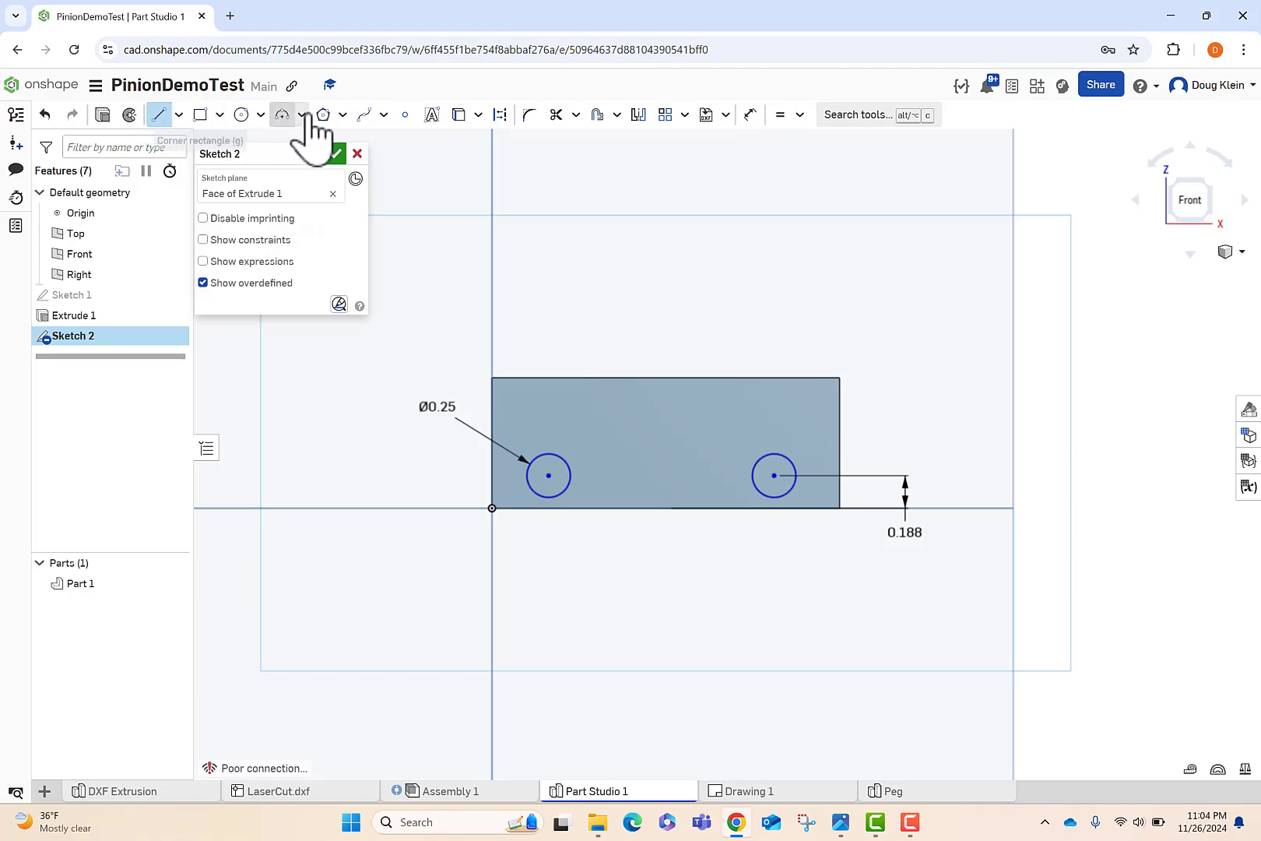
pyautogui.click(500, 116)
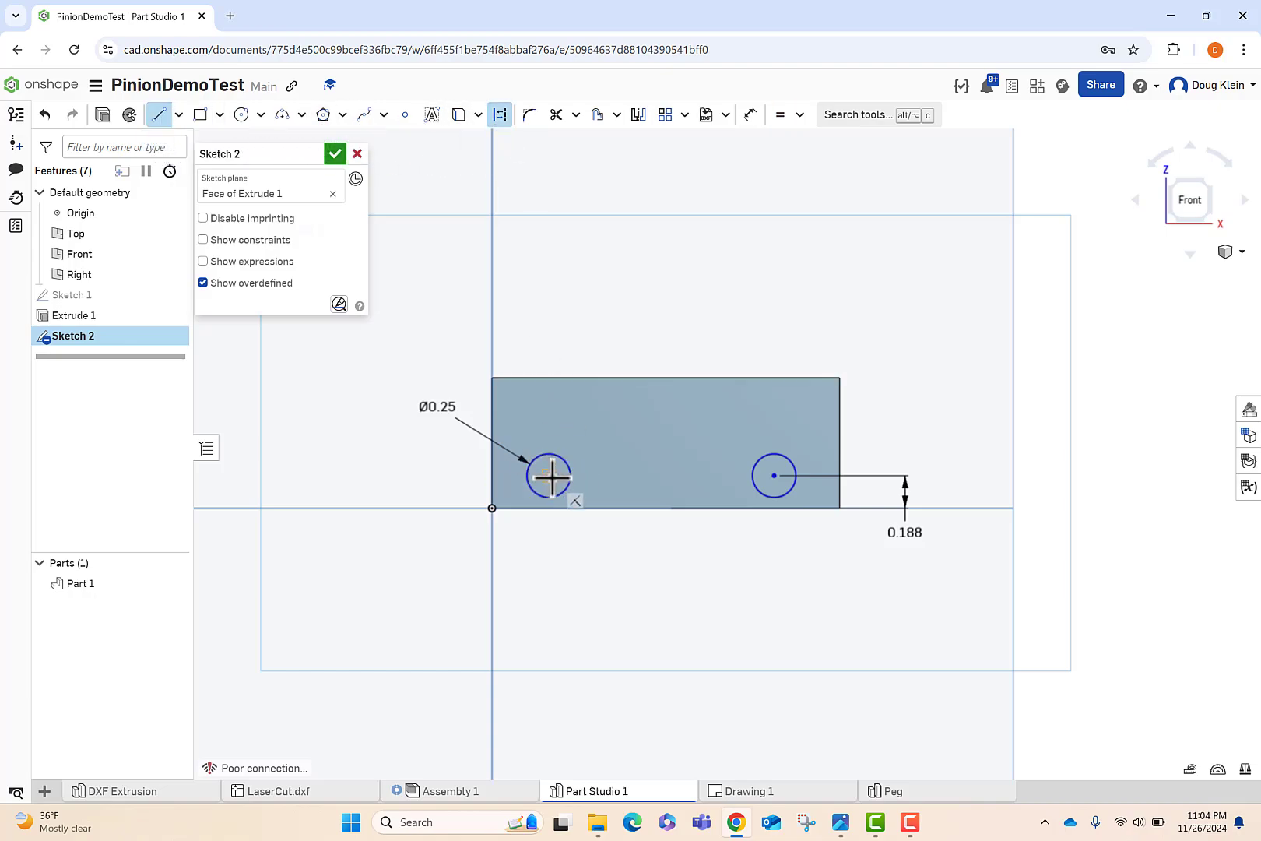
pyautogui.click(550, 475)
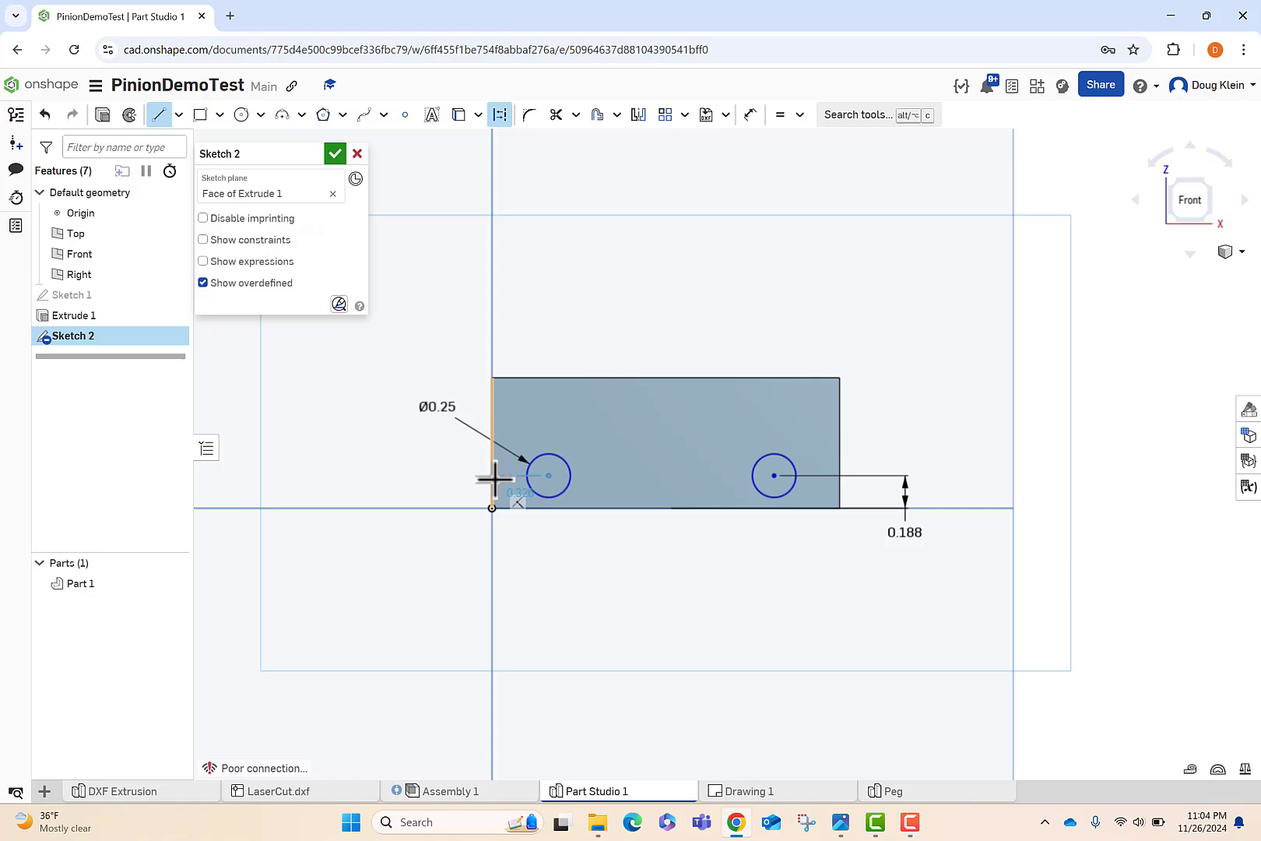
pyautogui.click(493, 481)
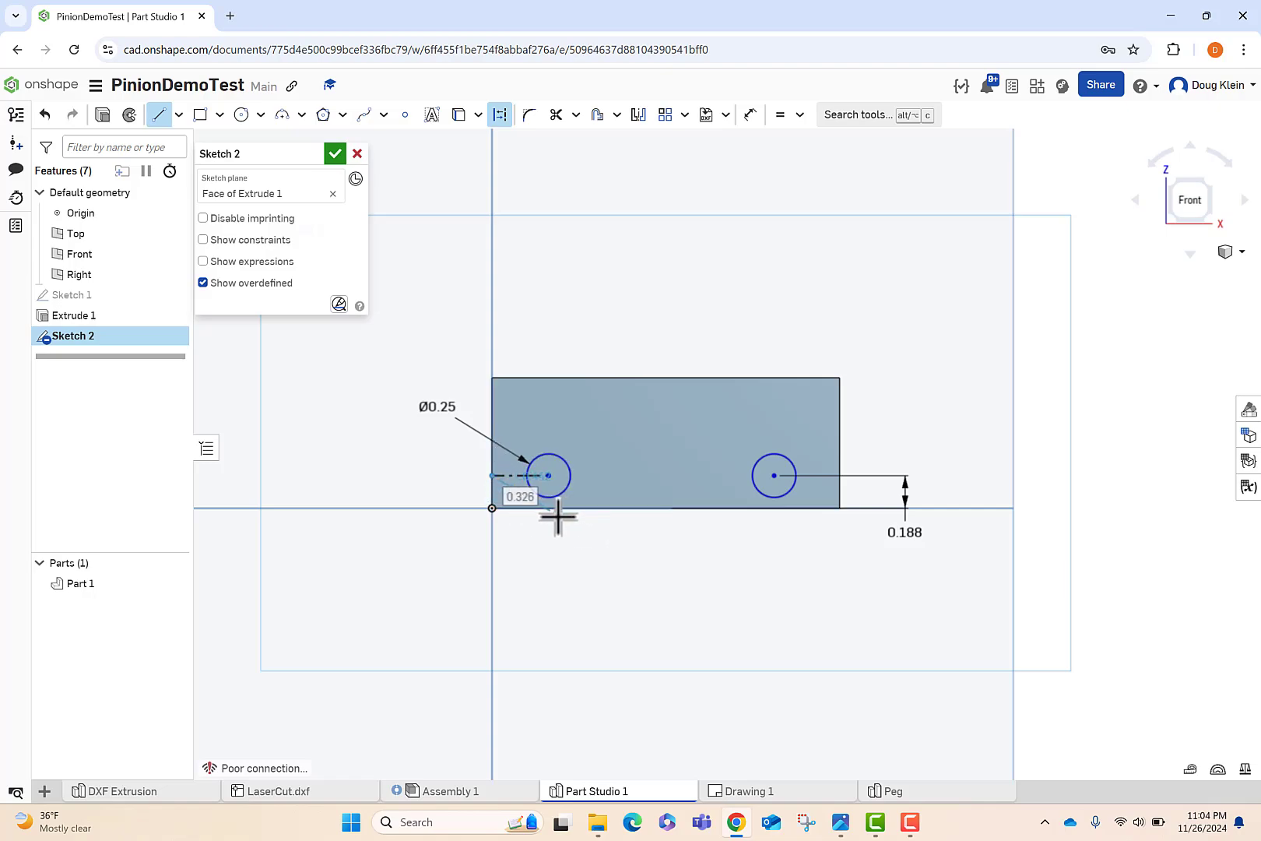
pyautogui.press('Escape')
pyautogui.press('l')
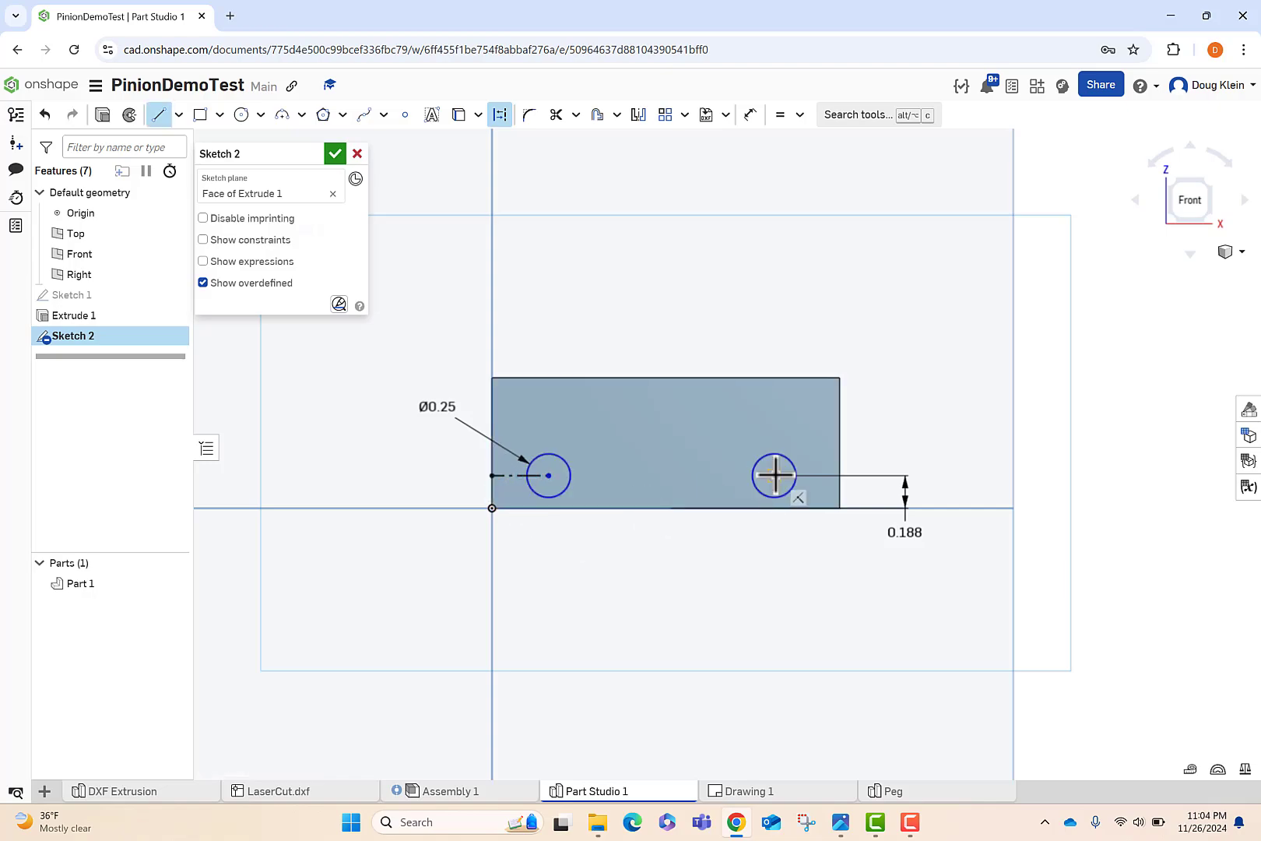
pyautogui.click(774, 475)
pyautogui.click(839, 476)
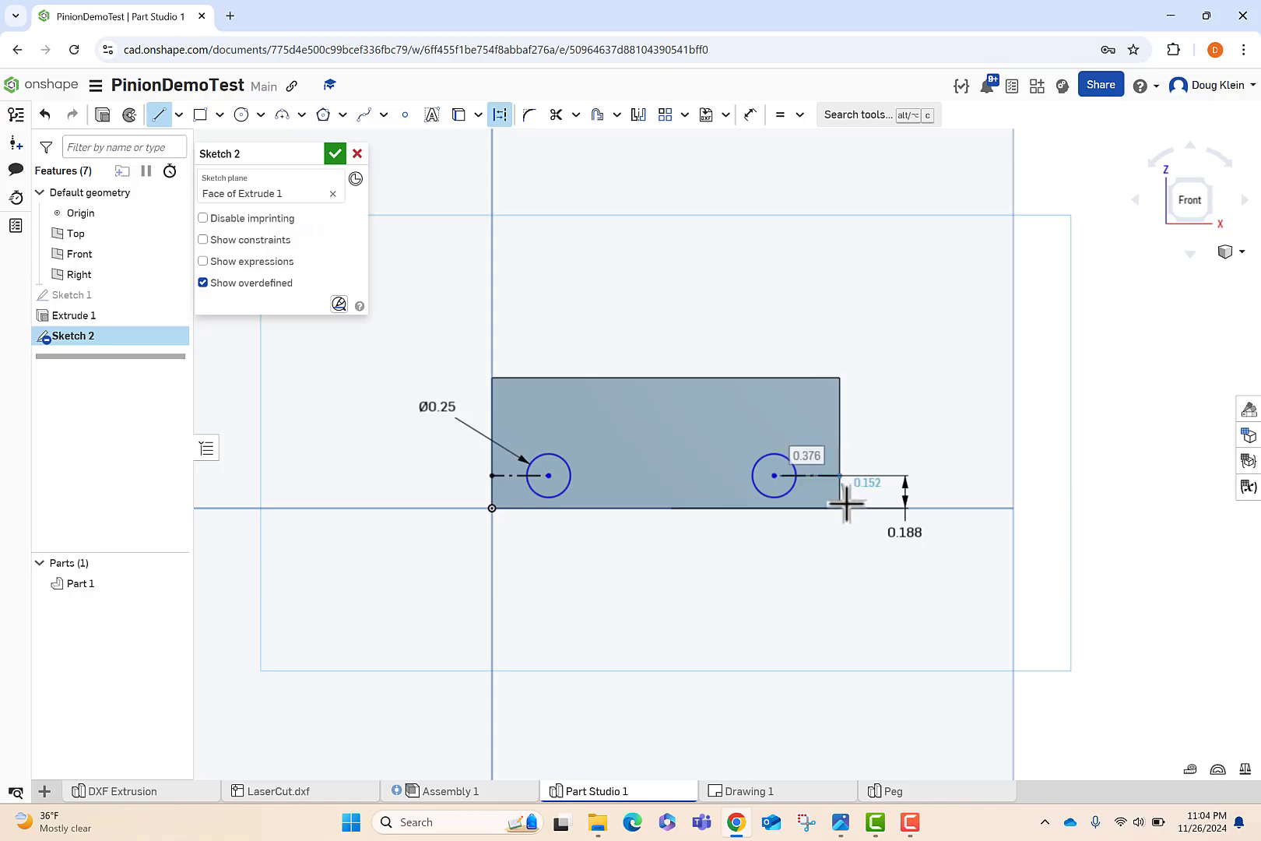
pyautogui.press('Escape')
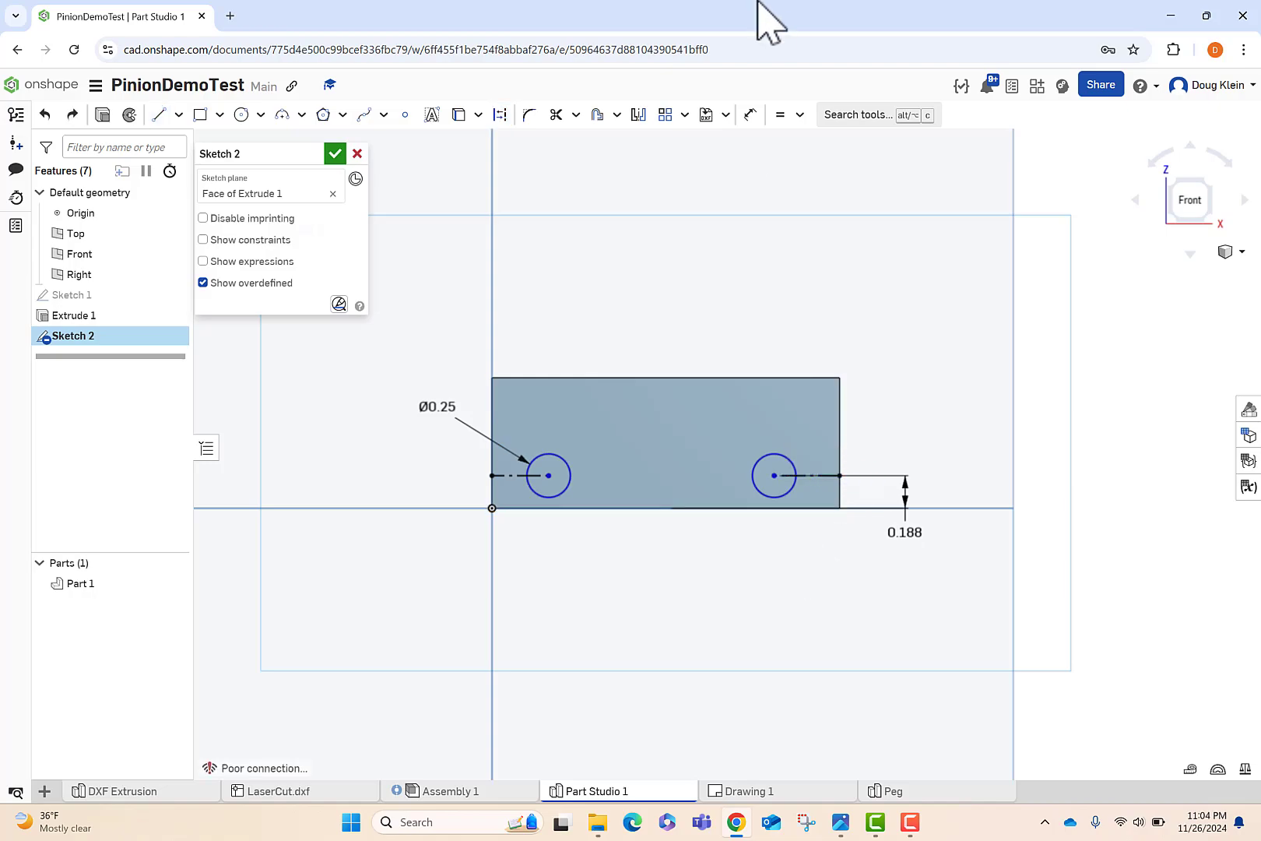
# - Apply an equal constraint between the two construction lines beside the circles
pyautogui.click(785, 118)
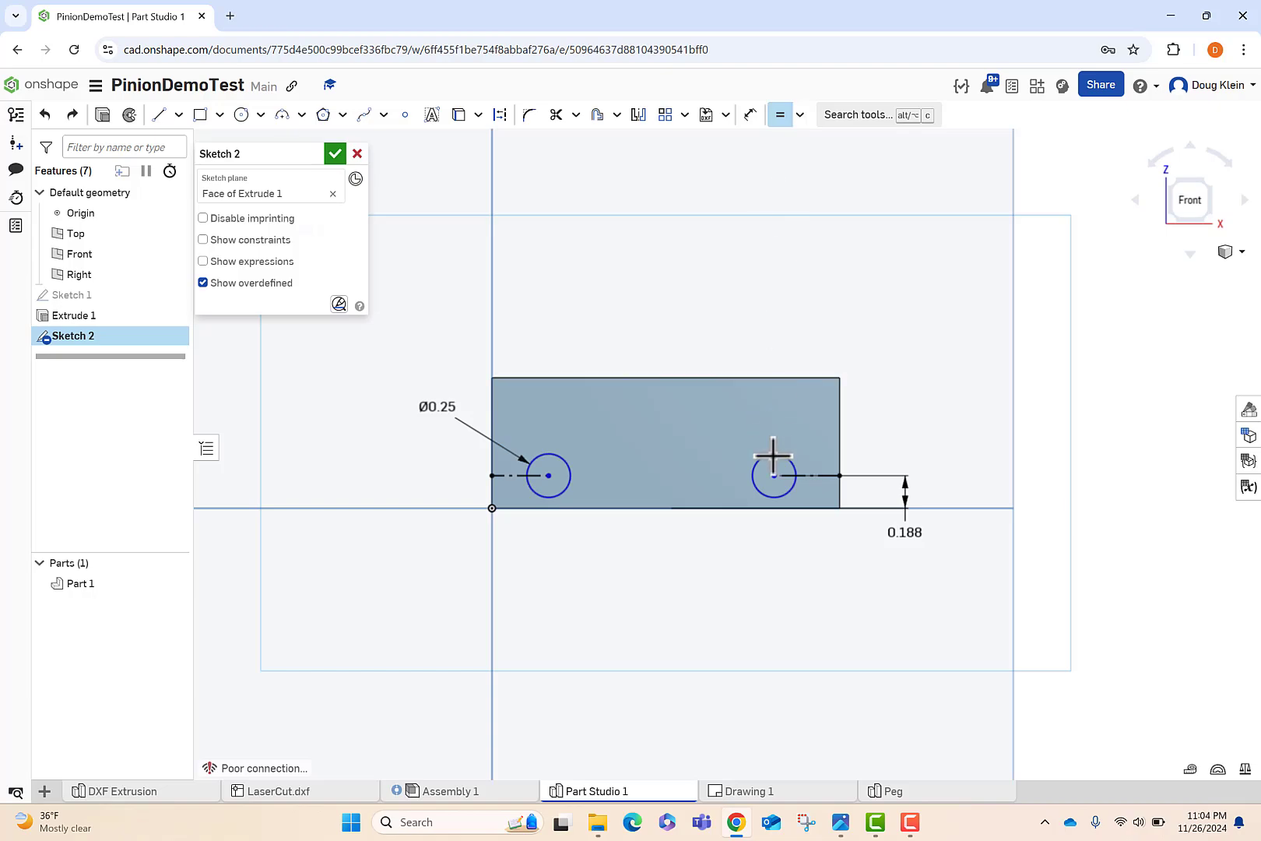
pyautogui.click(815, 475)
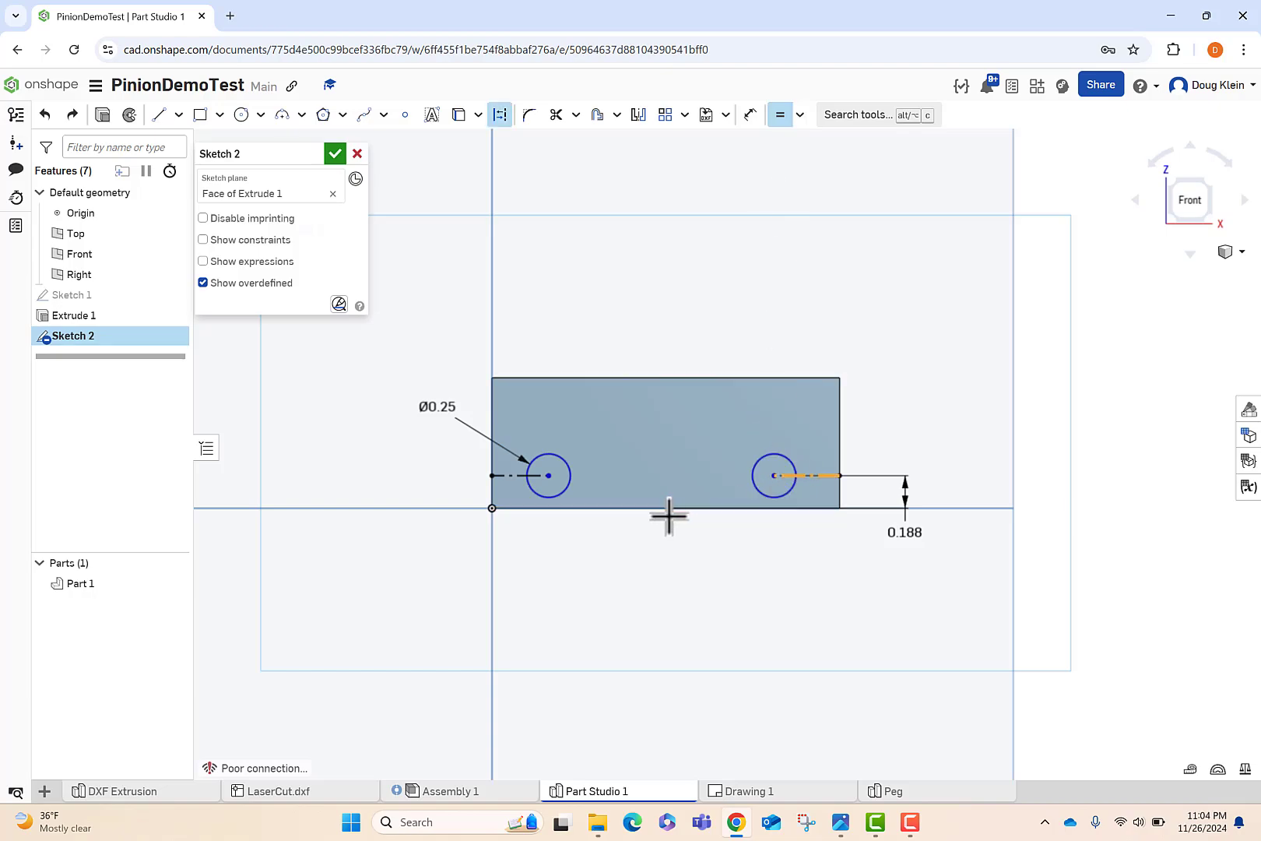
pyautogui.click(522, 473)
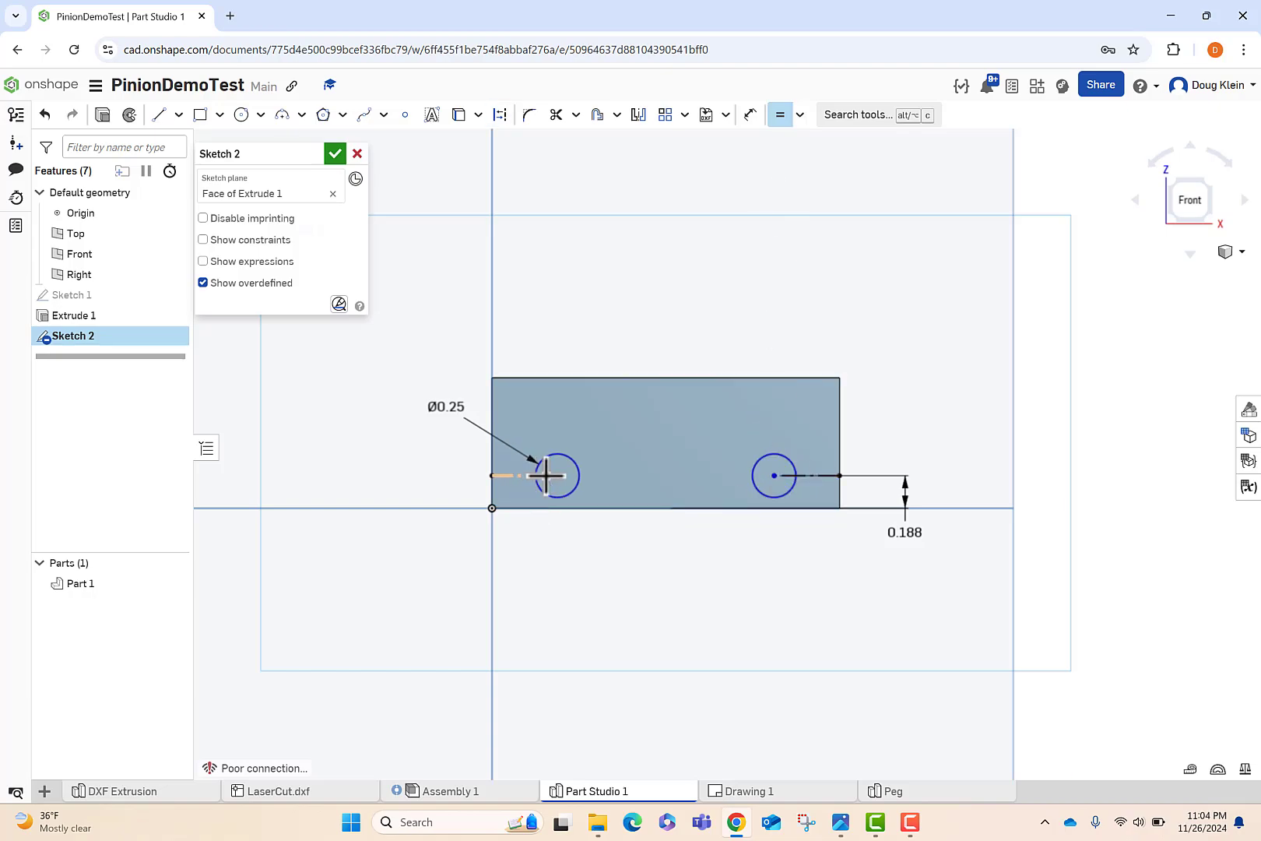
# - Dimension the right construction line to 0.25 in
pyautogui.click(752, 115)
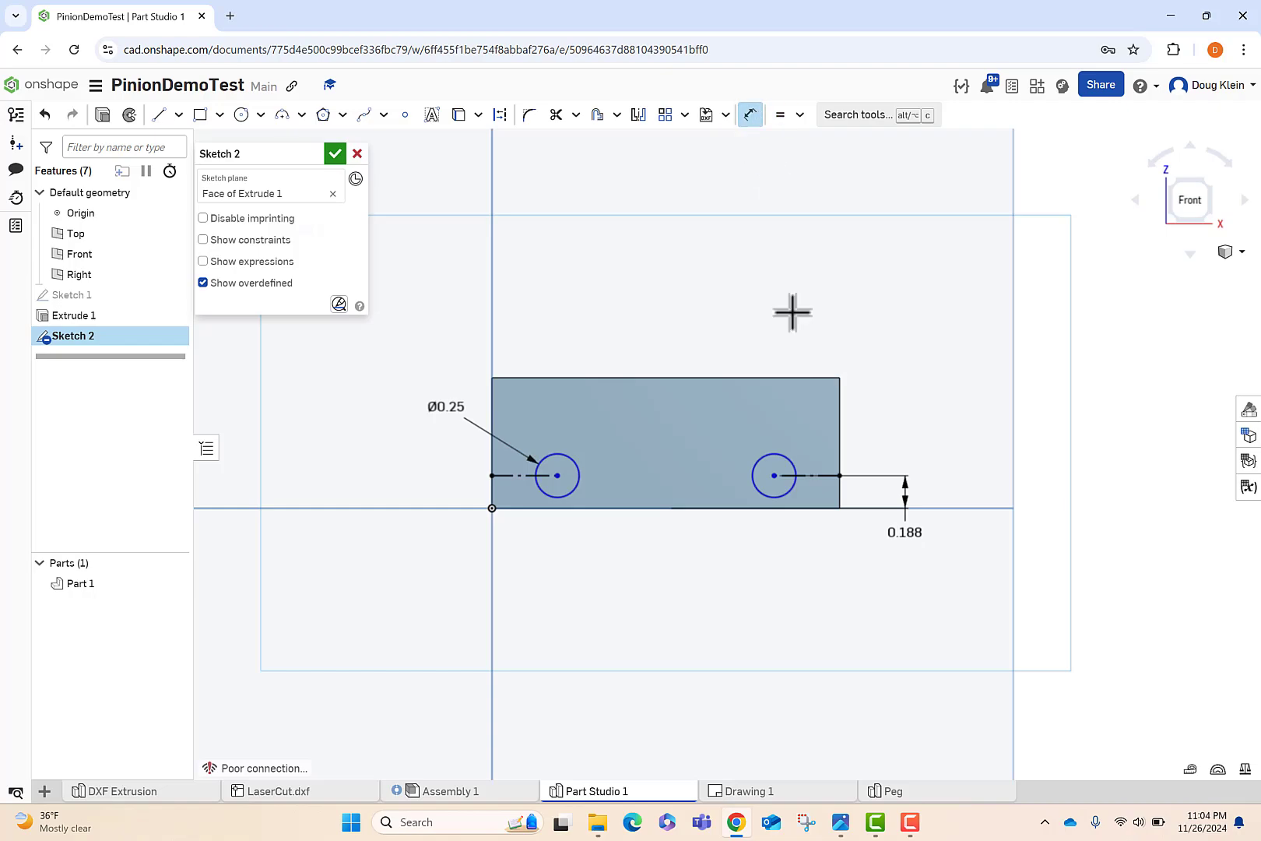
pyautogui.click(821, 473)
pyautogui.click(812, 555)
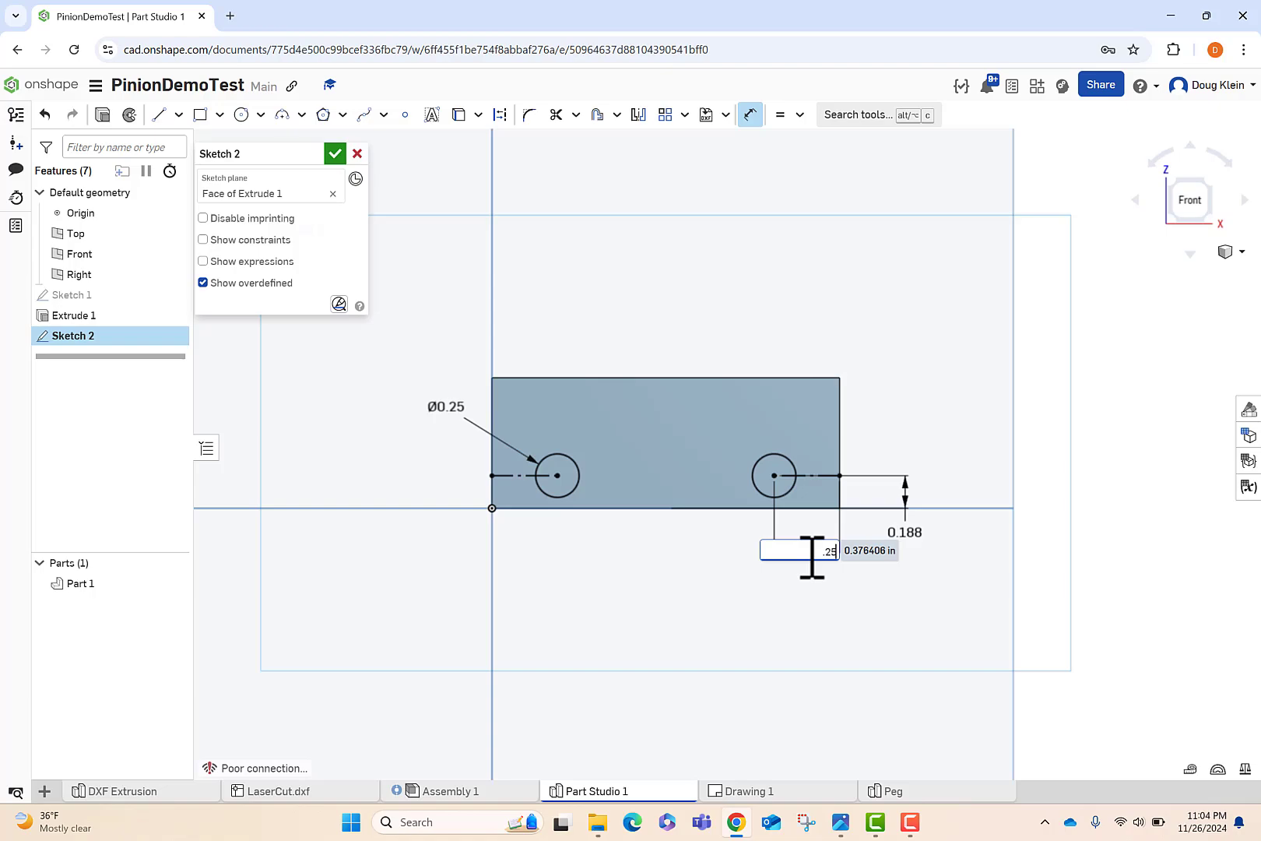
pyautogui.press('Return')
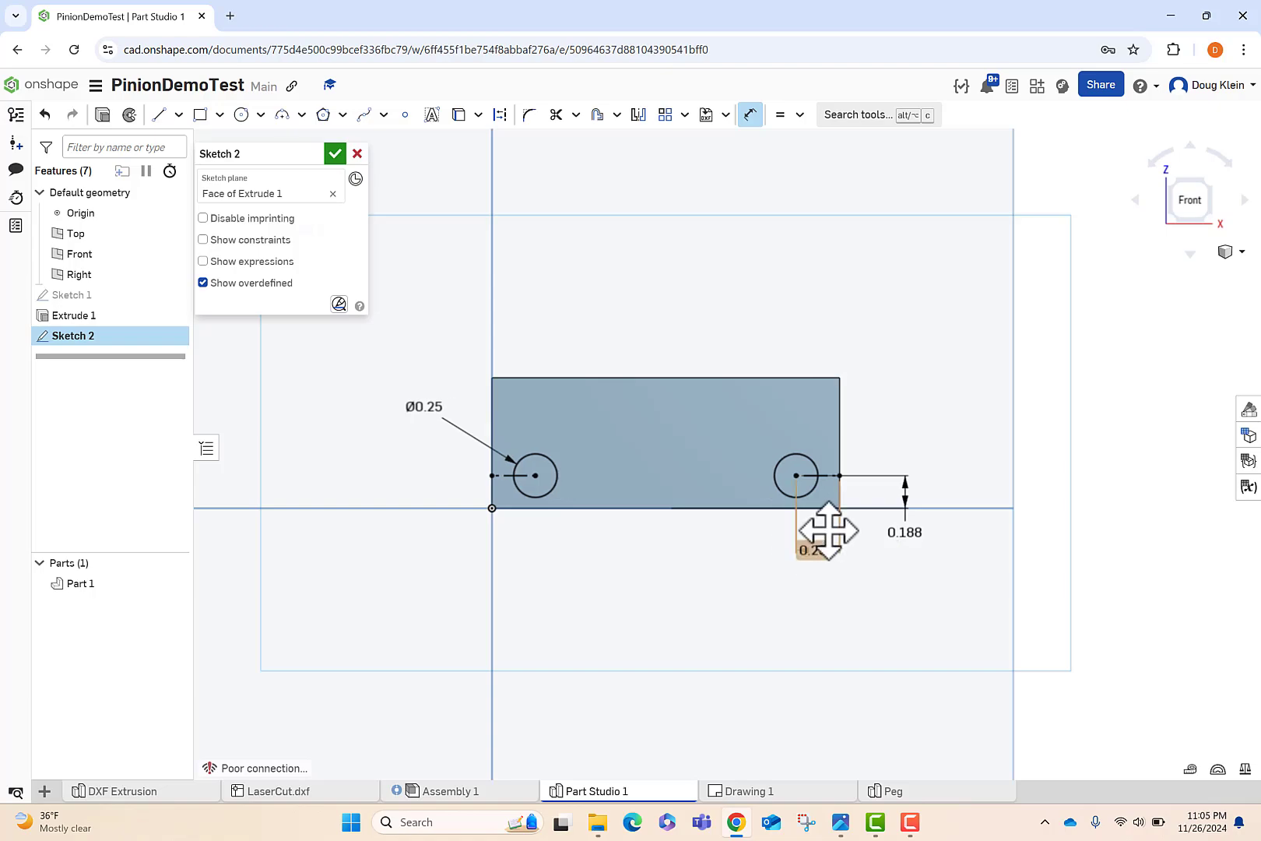
# - Cut both circles through the block with a blind Remove extrude 1 in deep, directed into the block
pyautogui.click(102, 116)
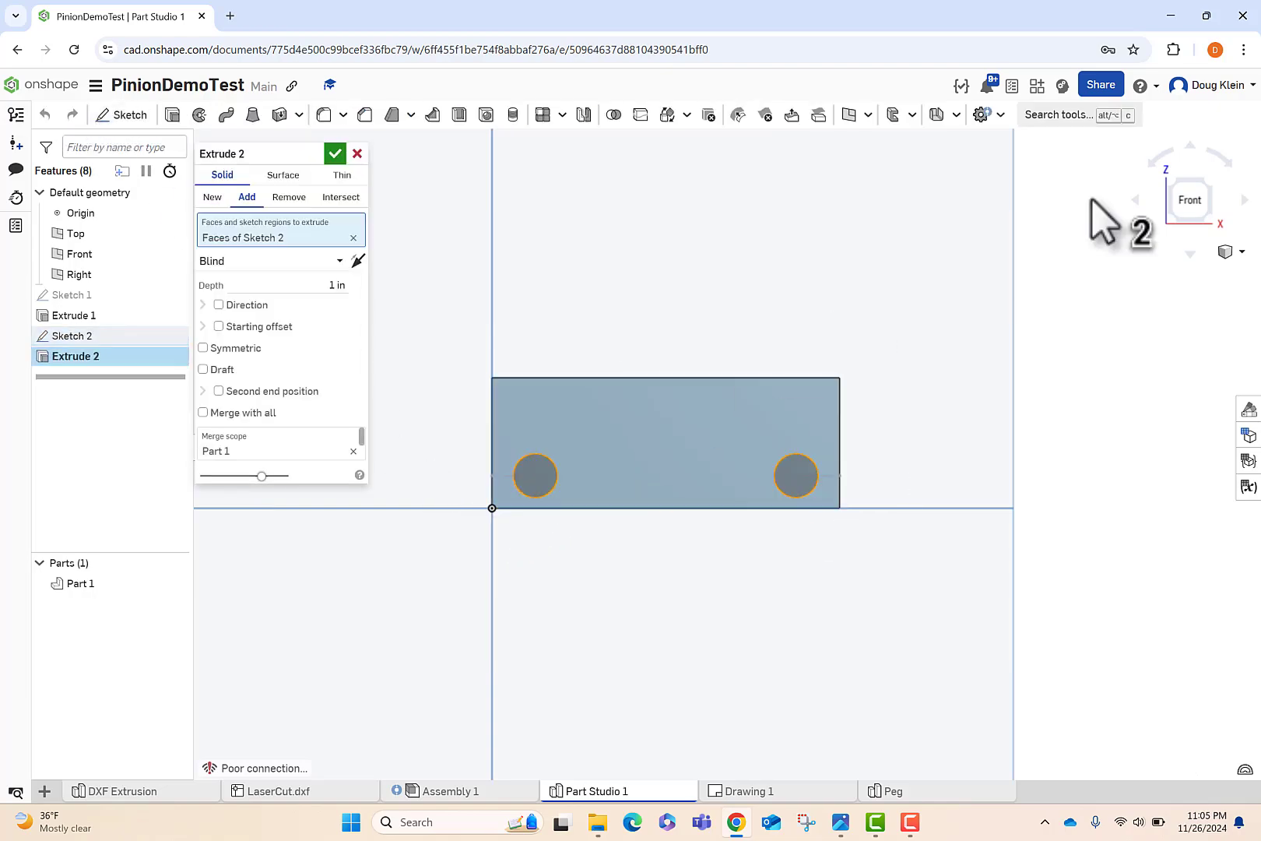
pyautogui.click(1207, 184)
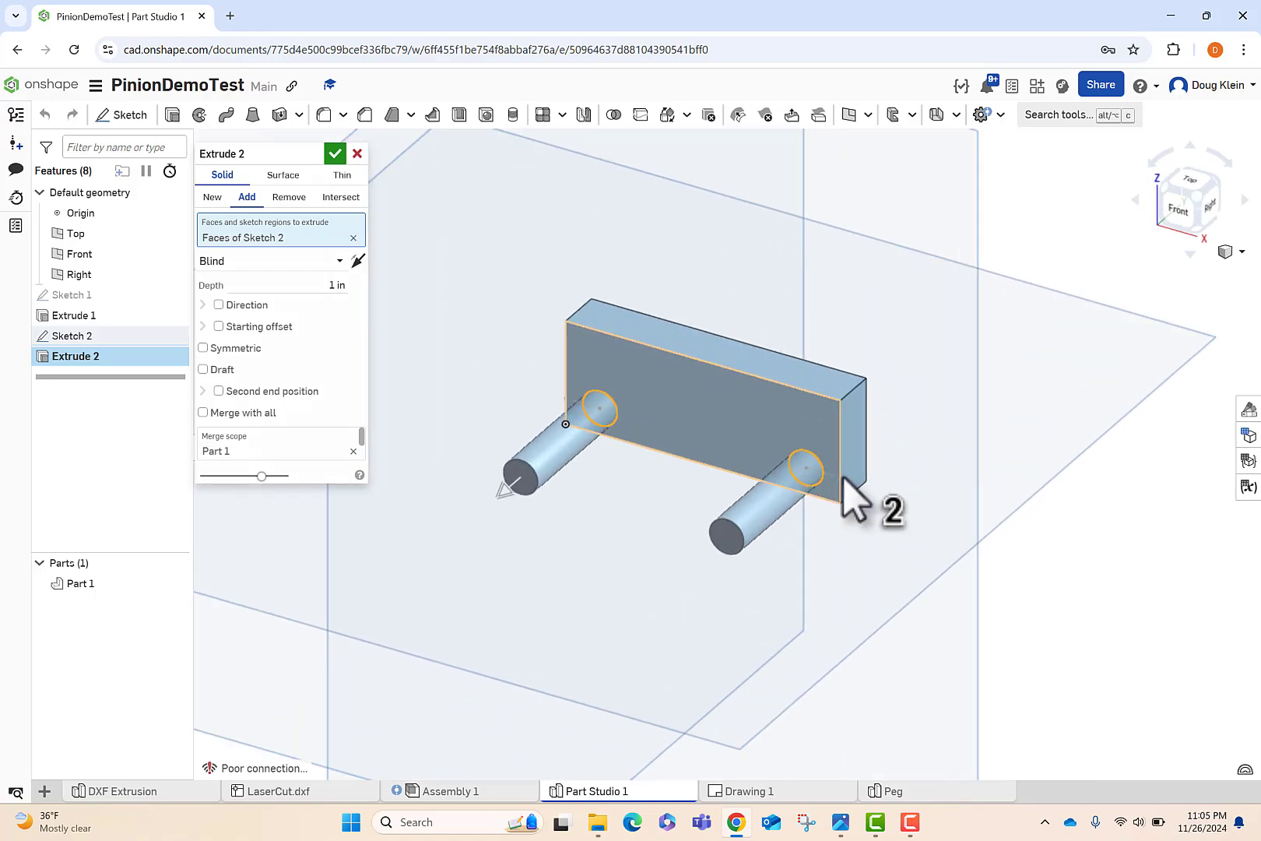
pyautogui.click(355, 260)
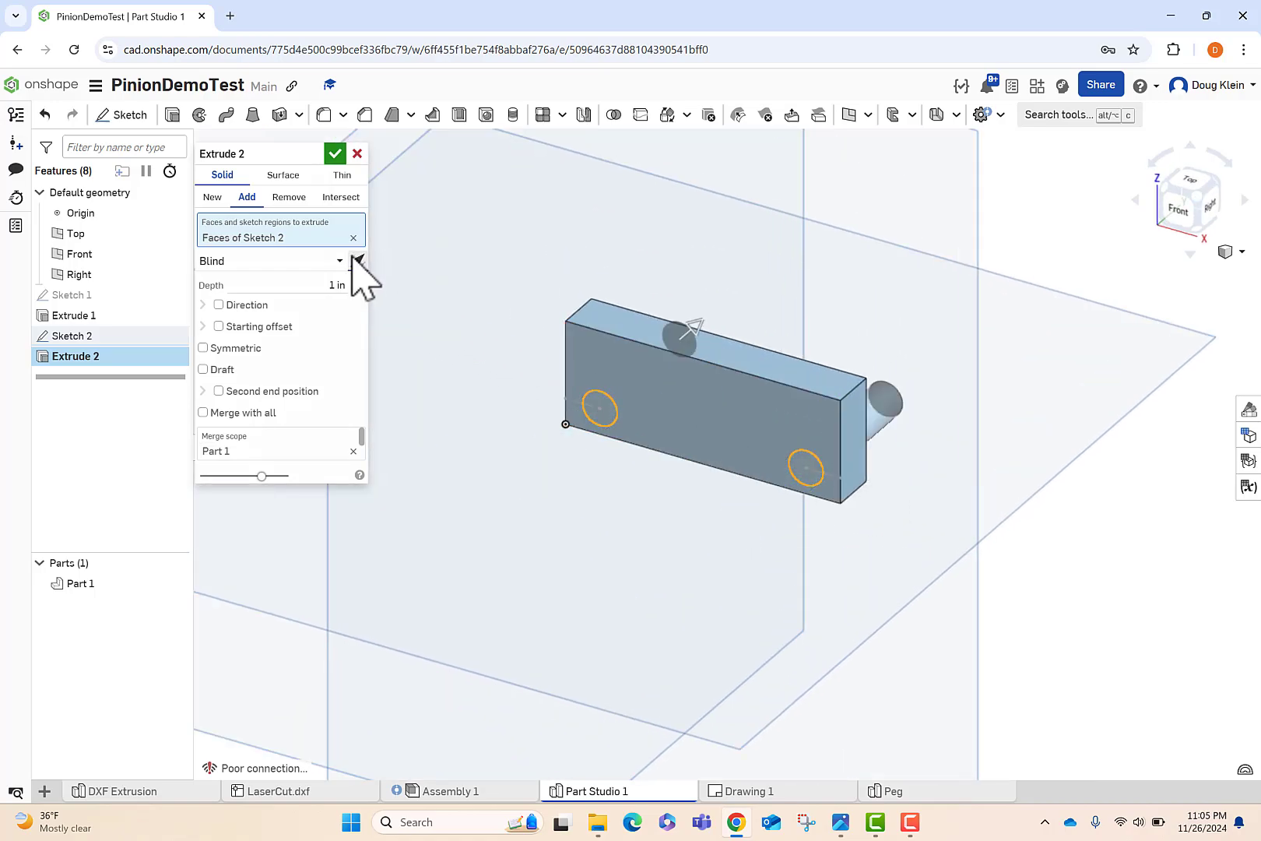
pyautogui.click(289, 197)
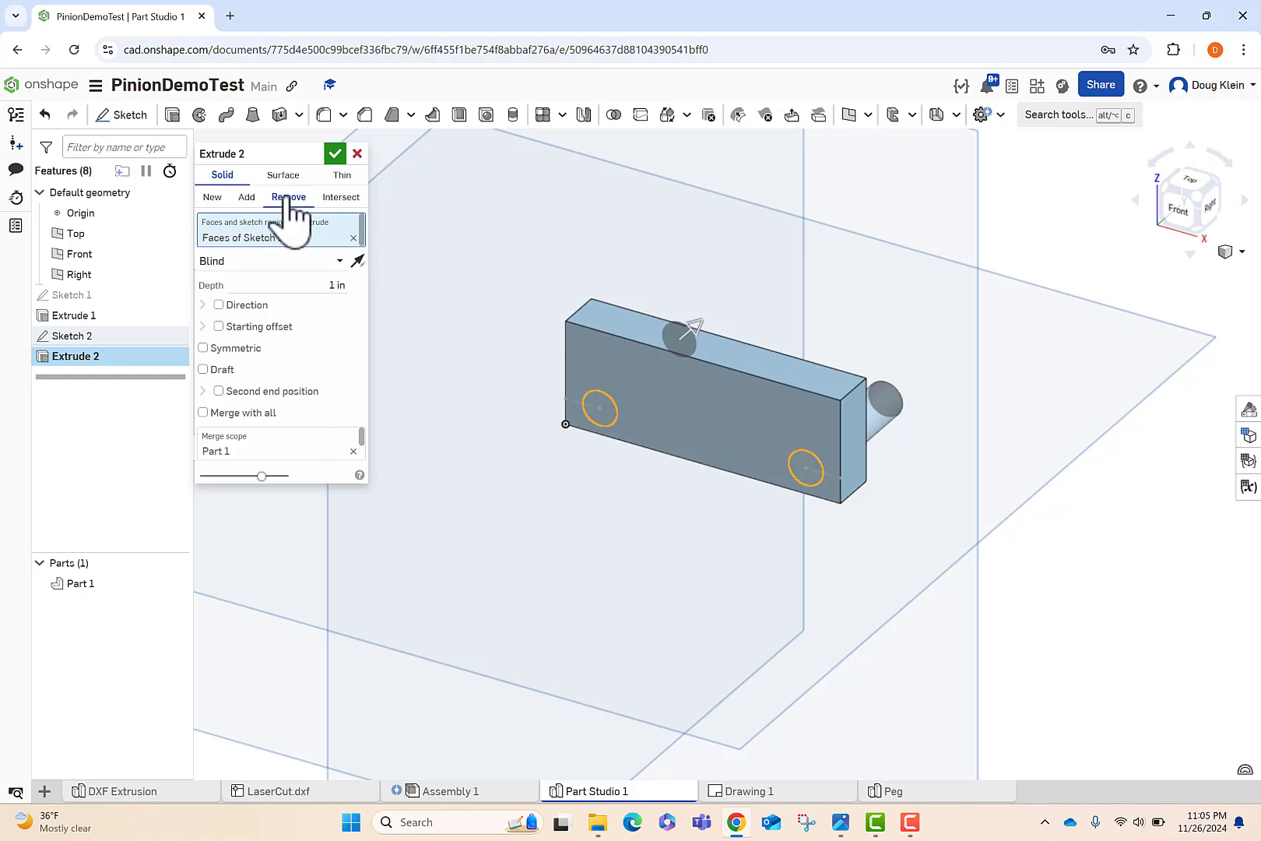
pyautogui.click(335, 153)
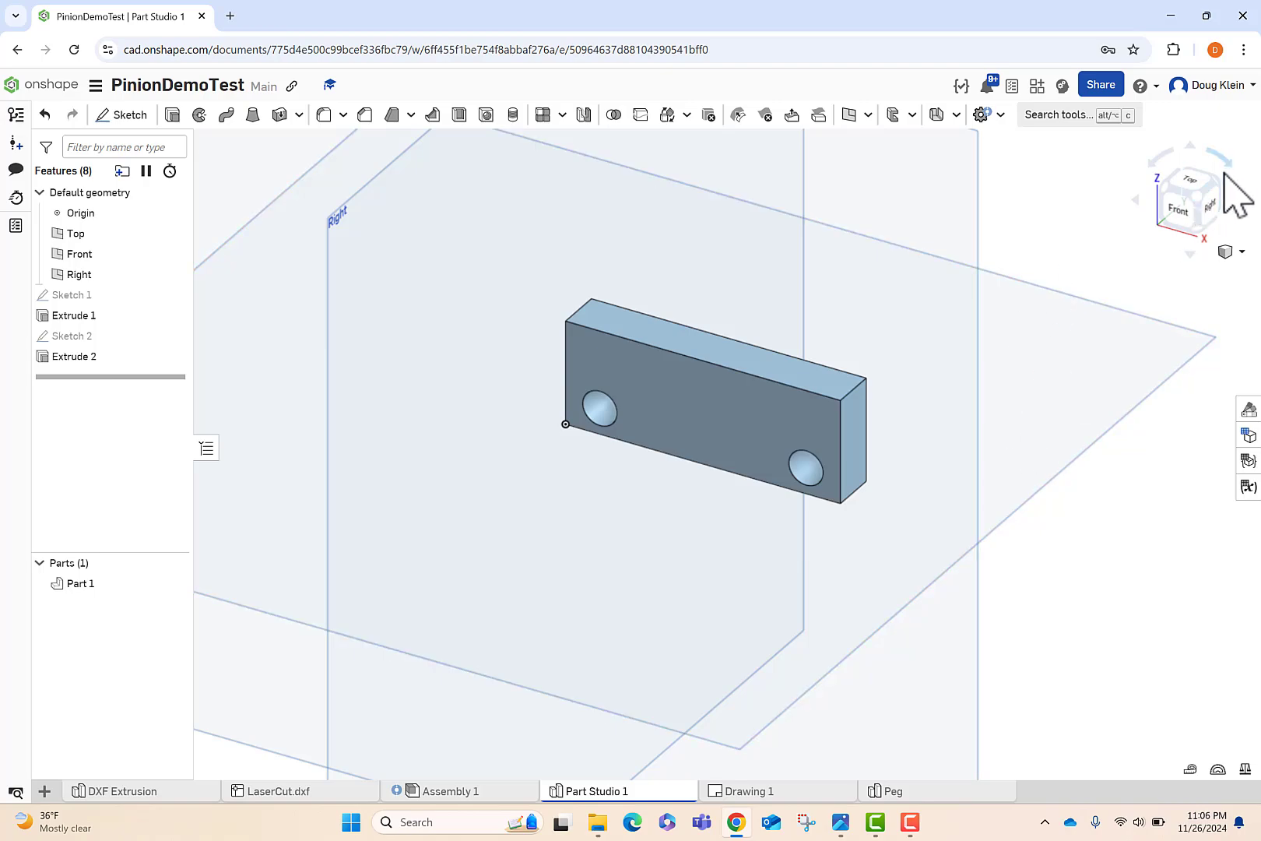
# - Start a sketch on the block's back face and view it straight on
pyautogui.click(1219, 181)
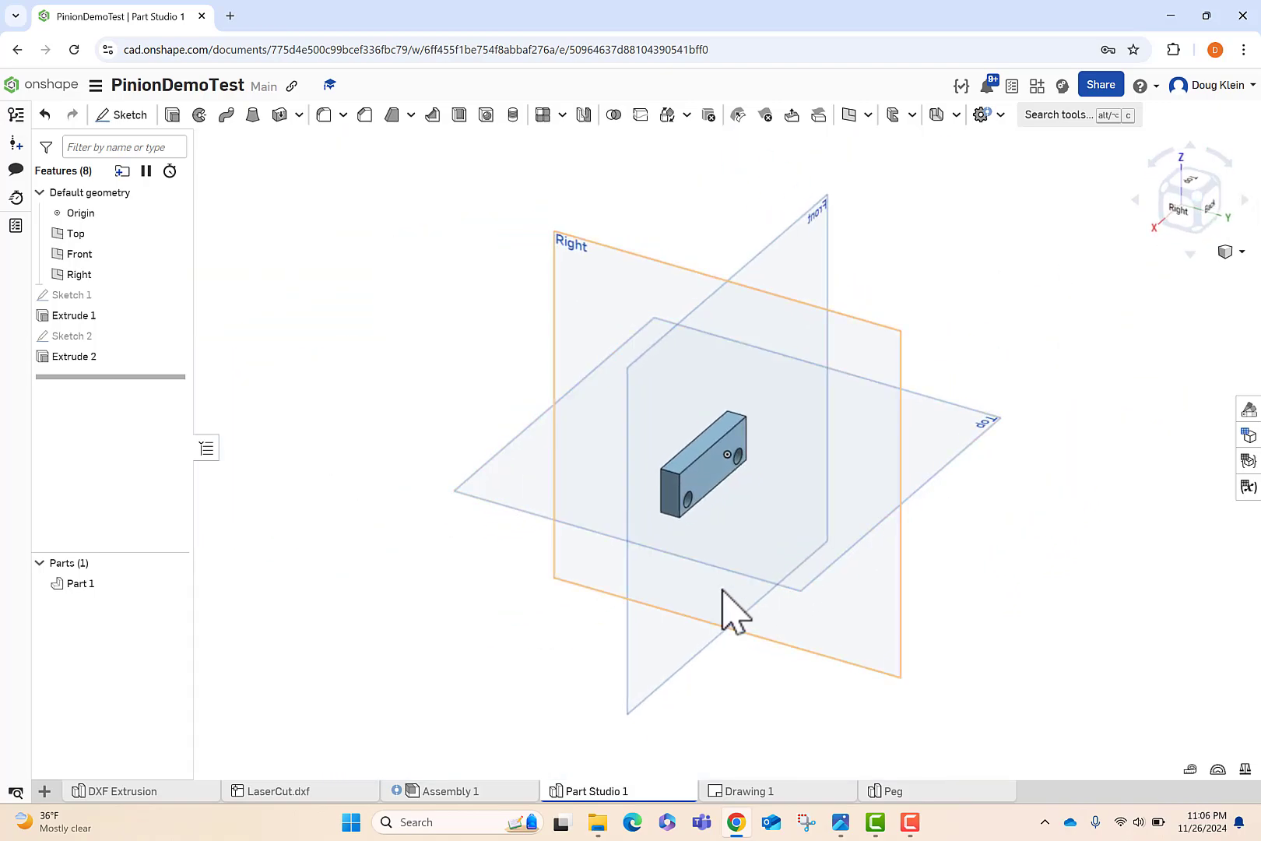
pyautogui.scroll(5, 732, 533)
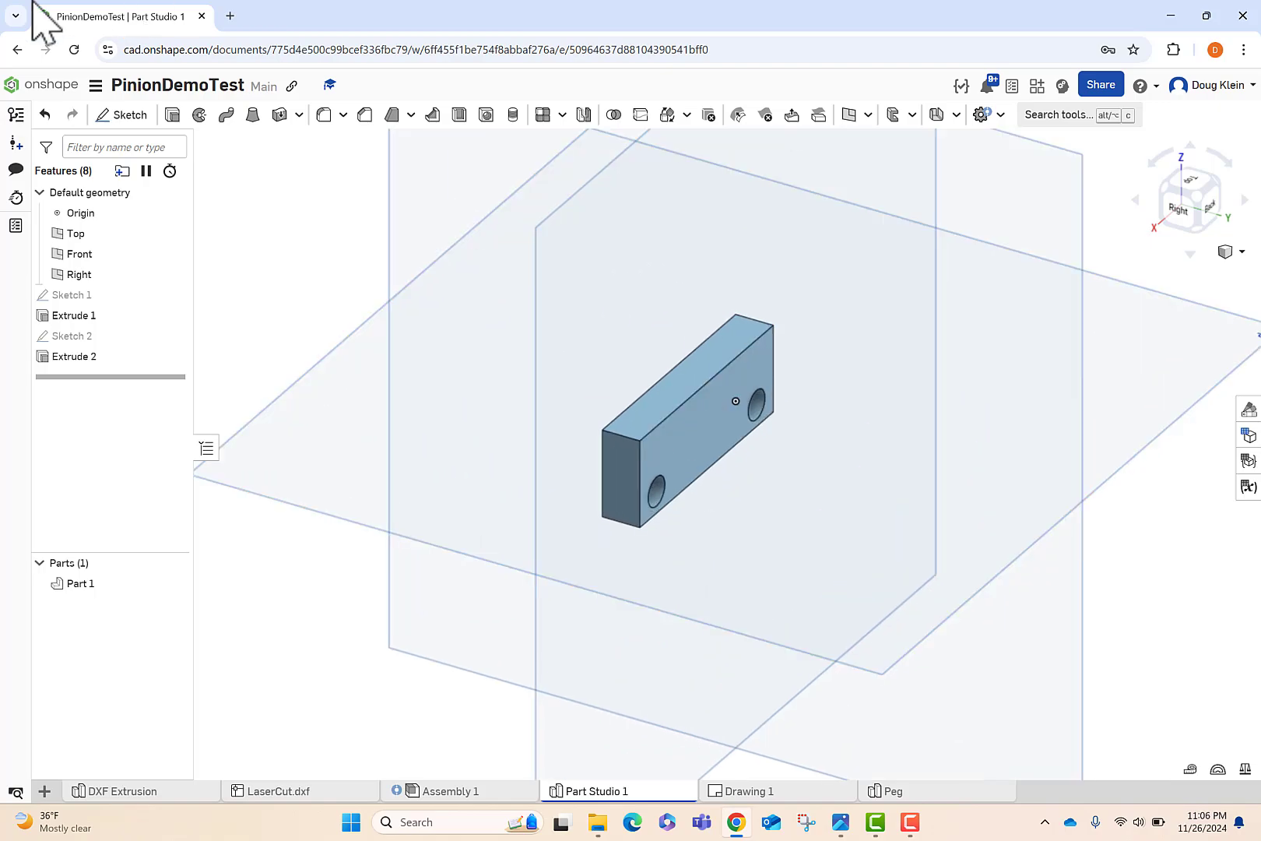
pyautogui.click(123, 114)
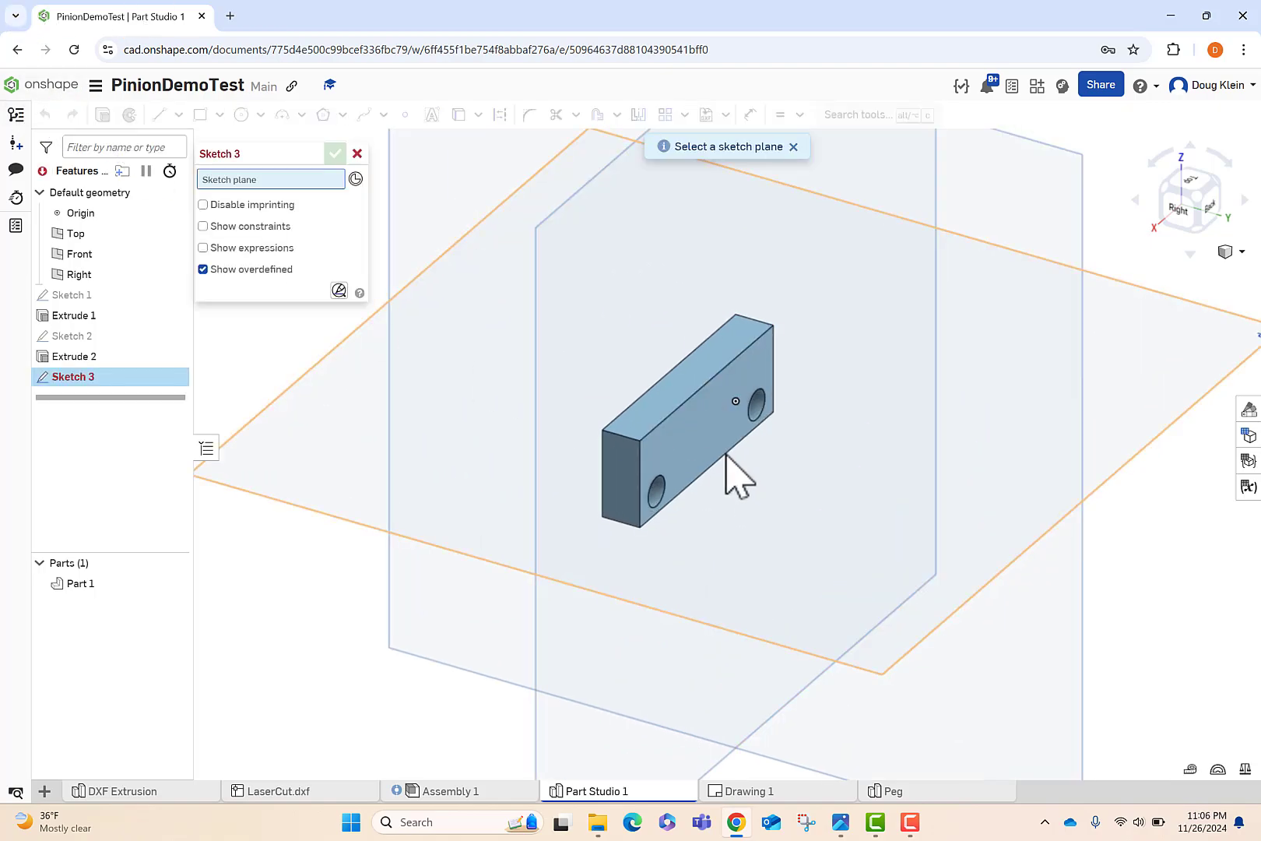
pyautogui.click(714, 433)
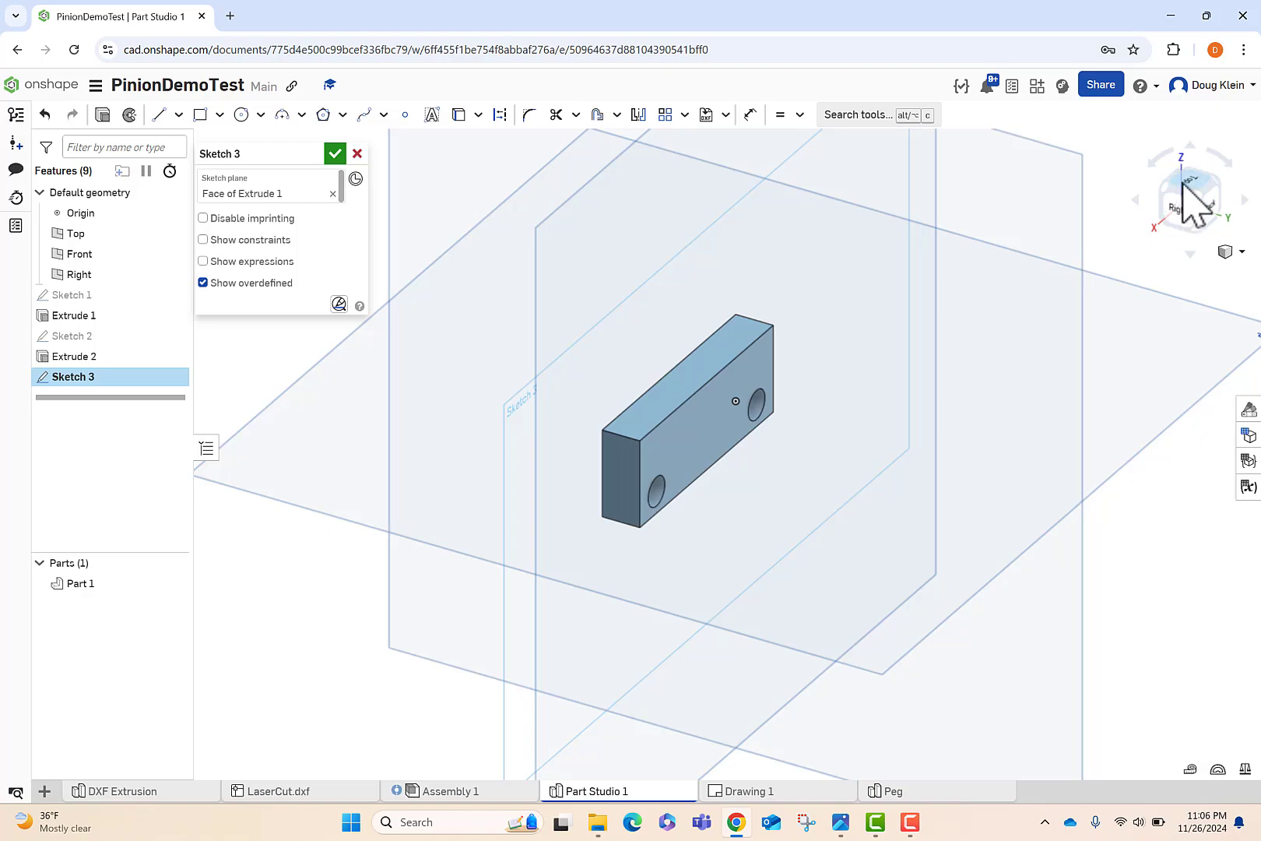
pyautogui.click(1206, 204)
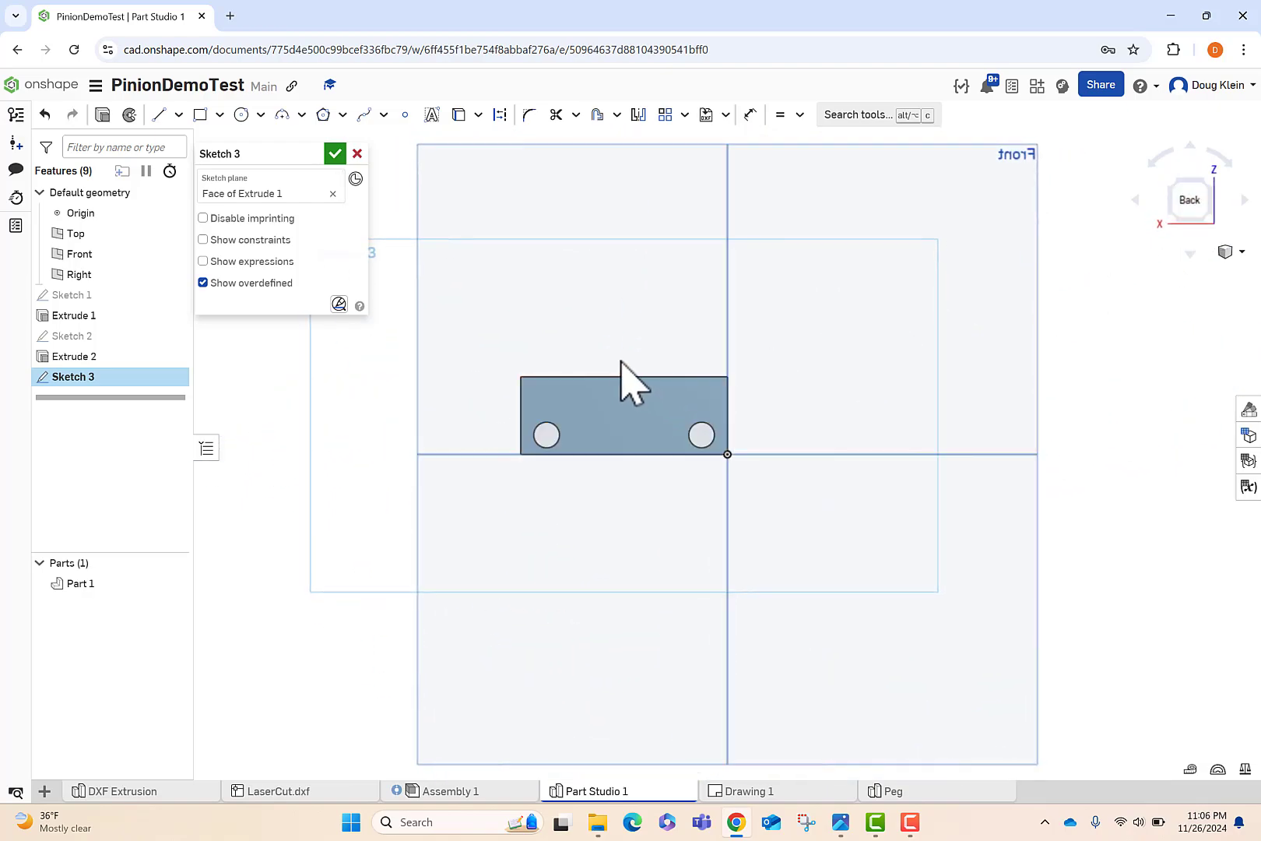
# - Sketch a rectangle about 1.25 by 0.62 in above the block's top edge and another about 1.25 by 0.12 in directly below that edge
pyautogui.click(200, 114)
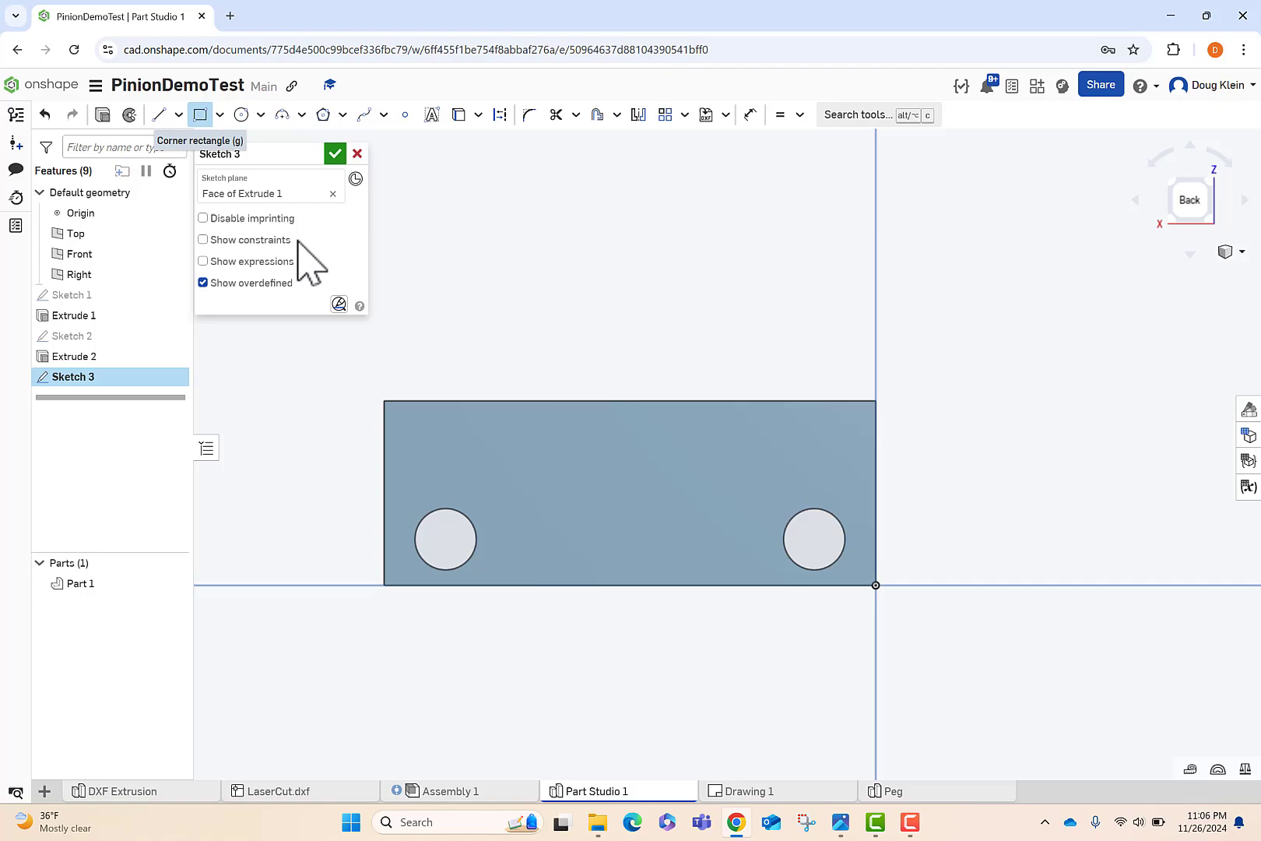
pyautogui.click(479, 401)
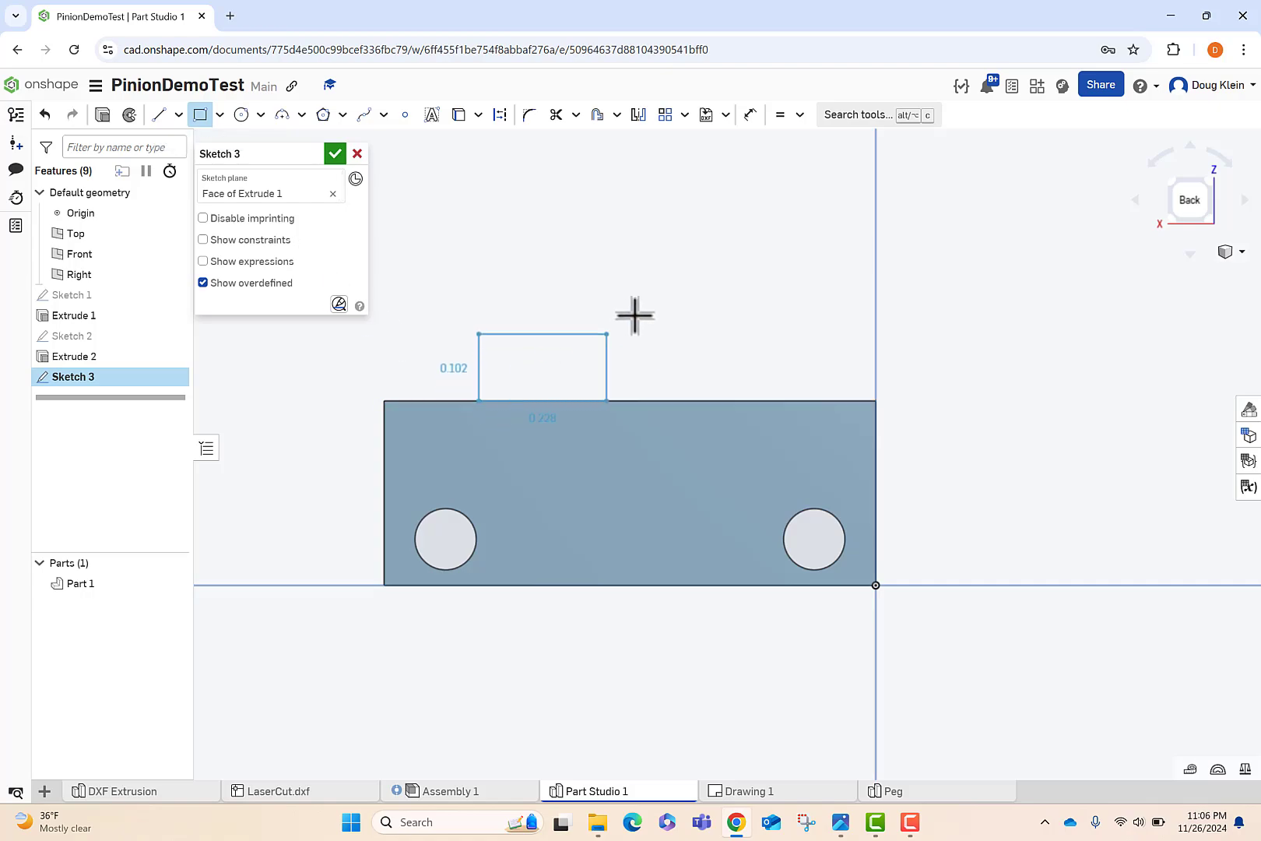
pyautogui.click(786, 249)
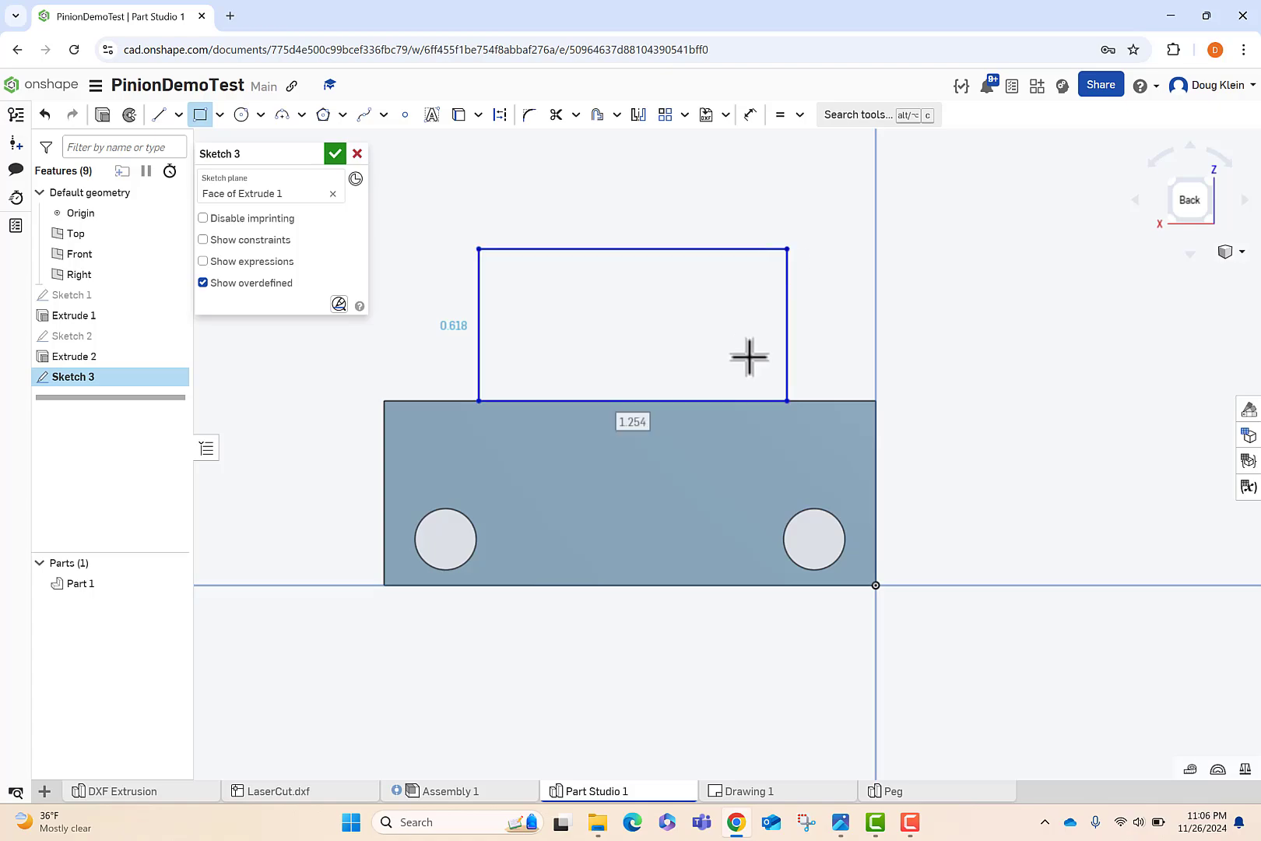
pyautogui.click(478, 401)
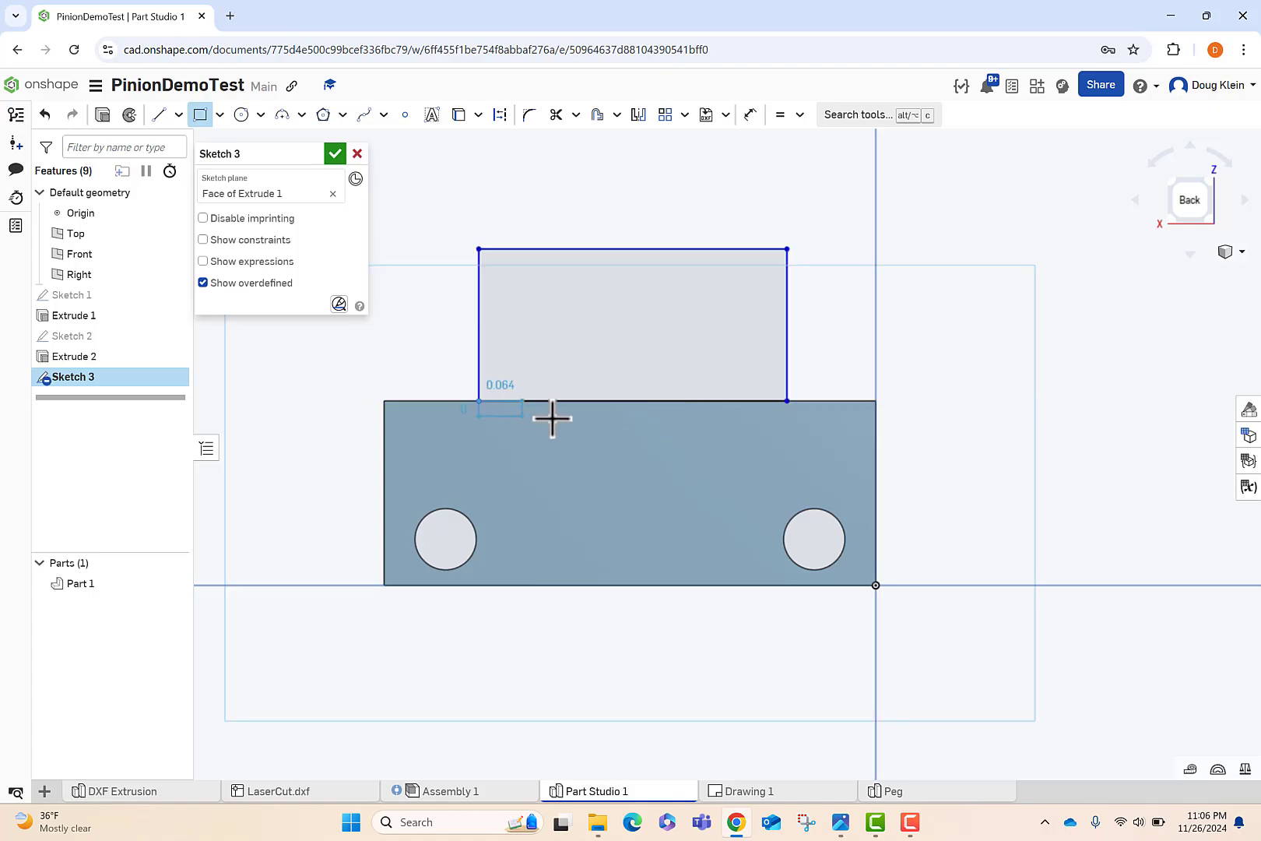
pyautogui.click(787, 429)
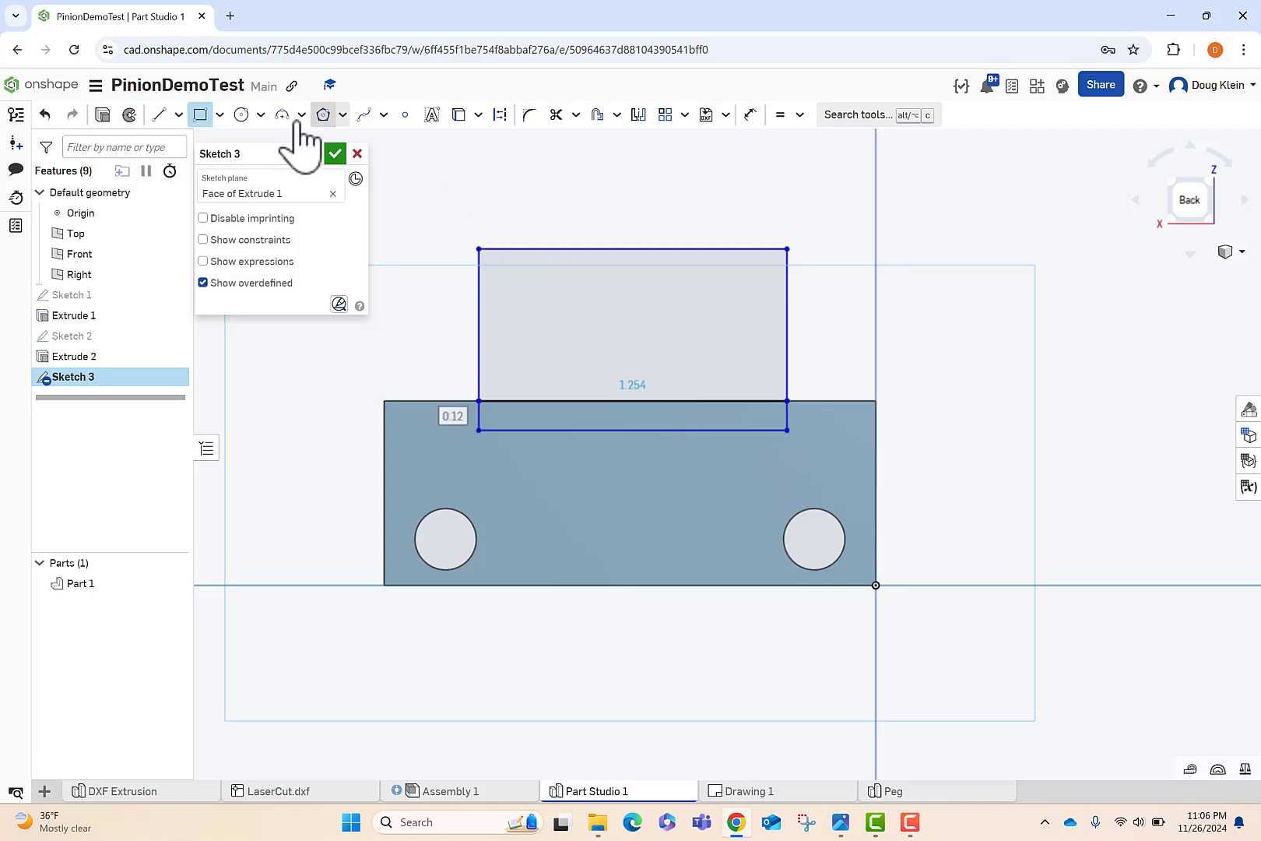
# - Draw a construction line about 1.37 in long from the midpoint of the upper rectangle's top edge to the midpoint of the block's bottom edge
pyautogui.click(159, 117)
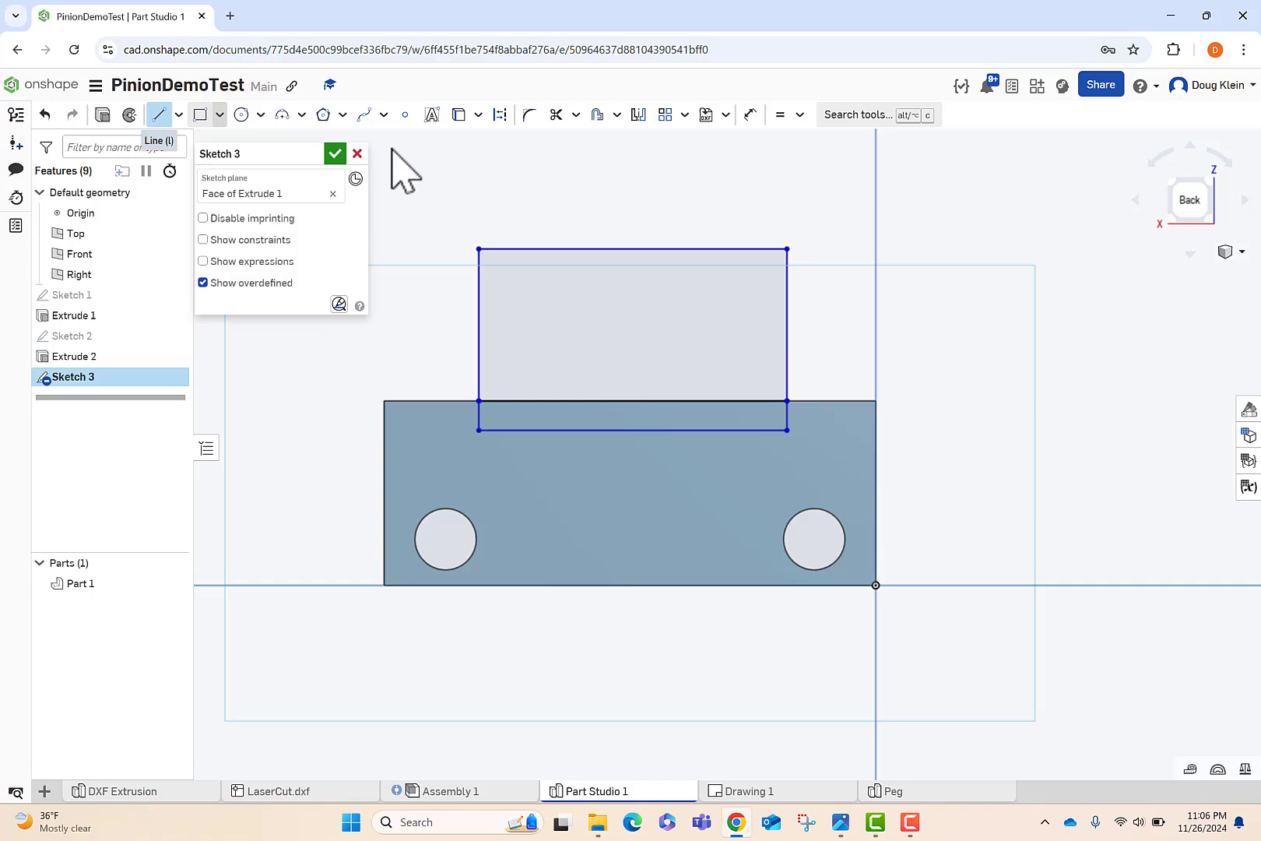
pyautogui.click(500, 117)
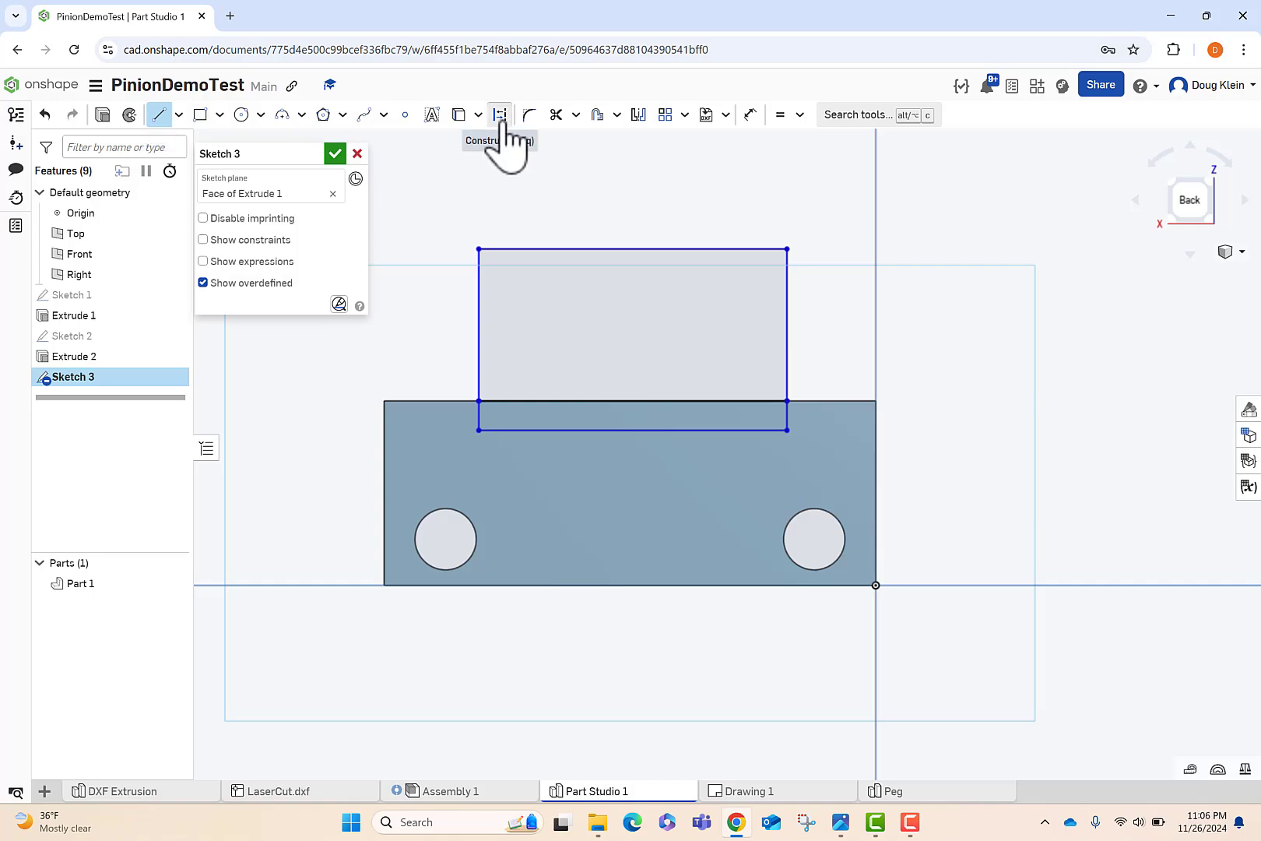
pyautogui.click(636, 249)
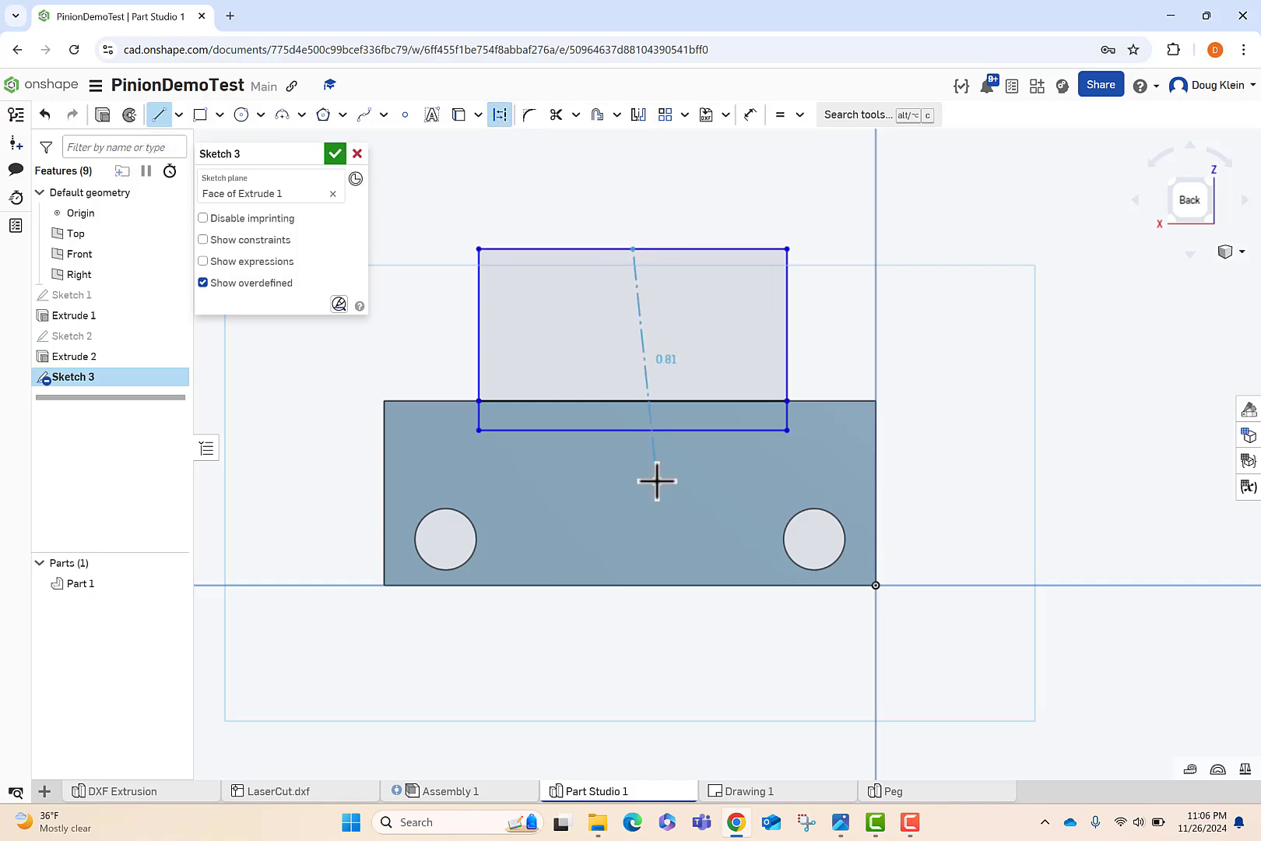
pyautogui.click(625, 586)
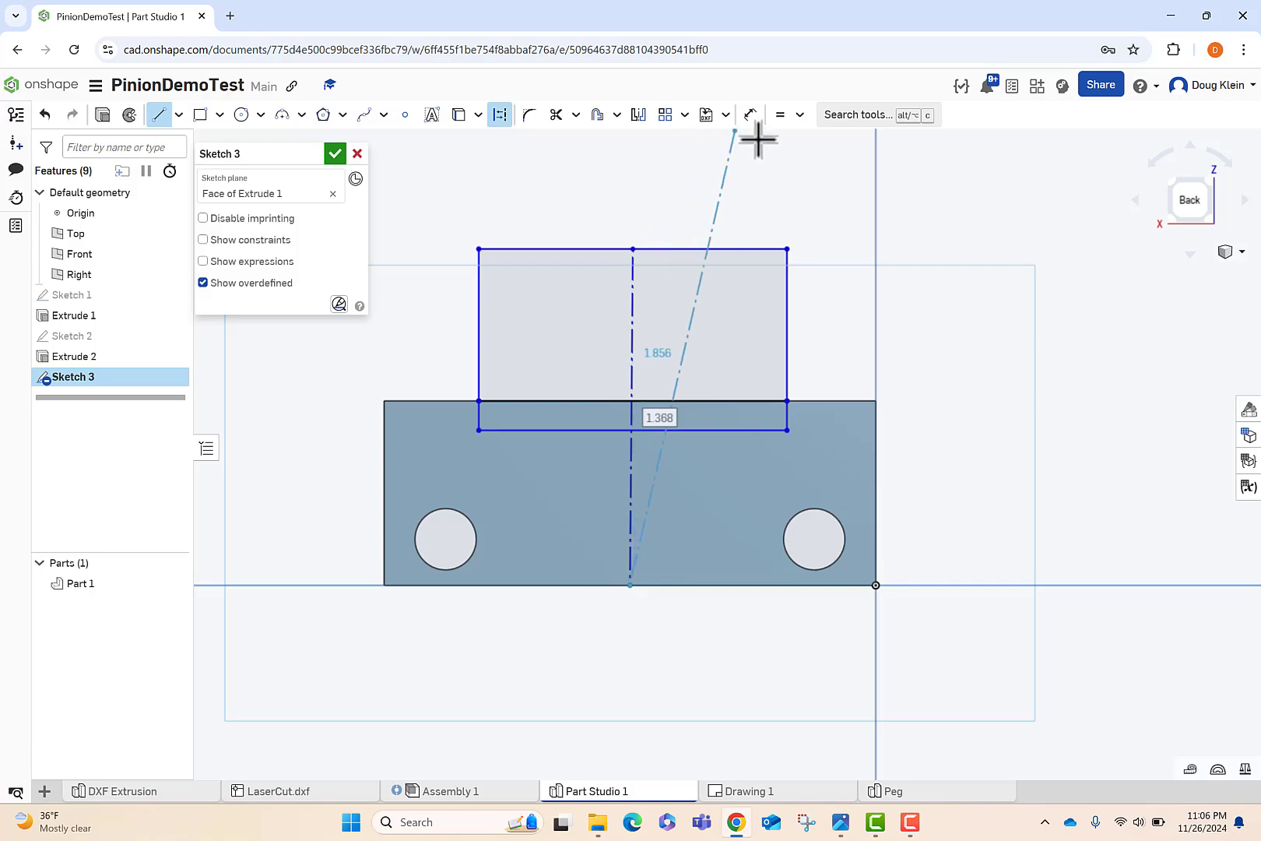
pyautogui.press('Escape')
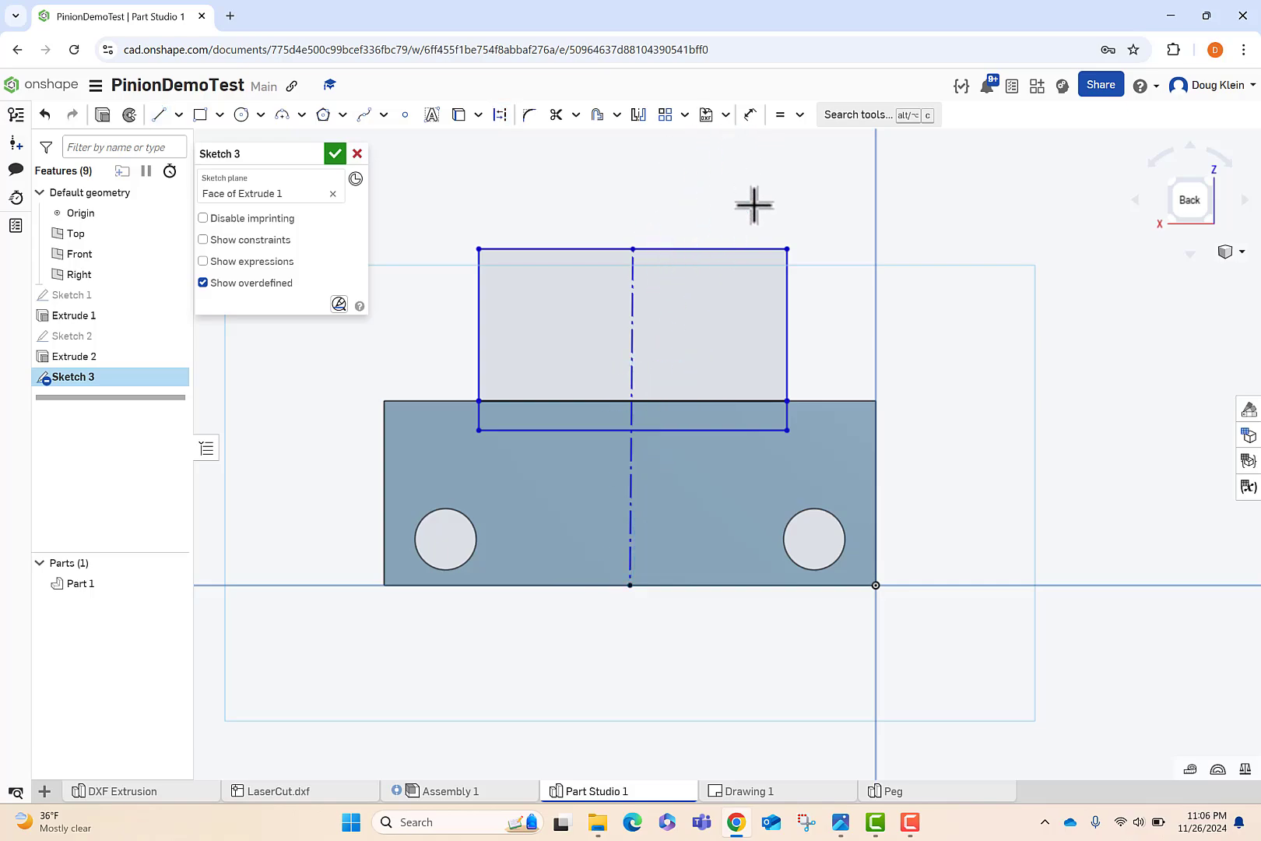
# - Apply a vertical constraint to the construction centreline
pyautogui.click(800, 114)
pyautogui.click(814, 283)
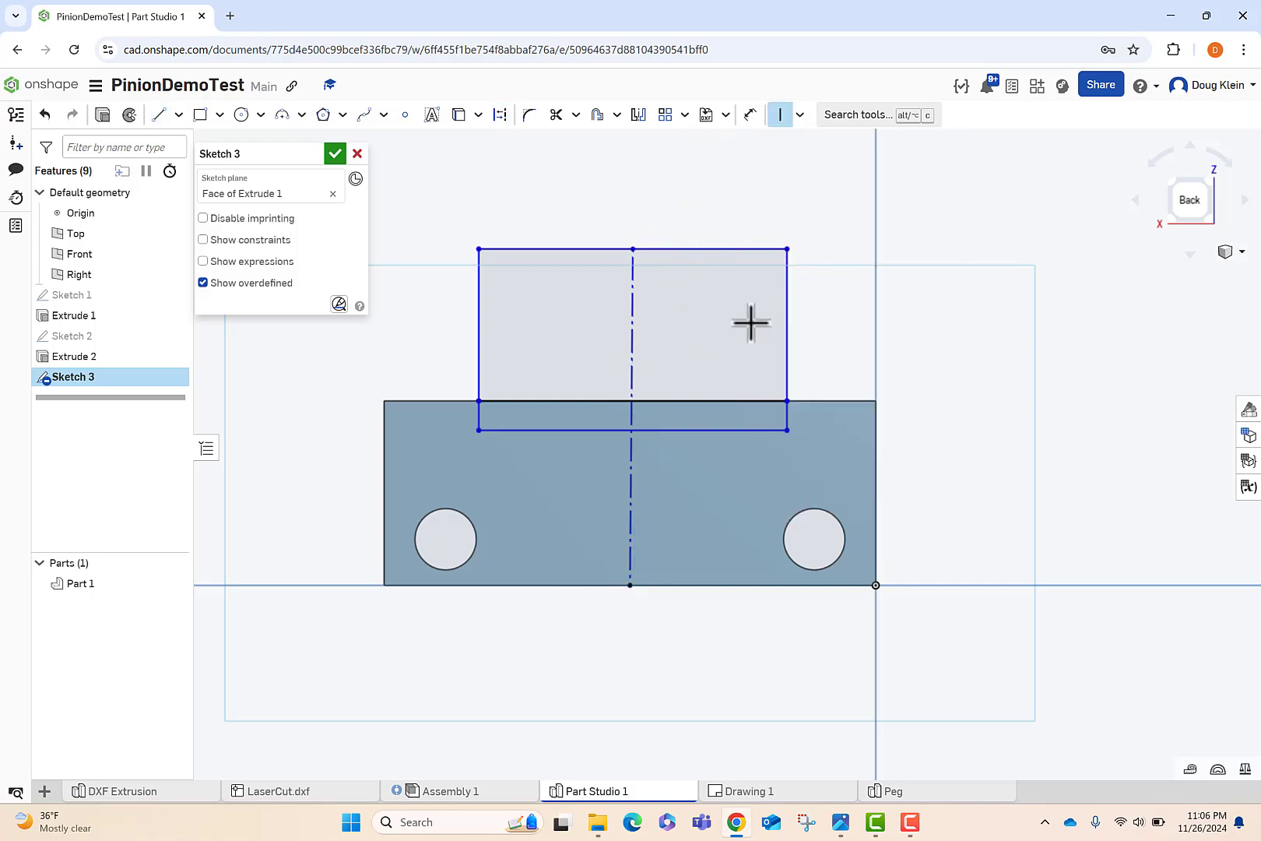
pyautogui.click(633, 358)
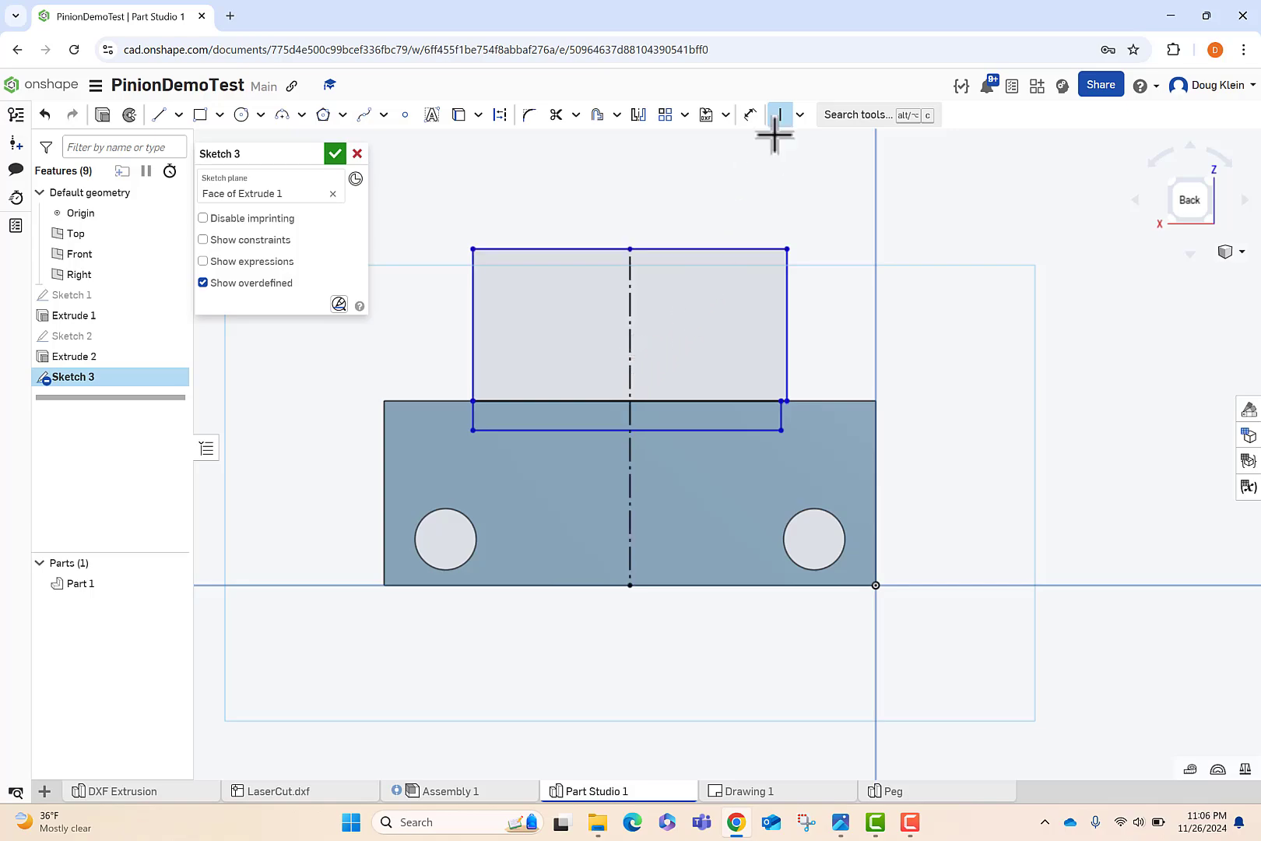
# - Align the right edges of the two sketched rectangles vertically and dimension the upper rectangle's height as 0.806 in
pyautogui.click(784, 432)
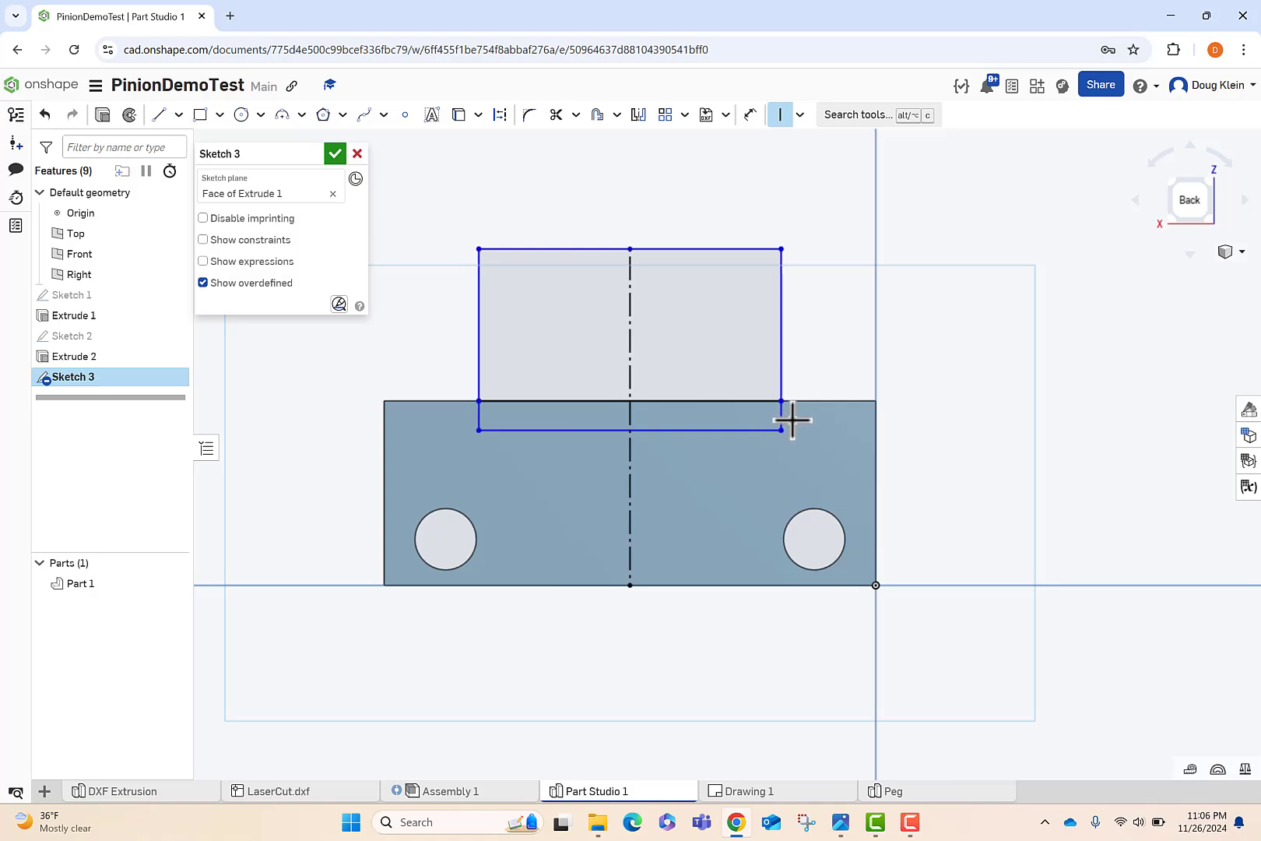
pyautogui.click(750, 116)
pyautogui.click(782, 350)
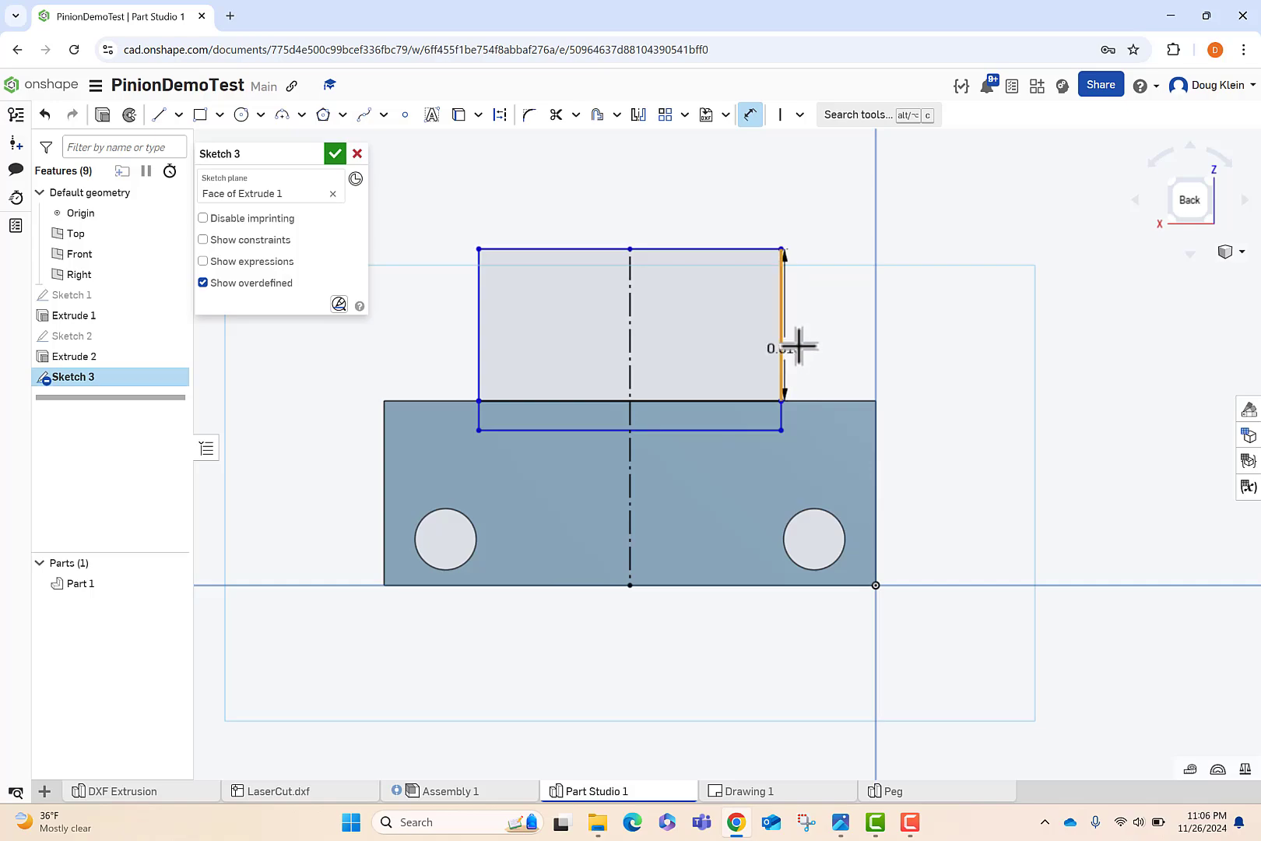
pyautogui.click(818, 344)
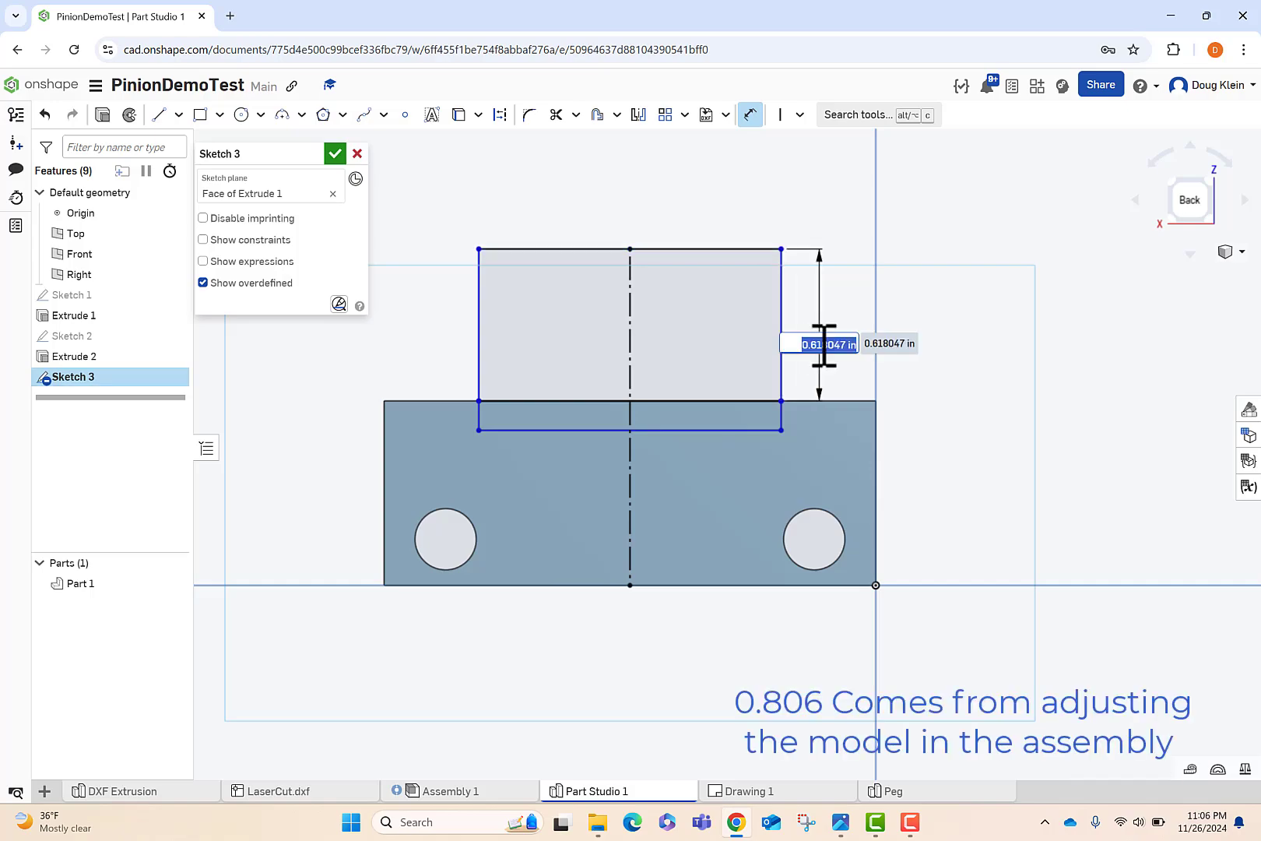
pyautogui.press('Return')
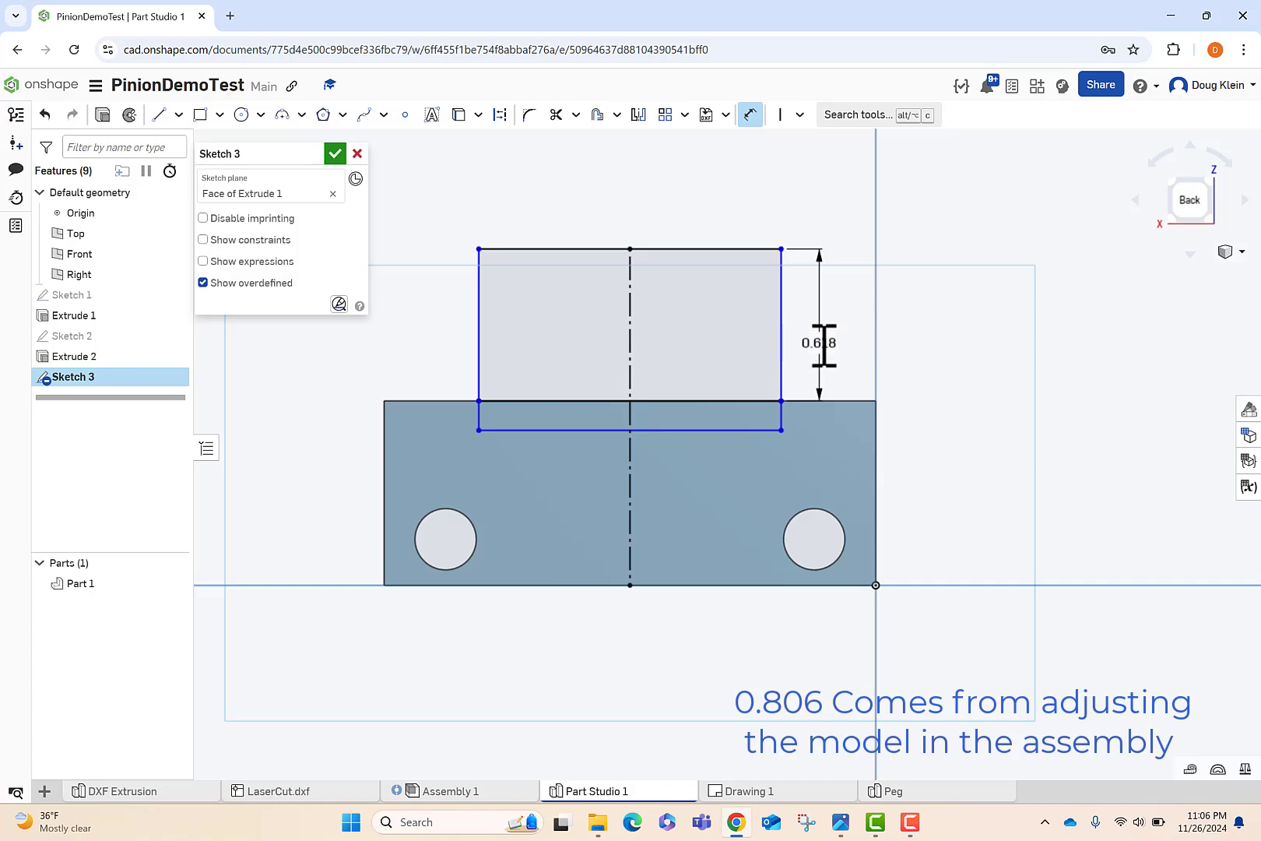
# - Set the lower rectangle's height to 0.125 in and dimension the upper rectangle's width across its top edge
pyautogui.click(782, 421)
pyautogui.click(824, 456)
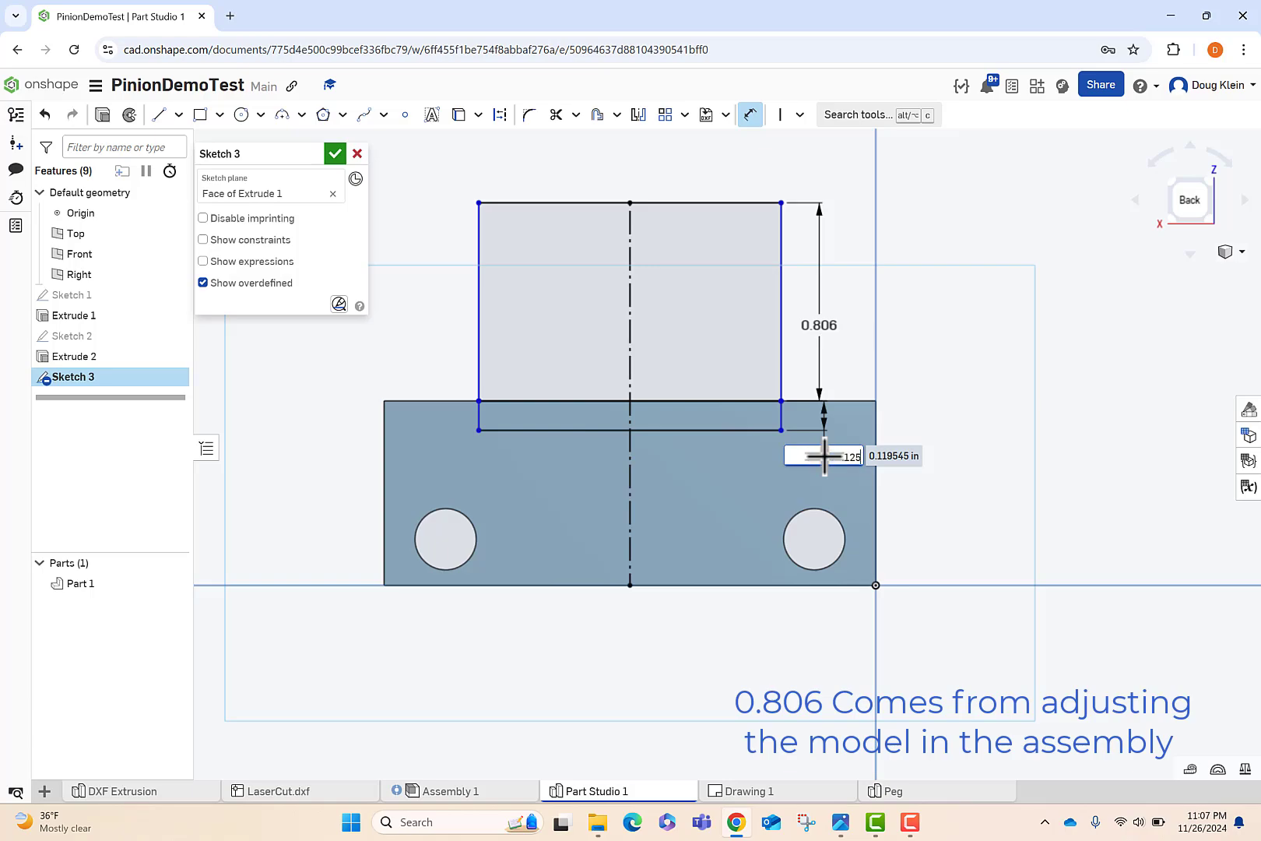
pyautogui.write('.125')
pyautogui.press('Return')
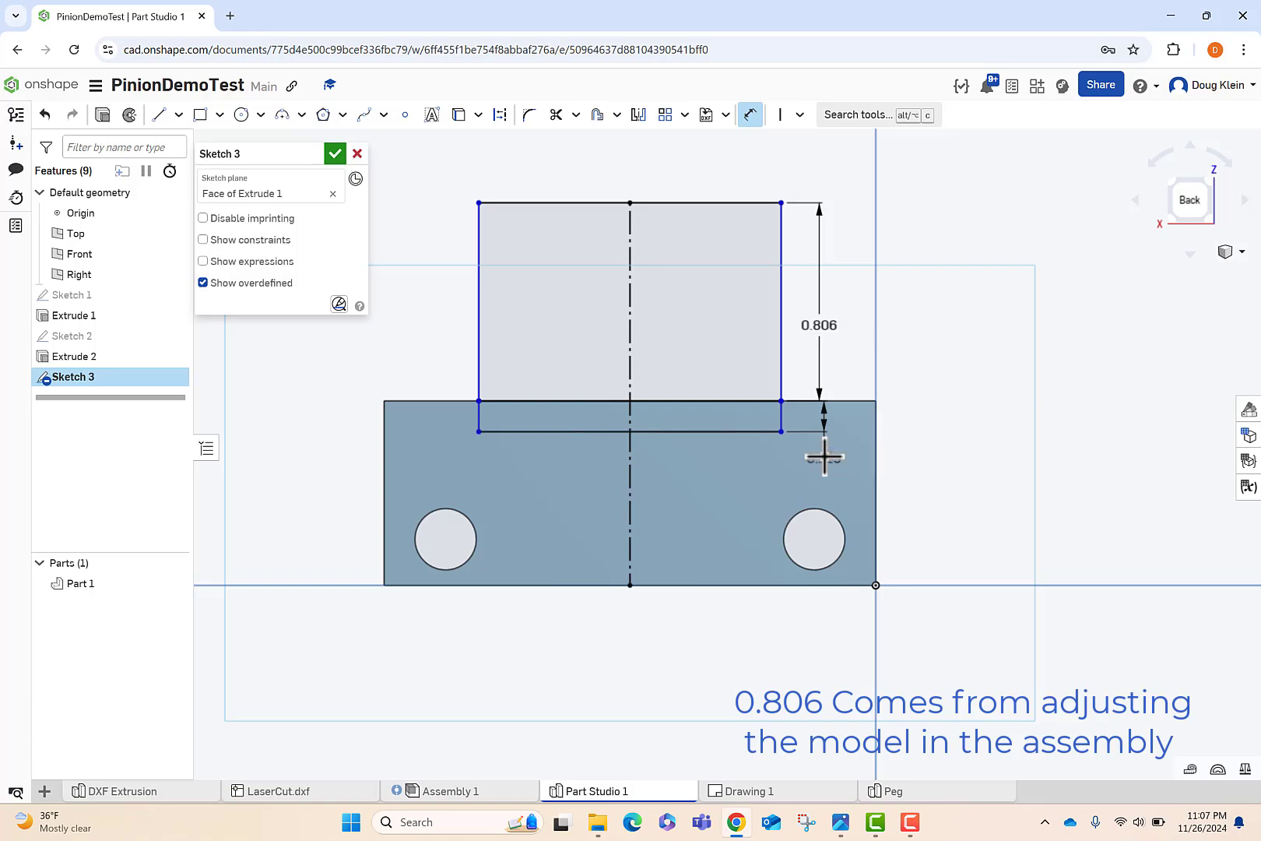
pyautogui.click(670, 204)
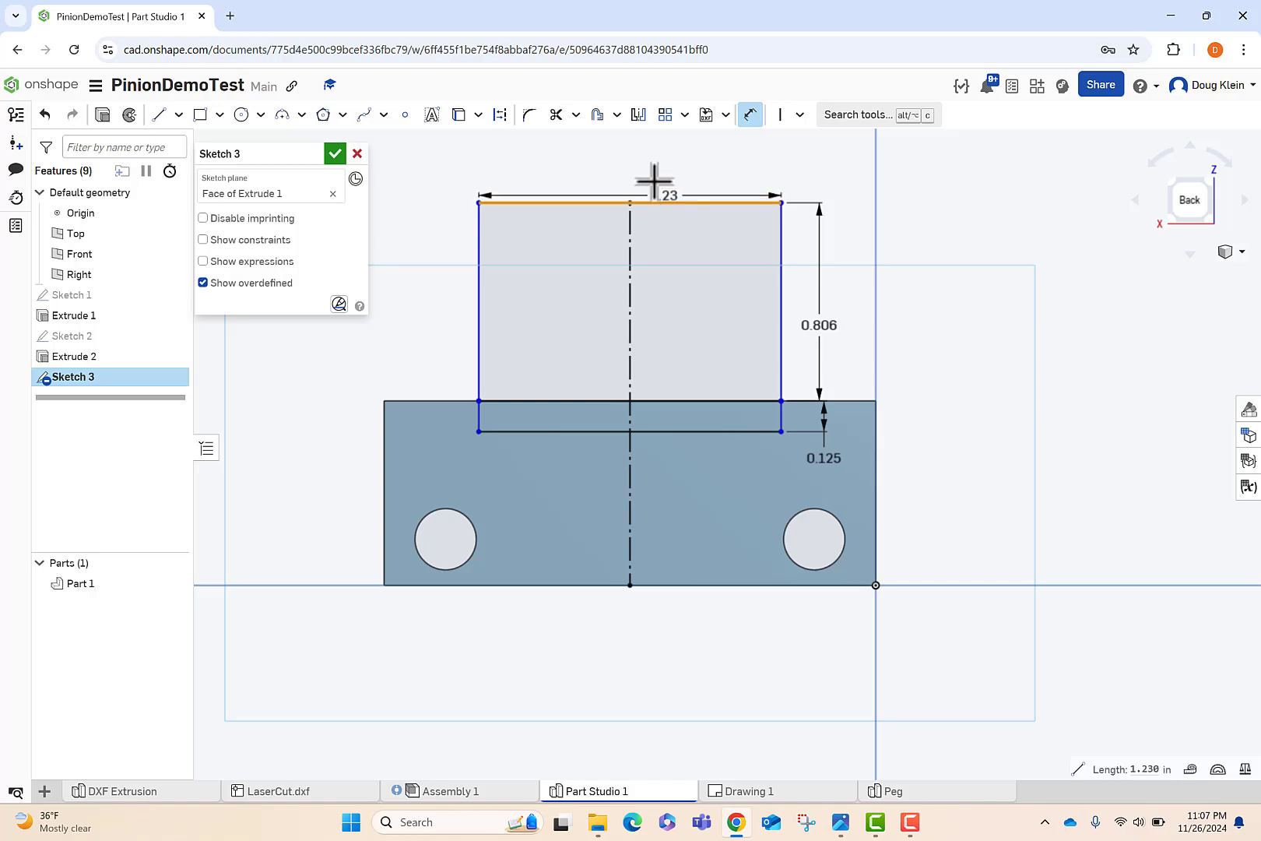
pyautogui.click(642, 165)
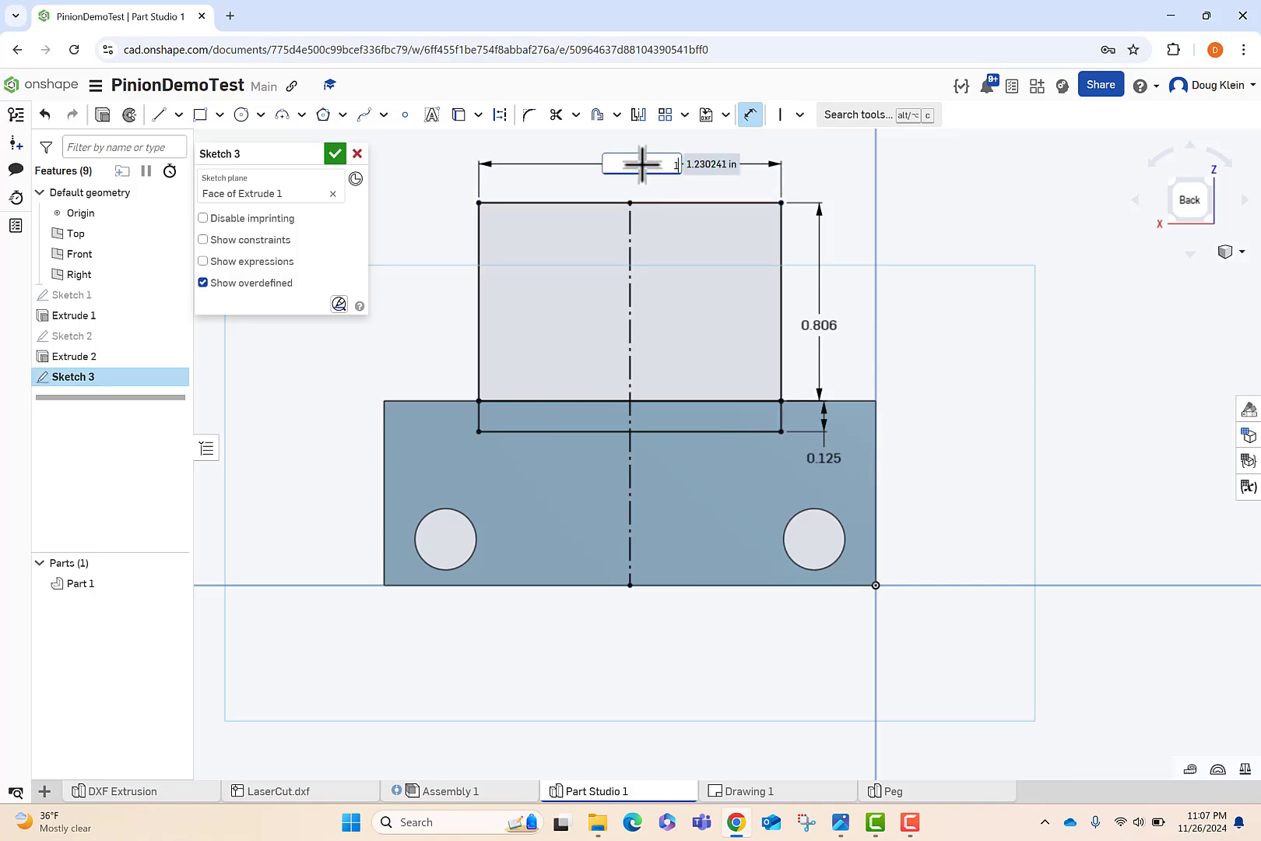
pyautogui.press('Return')
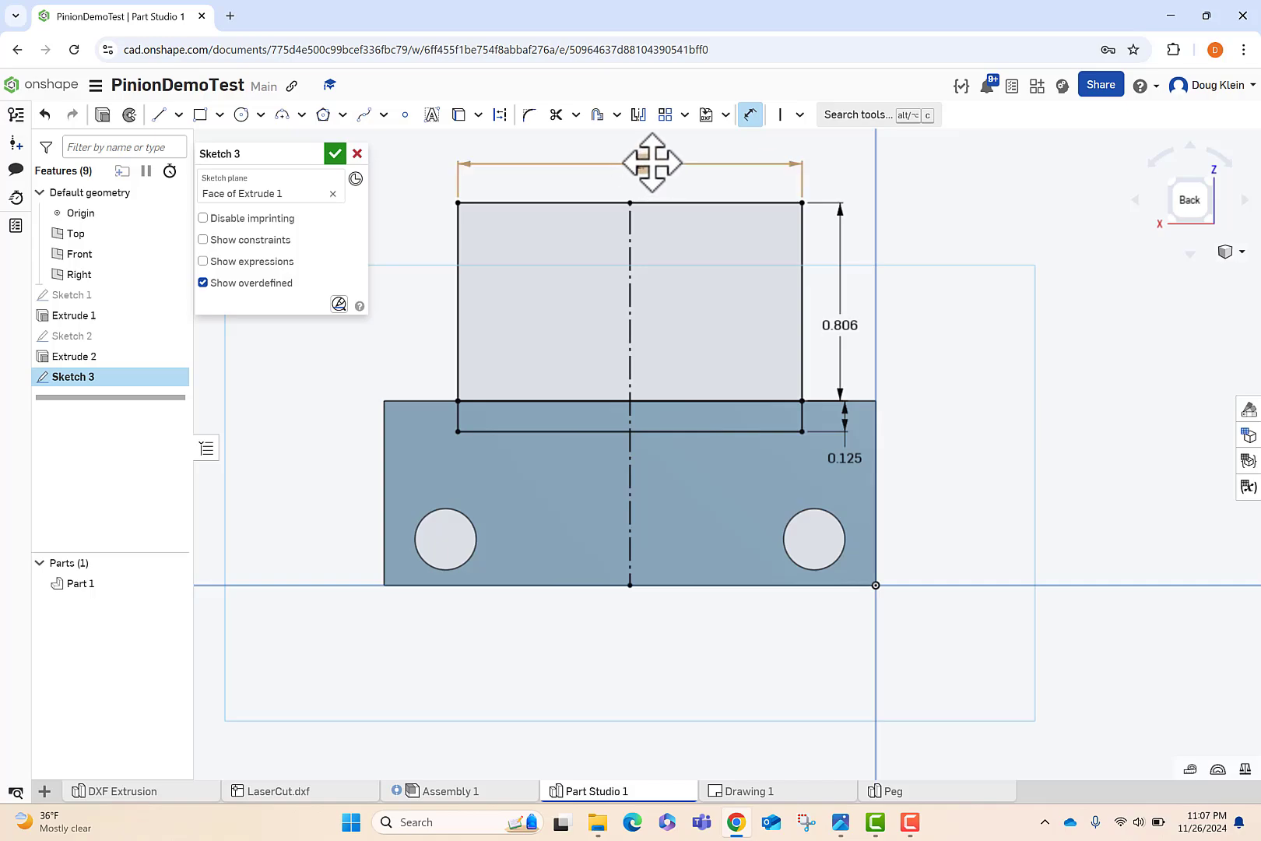
# - Extrude both sketched rectangles 0.375 in as an addition to the base block
pyautogui.click(102, 115)
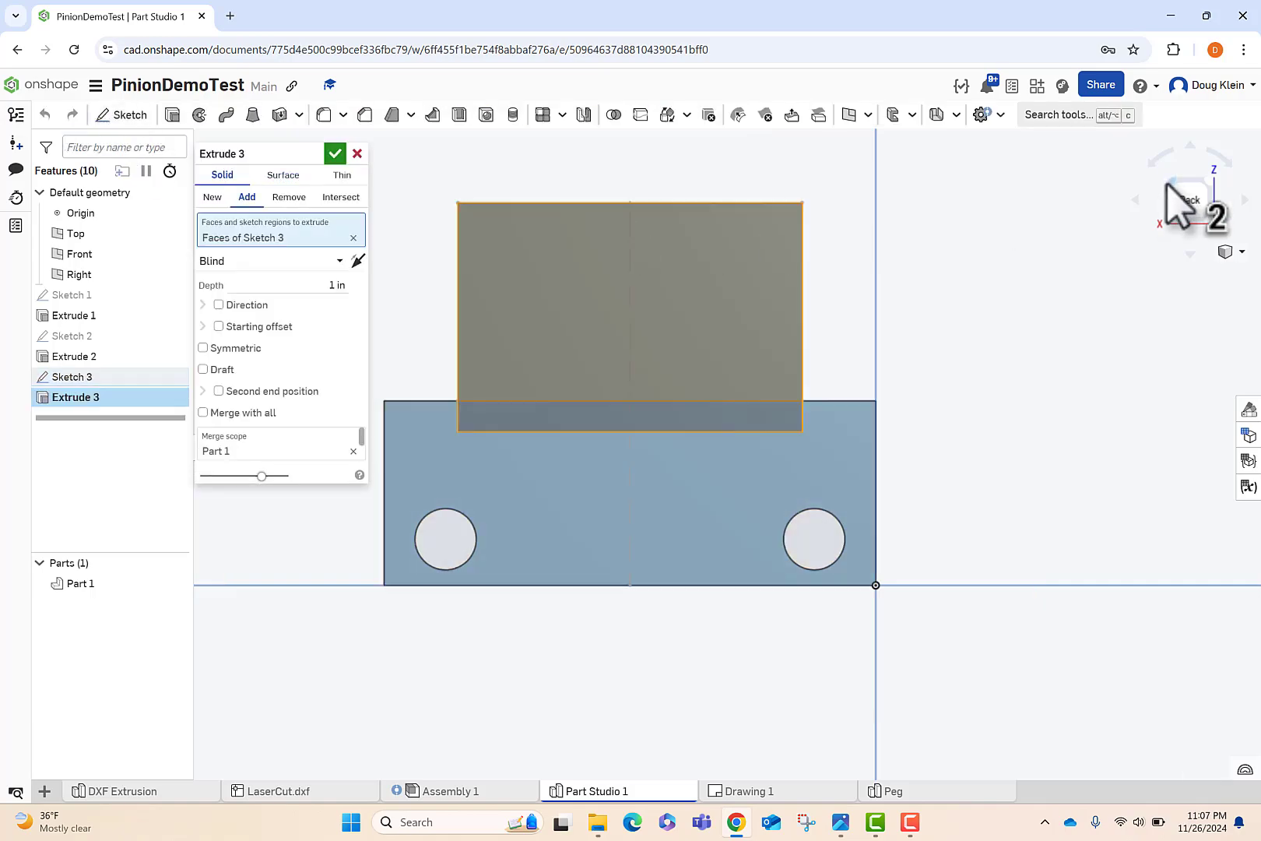
pyautogui.click(1168, 183)
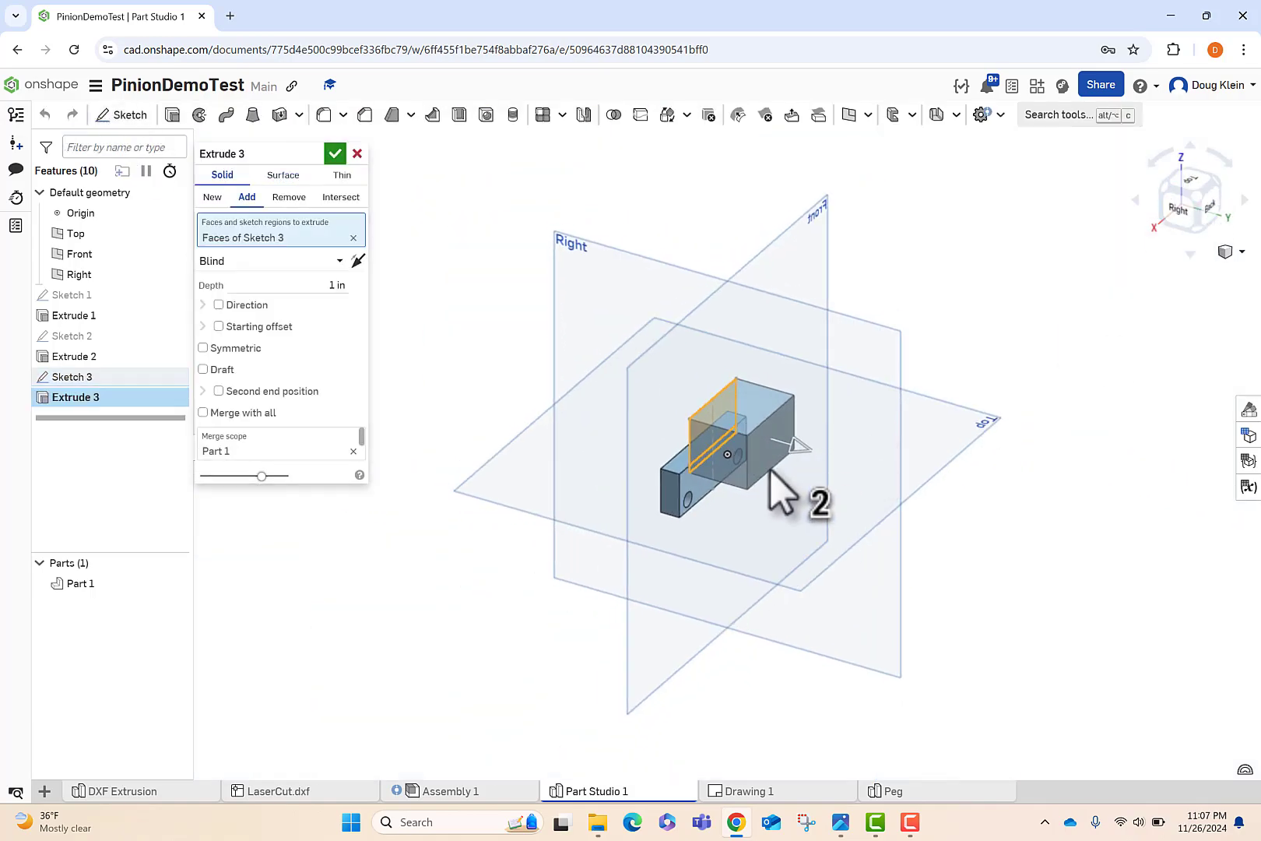
pyautogui.click(313, 284)
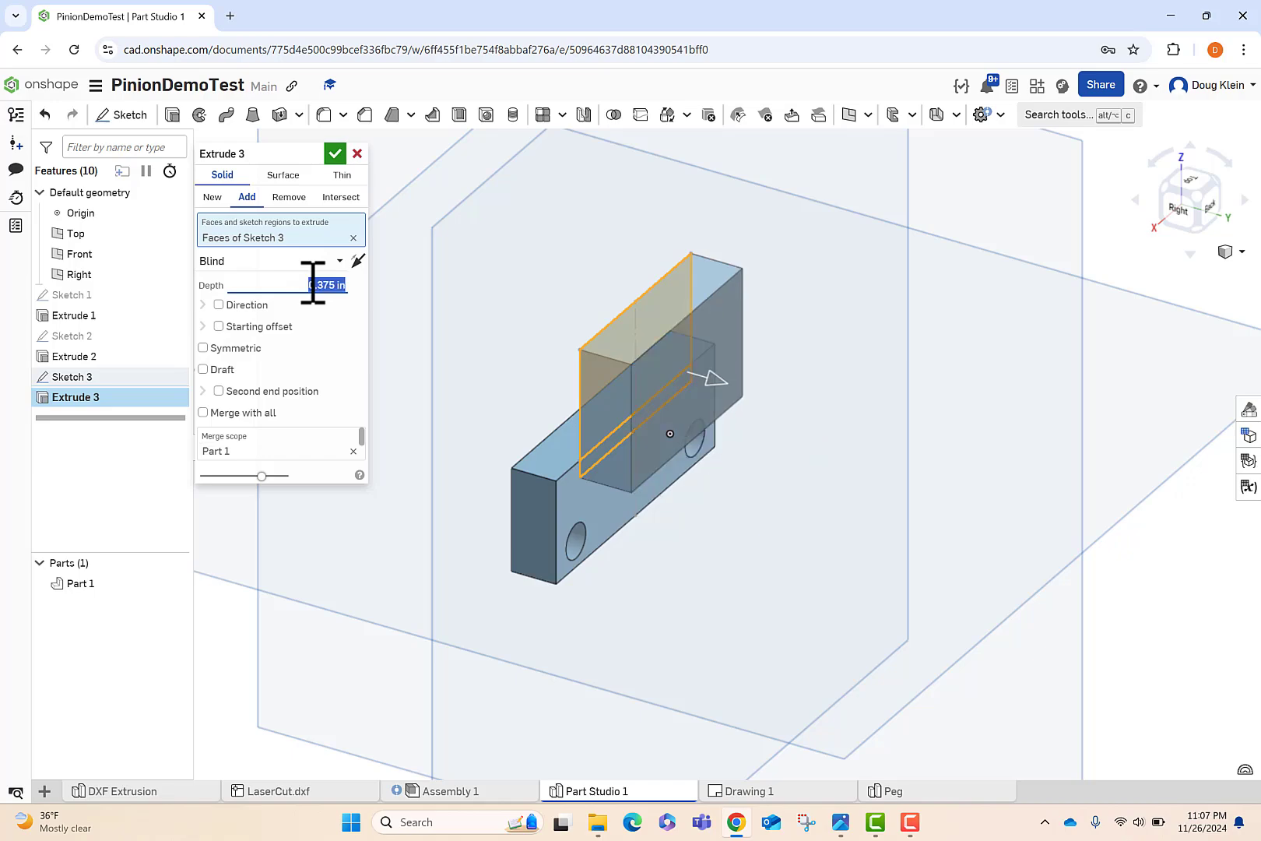
pyautogui.click(335, 154)
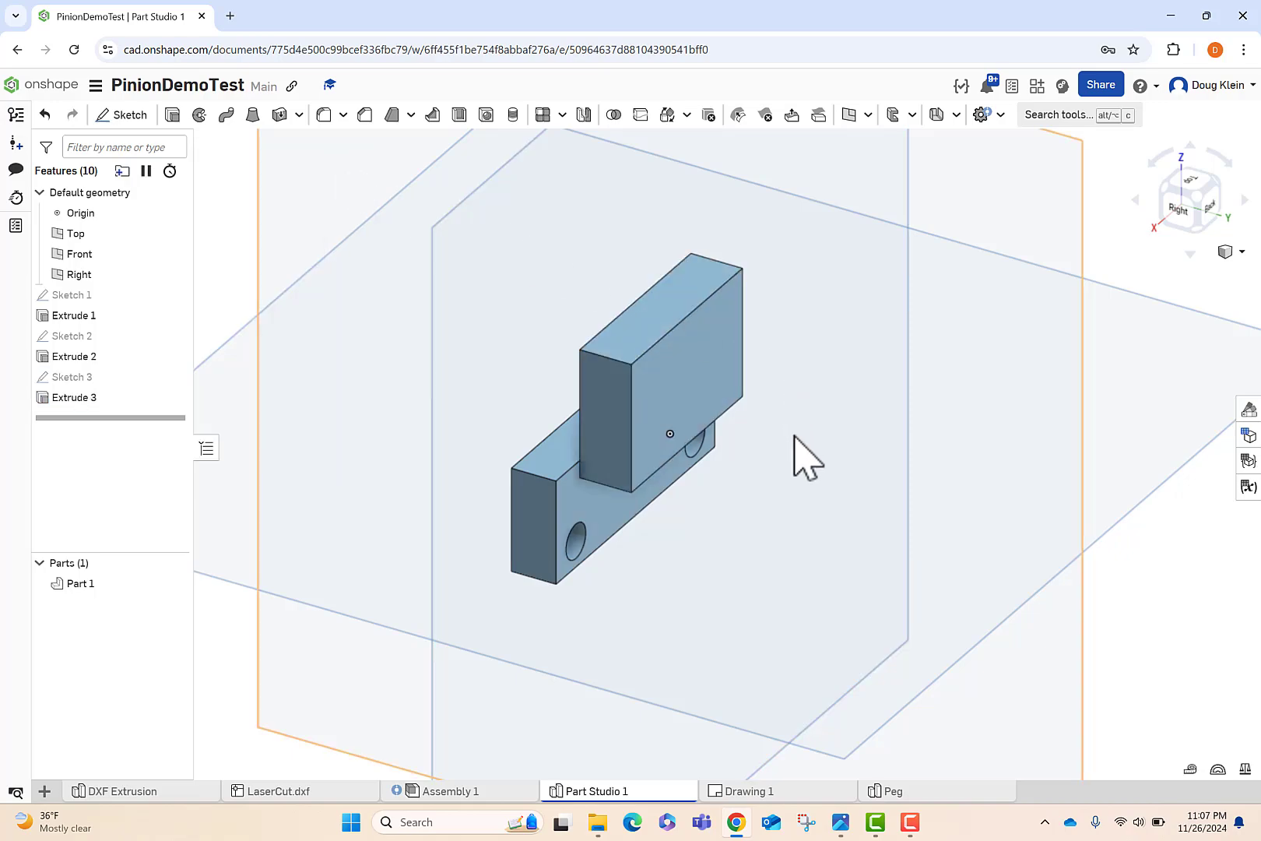
# - Start a sketch on the front face of the upper section and view it straight on
pyautogui.click(1168, 187)
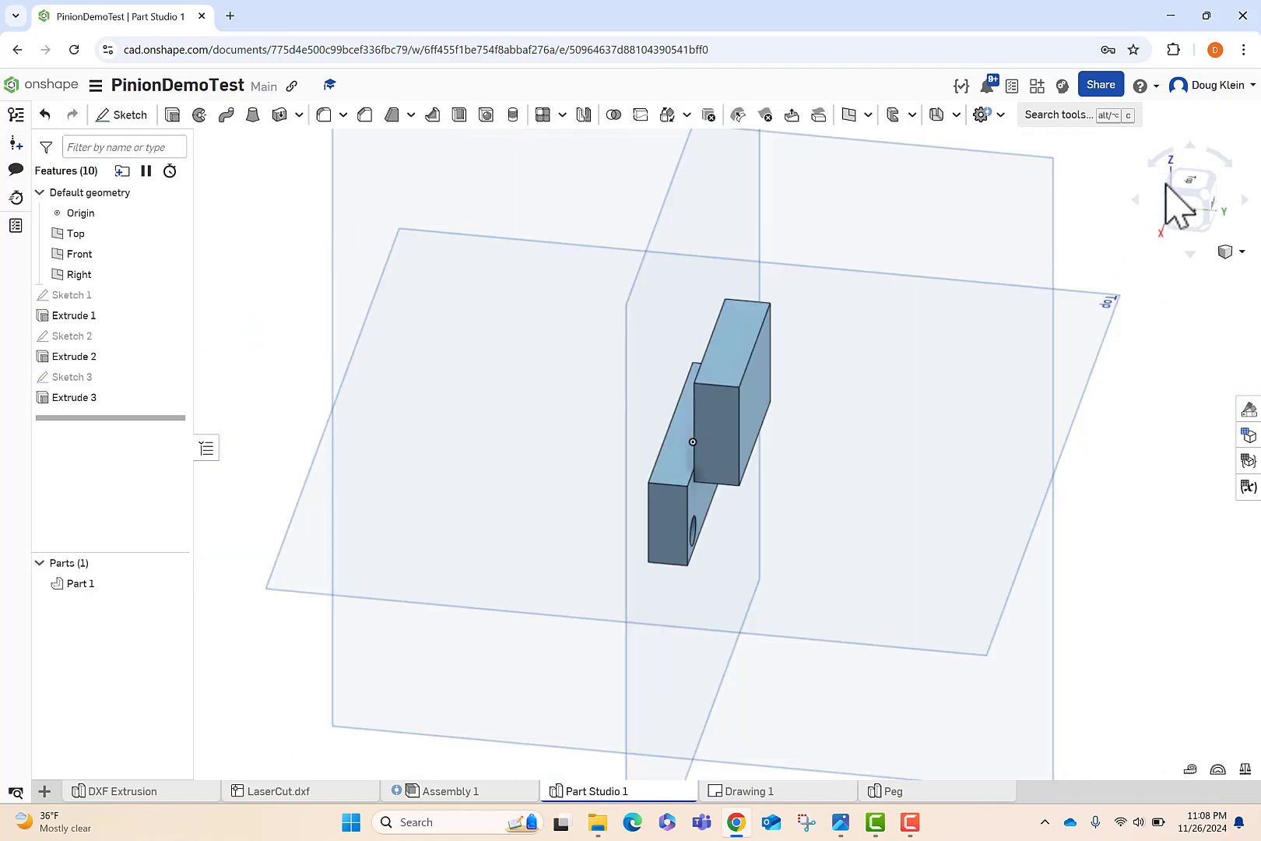
pyautogui.scroll(5, 912, 424)
pyautogui.scroll(3, 912, 425)
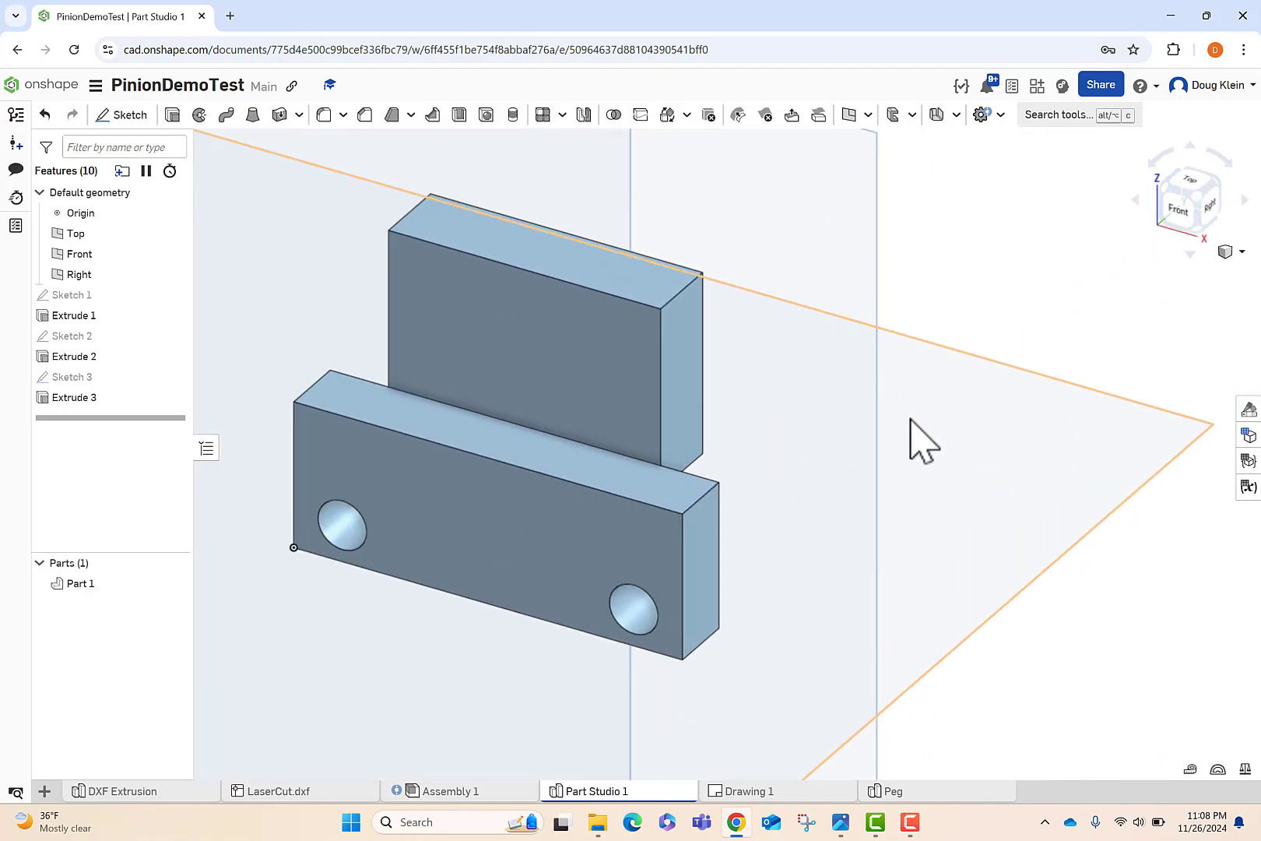
pyautogui.scroll(-3, 912, 425)
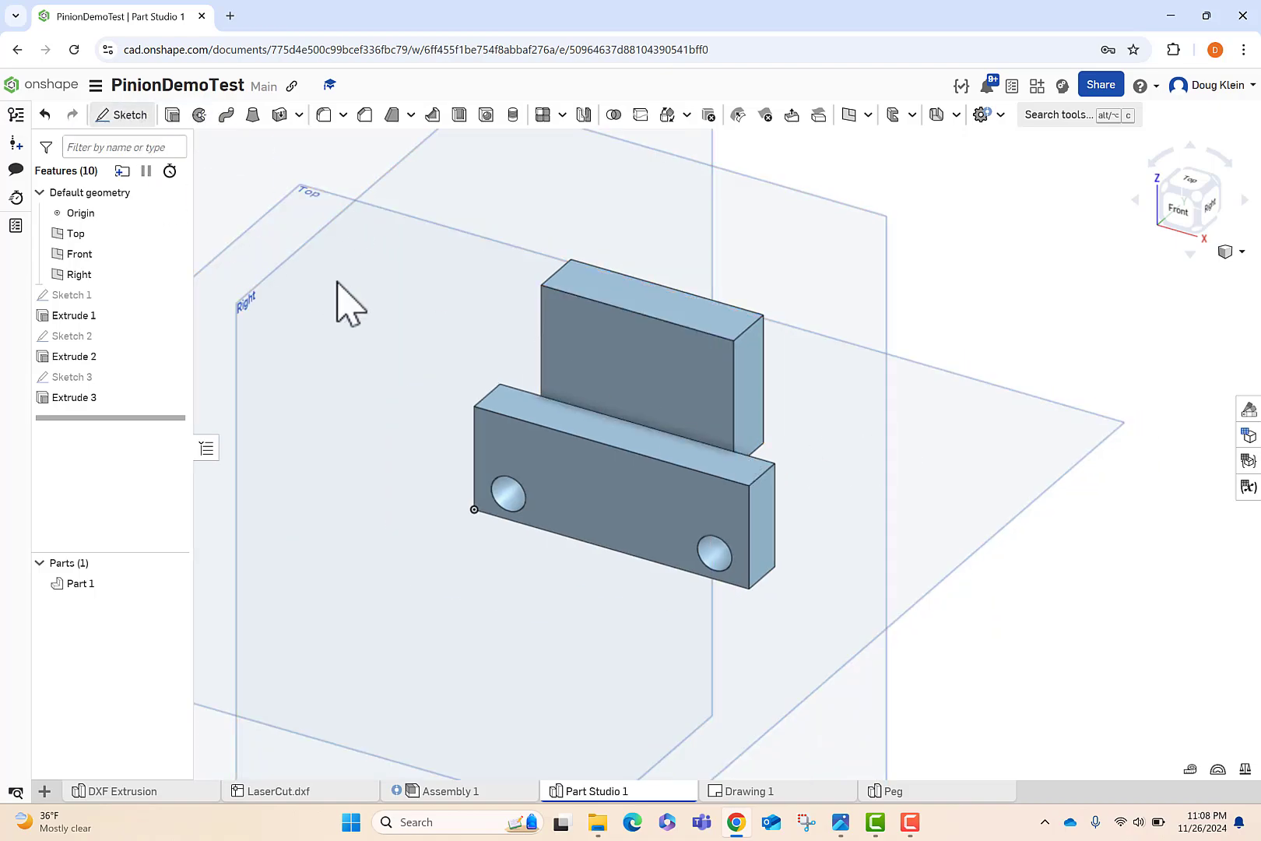
pyautogui.hotkey('shift', 's')
pyautogui.click(627, 374)
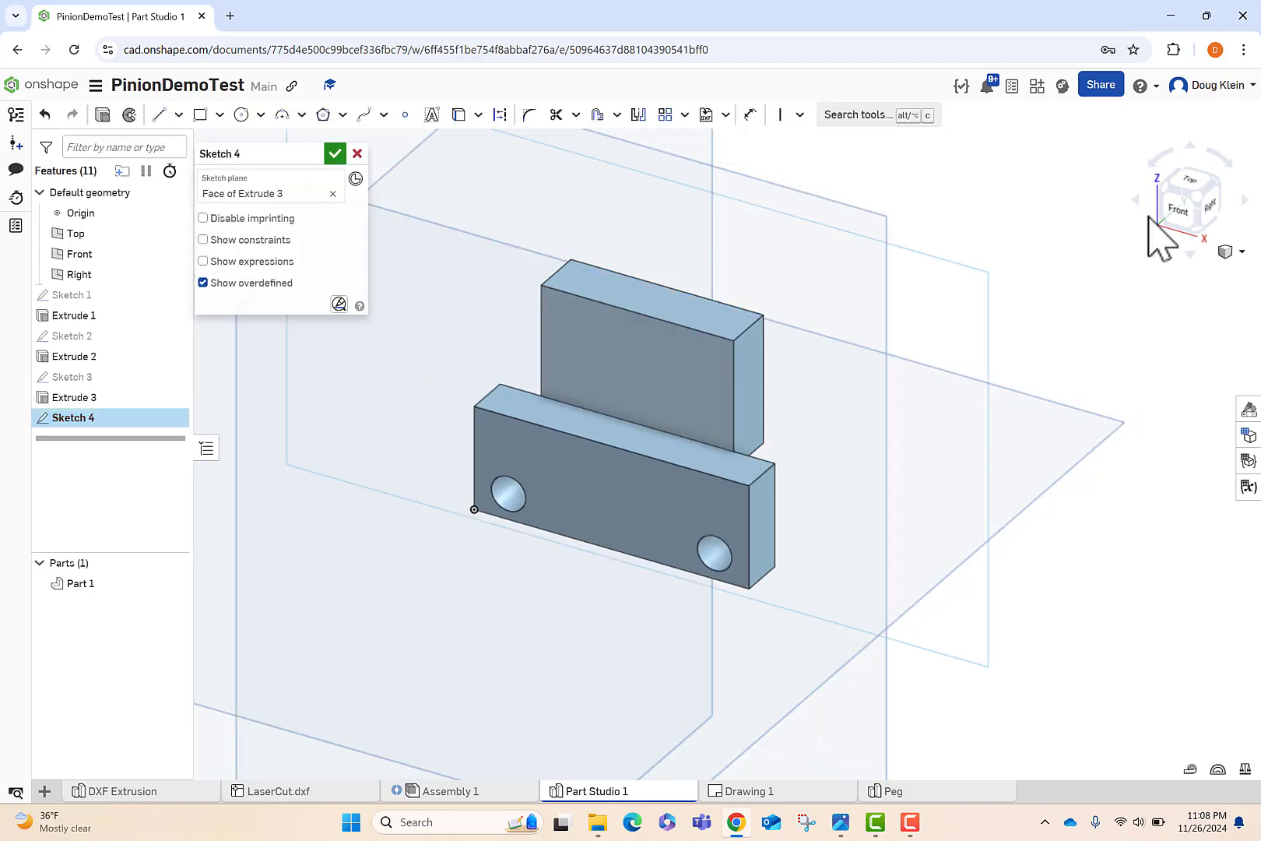
pyautogui.click(1191, 216)
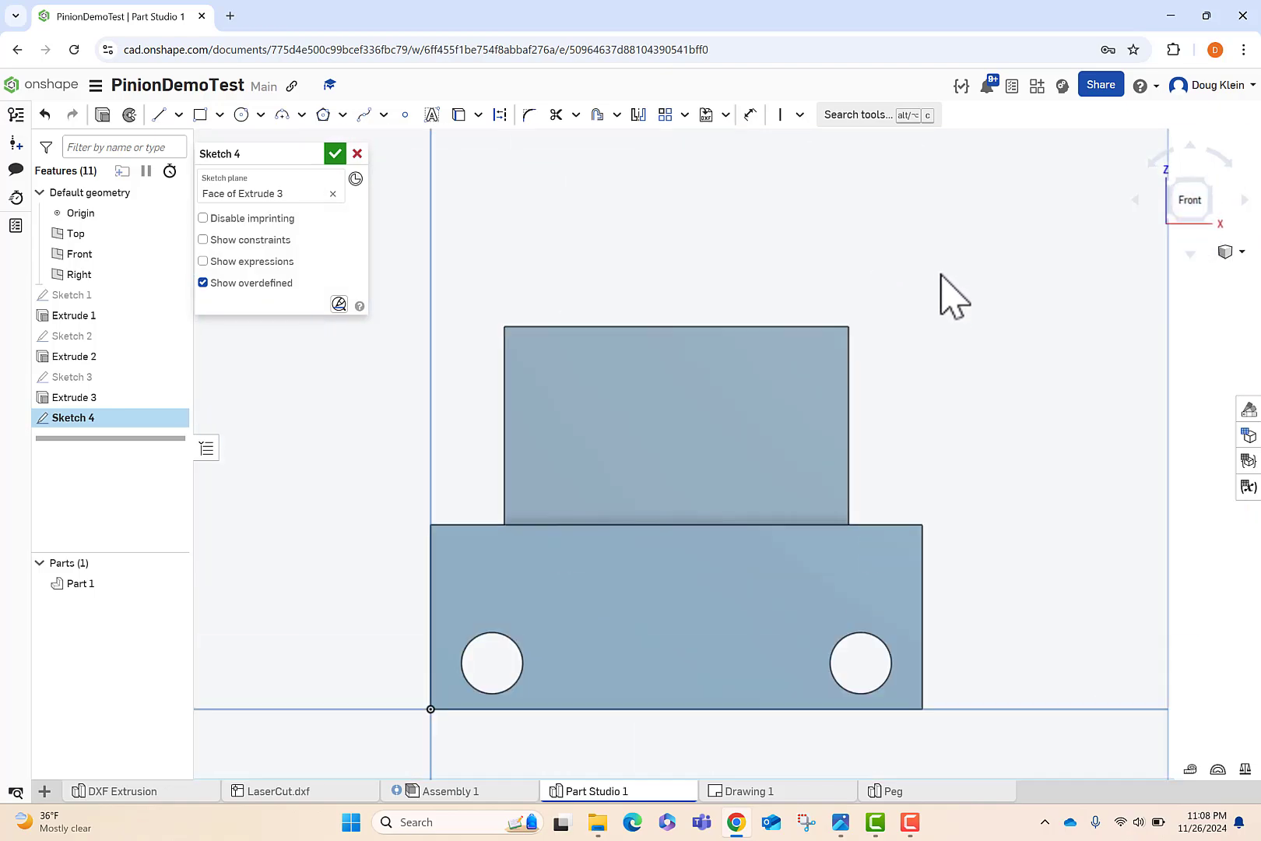
# - Sketch a rectangle about 1.02 by 0.48 in inside the upper face and dimension its top edge 0.1 in below the face's top edge
pyautogui.click(200, 115)
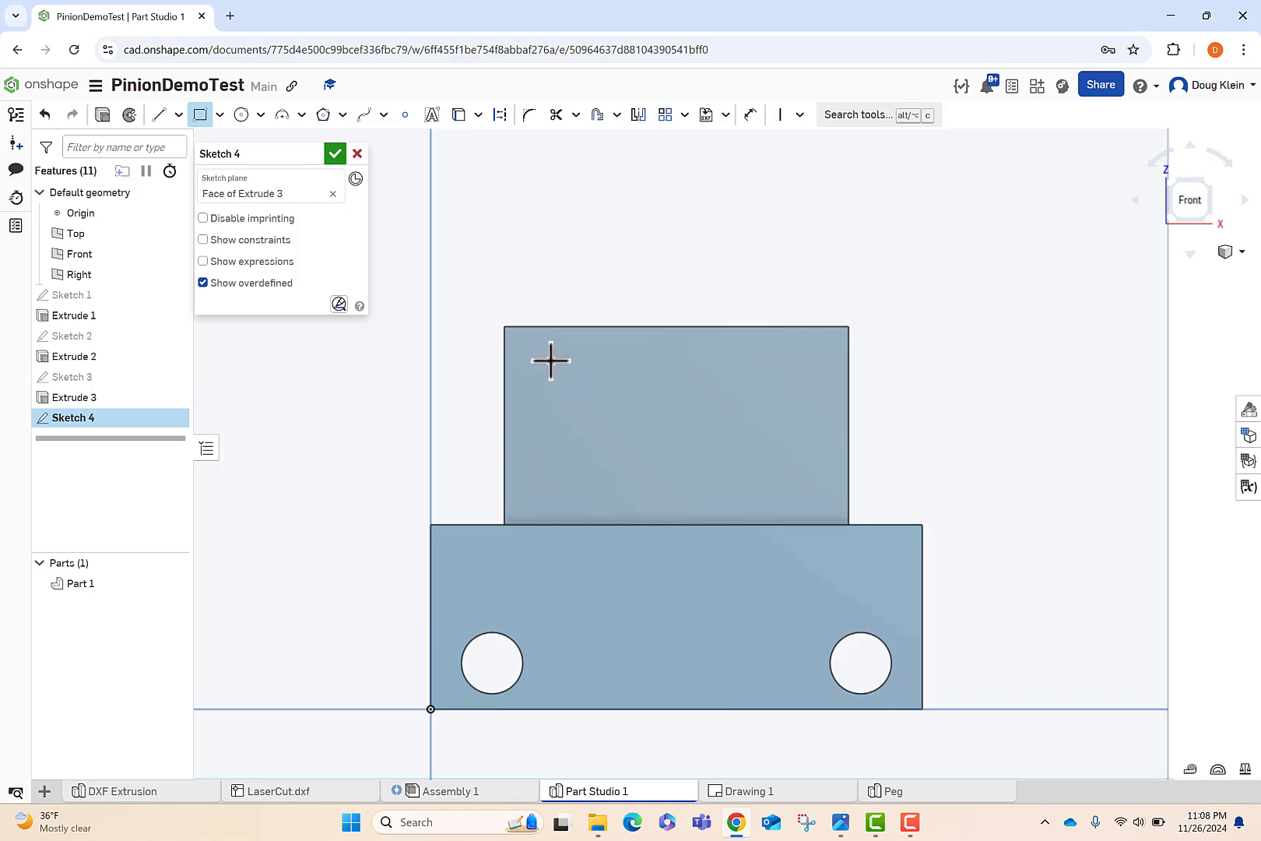
pyautogui.moveTo(618, 421); pyautogui.dragTo(803, 478)
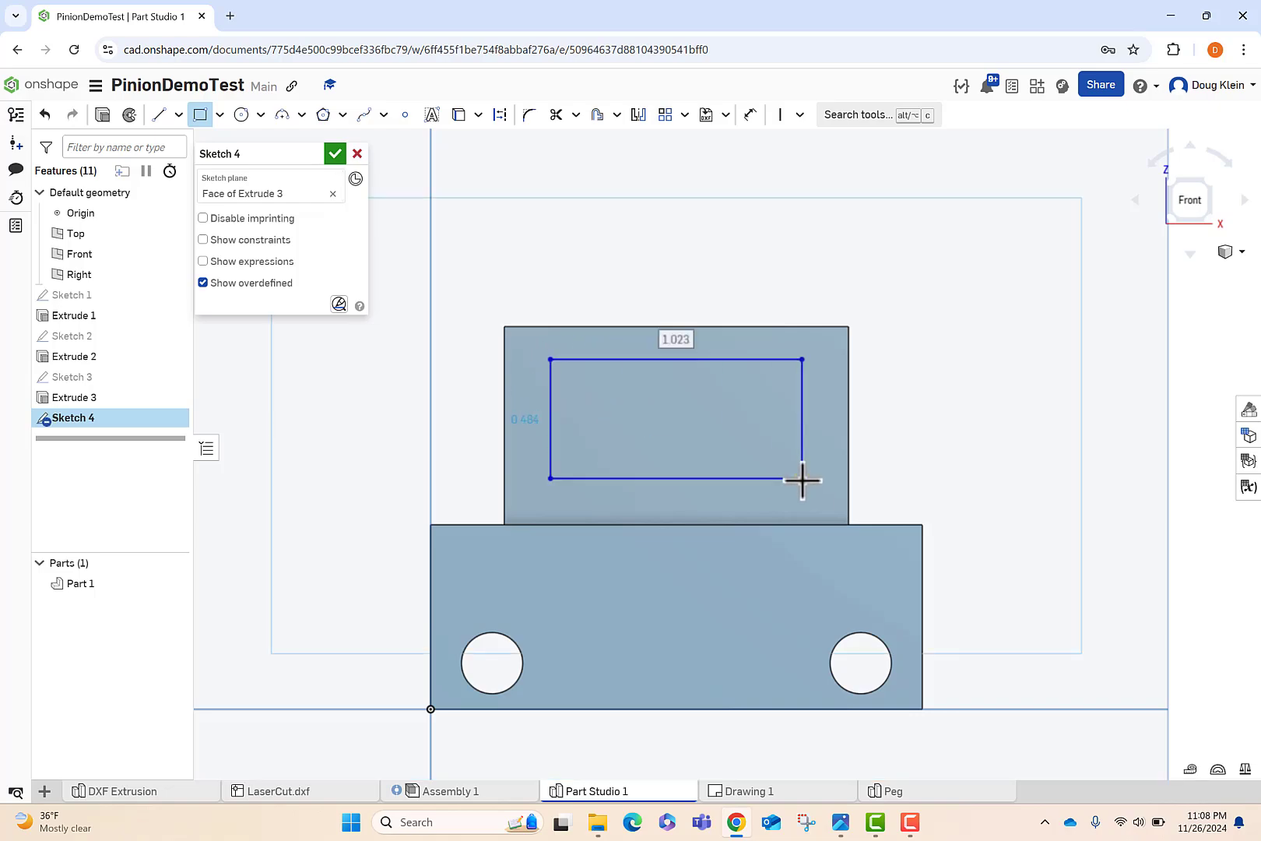
pyautogui.click(750, 114)
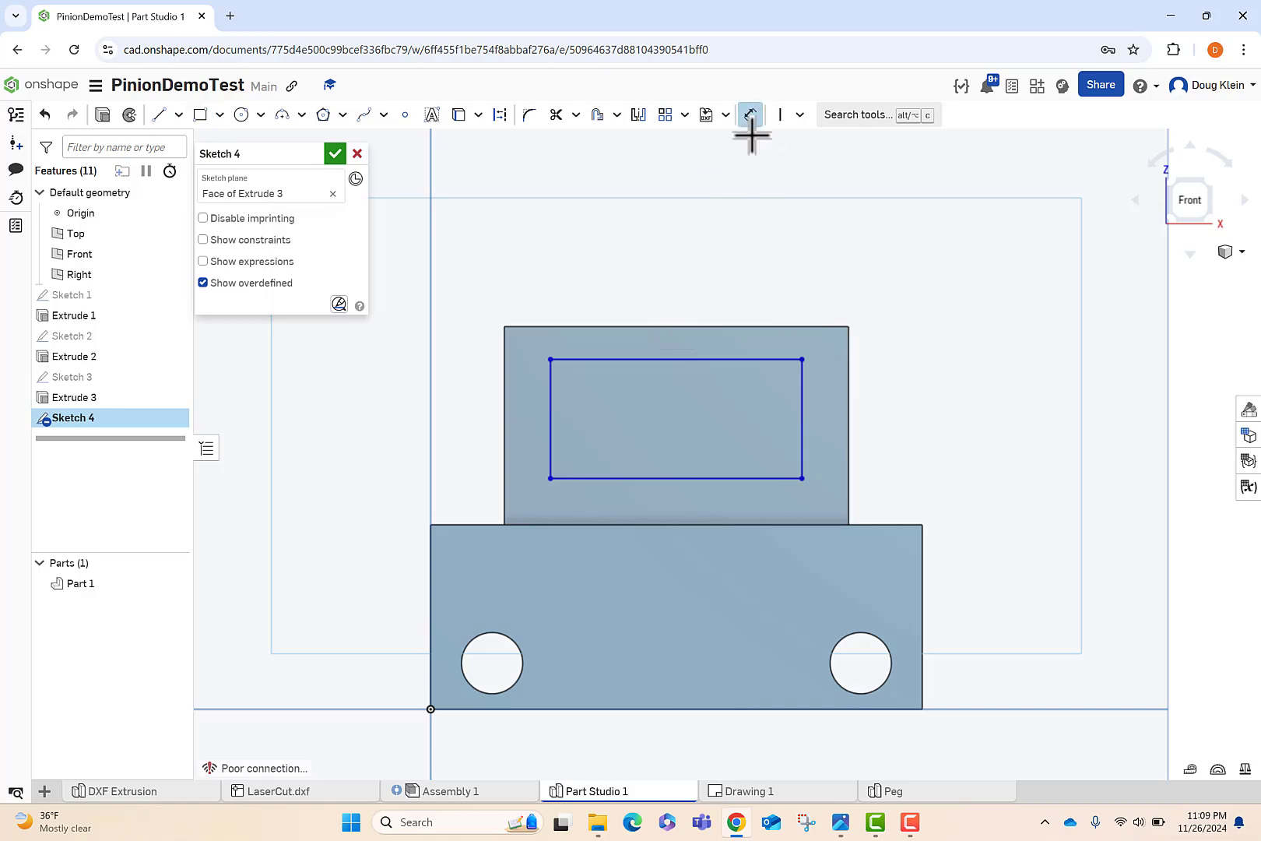
pyautogui.click(730, 358)
pyautogui.click(732, 327)
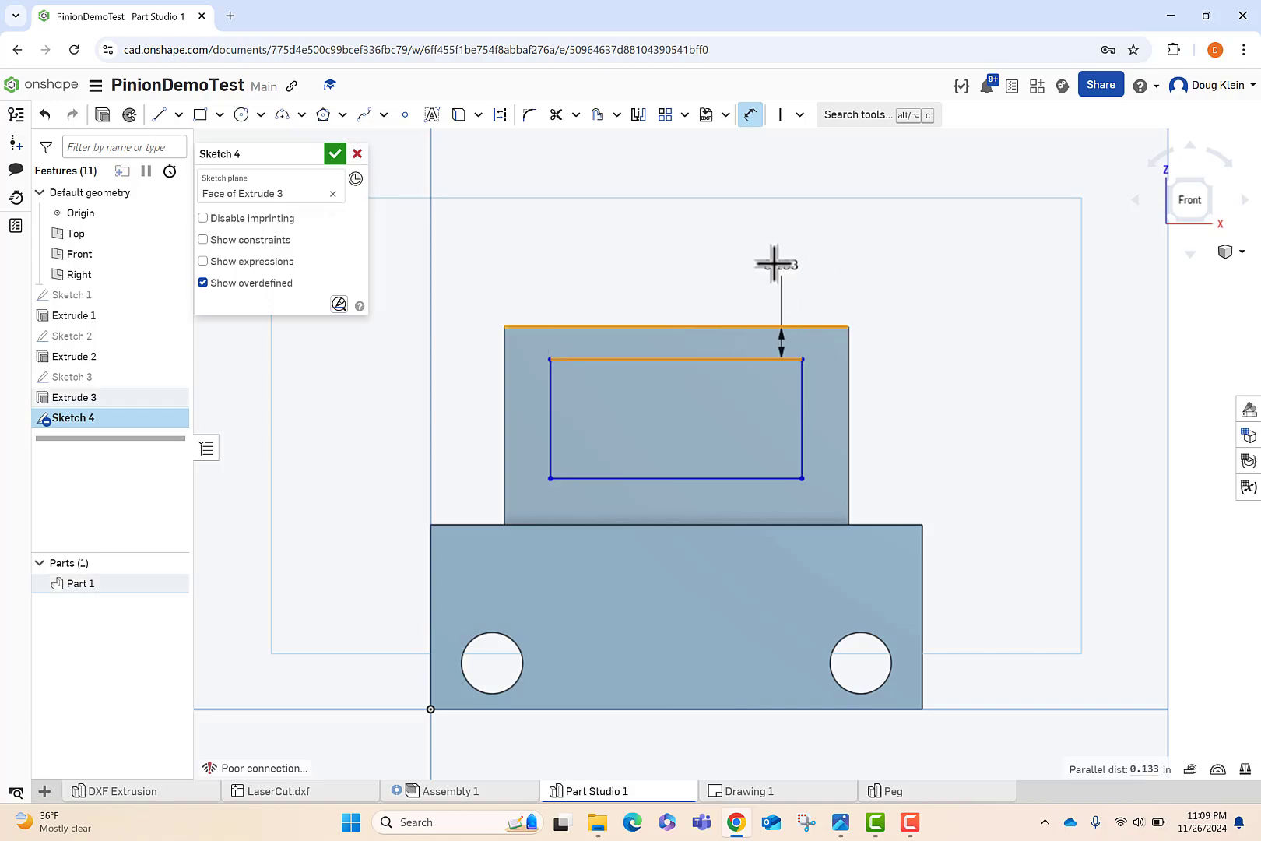
pyautogui.click(726, 267)
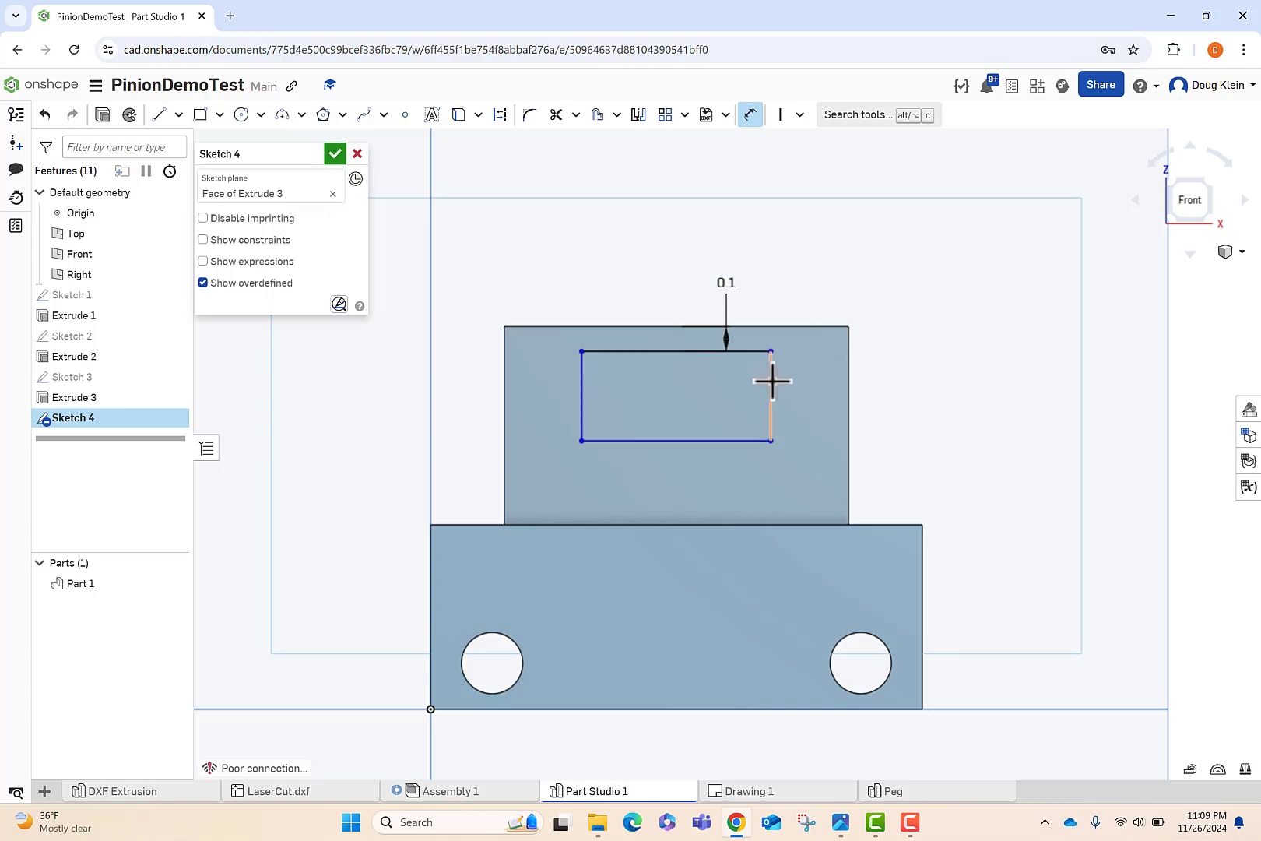
# - Dimension the inner rectangle 0.5 in high and 1 in wide
pyautogui.click(767, 393)
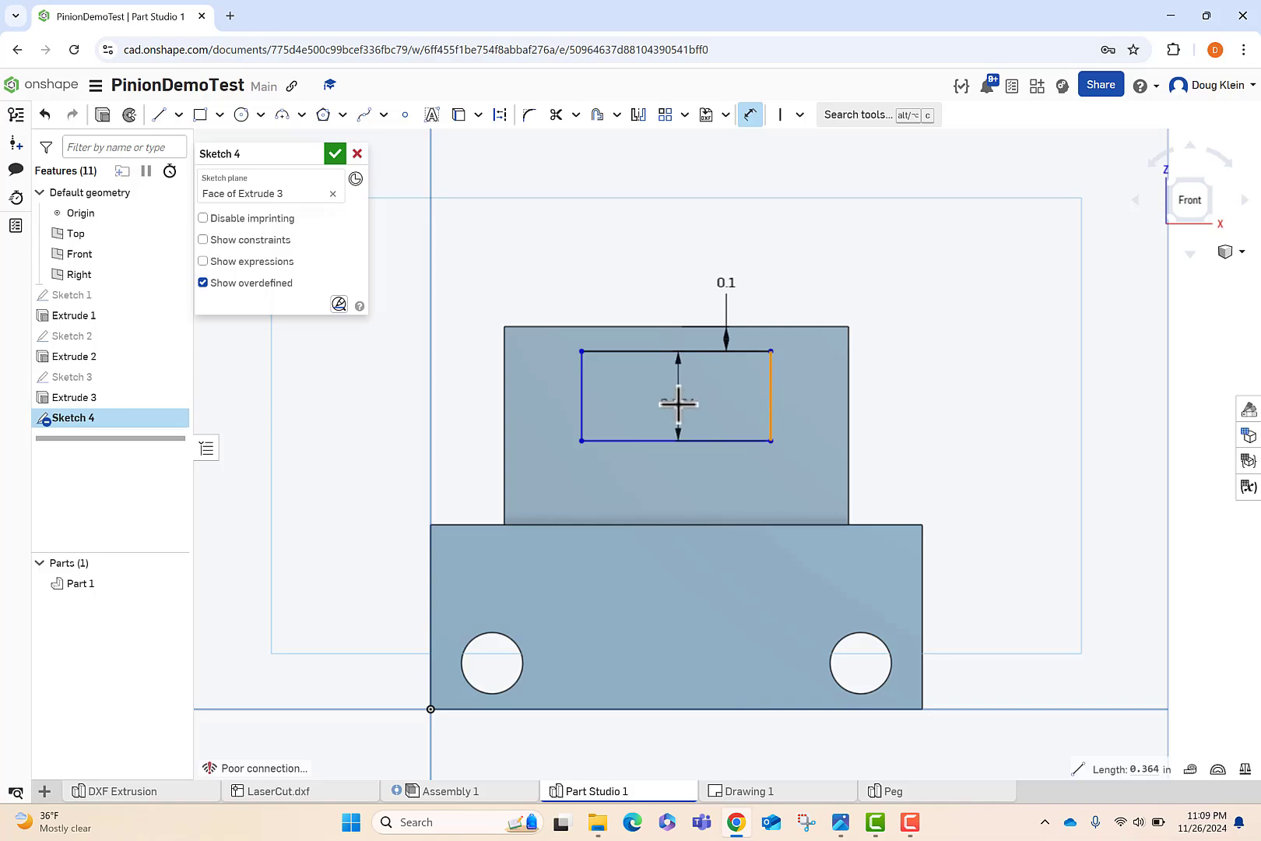
pyautogui.click(677, 403)
pyautogui.write('0.5')
pyautogui.press('Return')
pyautogui.click(702, 352)
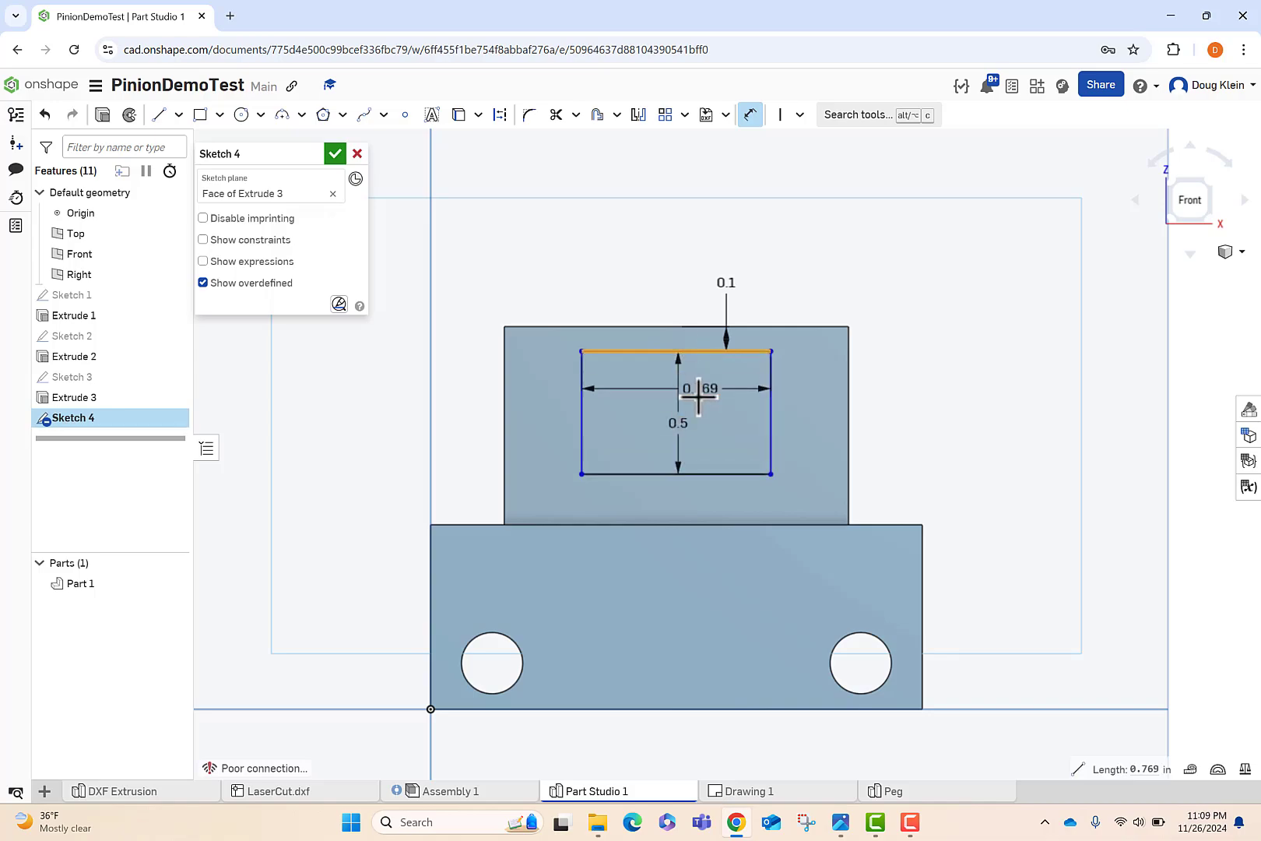
pyautogui.click(703, 402)
pyautogui.write('1')
pyautogui.press('Return')
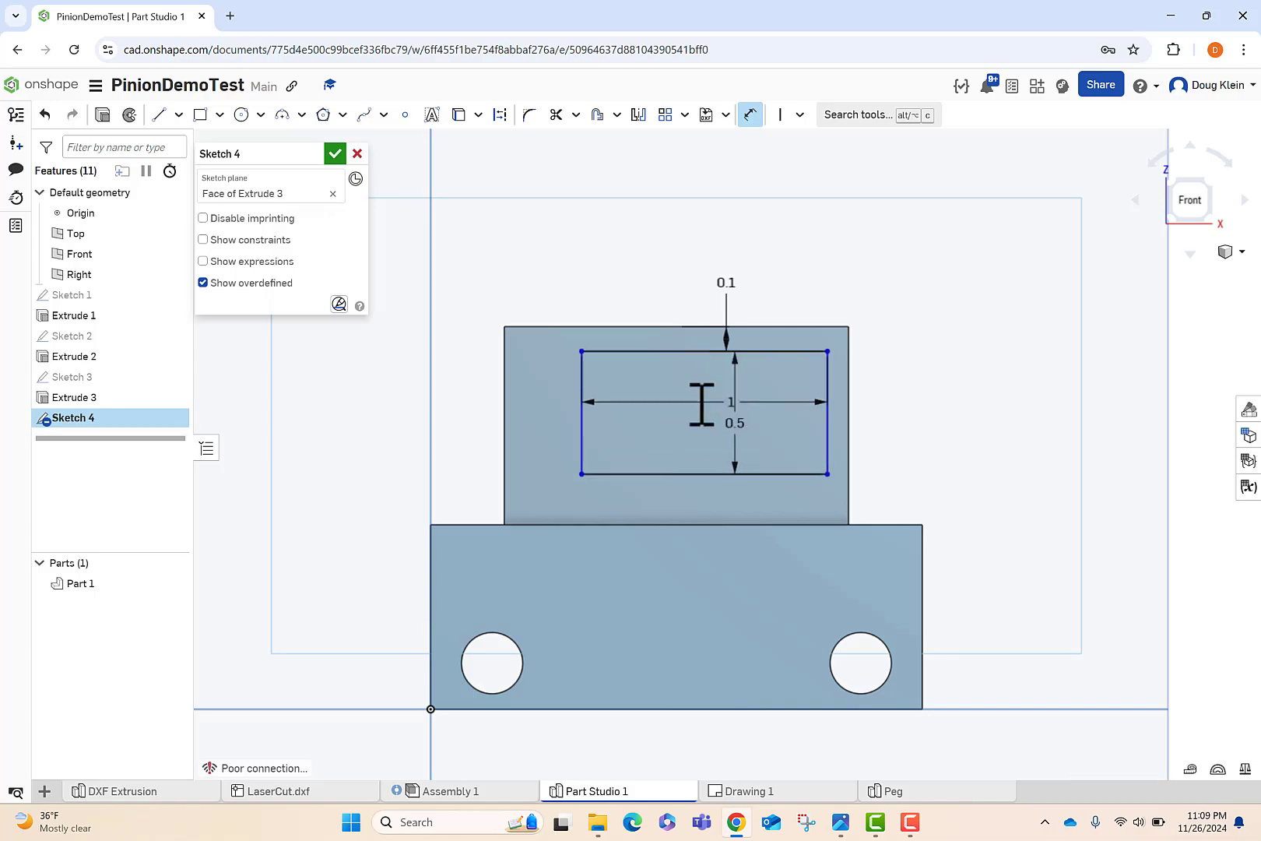
# - Dimension the inner rectangle's right edge 0.2 in from the upper section's right edge
pyautogui.click(828, 389)
pyautogui.click(849, 342)
pyautogui.click(889, 292)
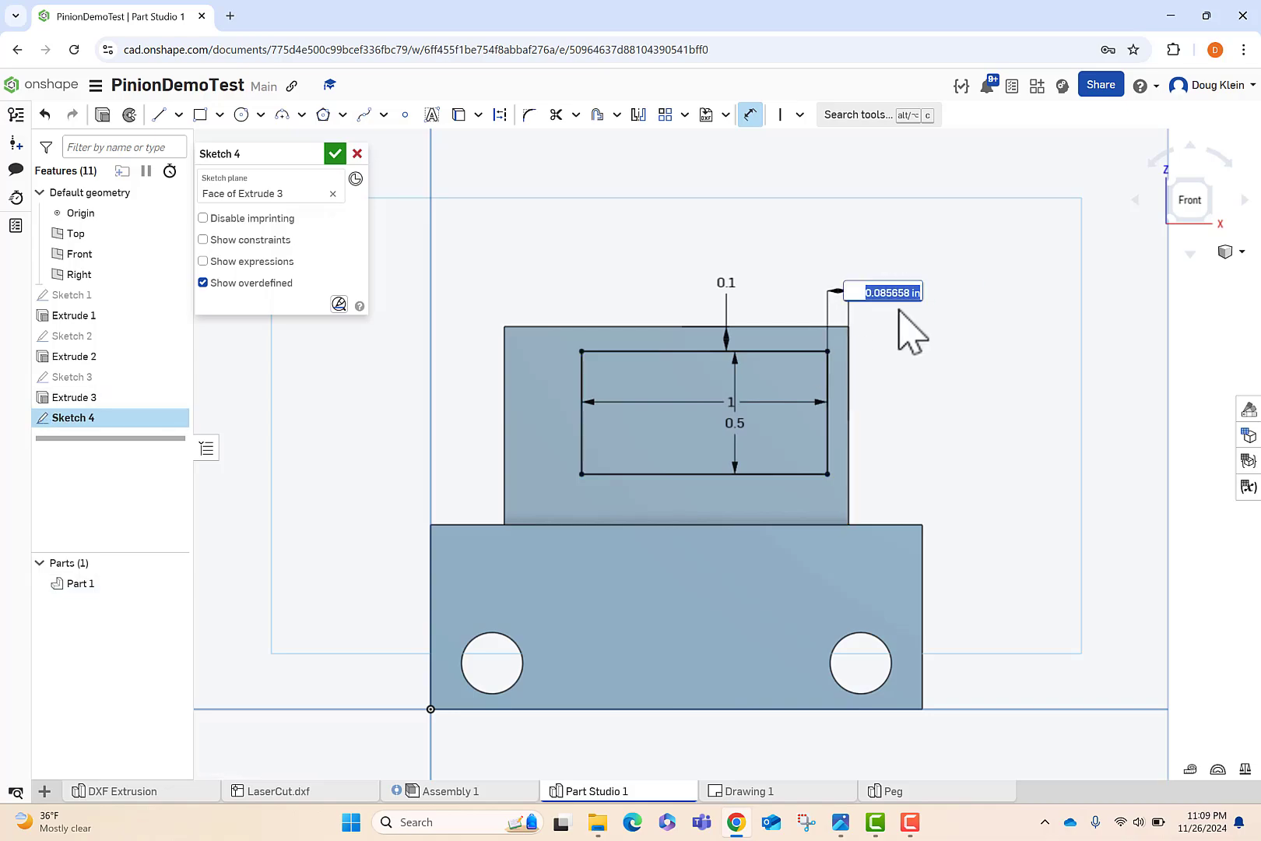
pyautogui.write('0.2')
pyautogui.press('Return')
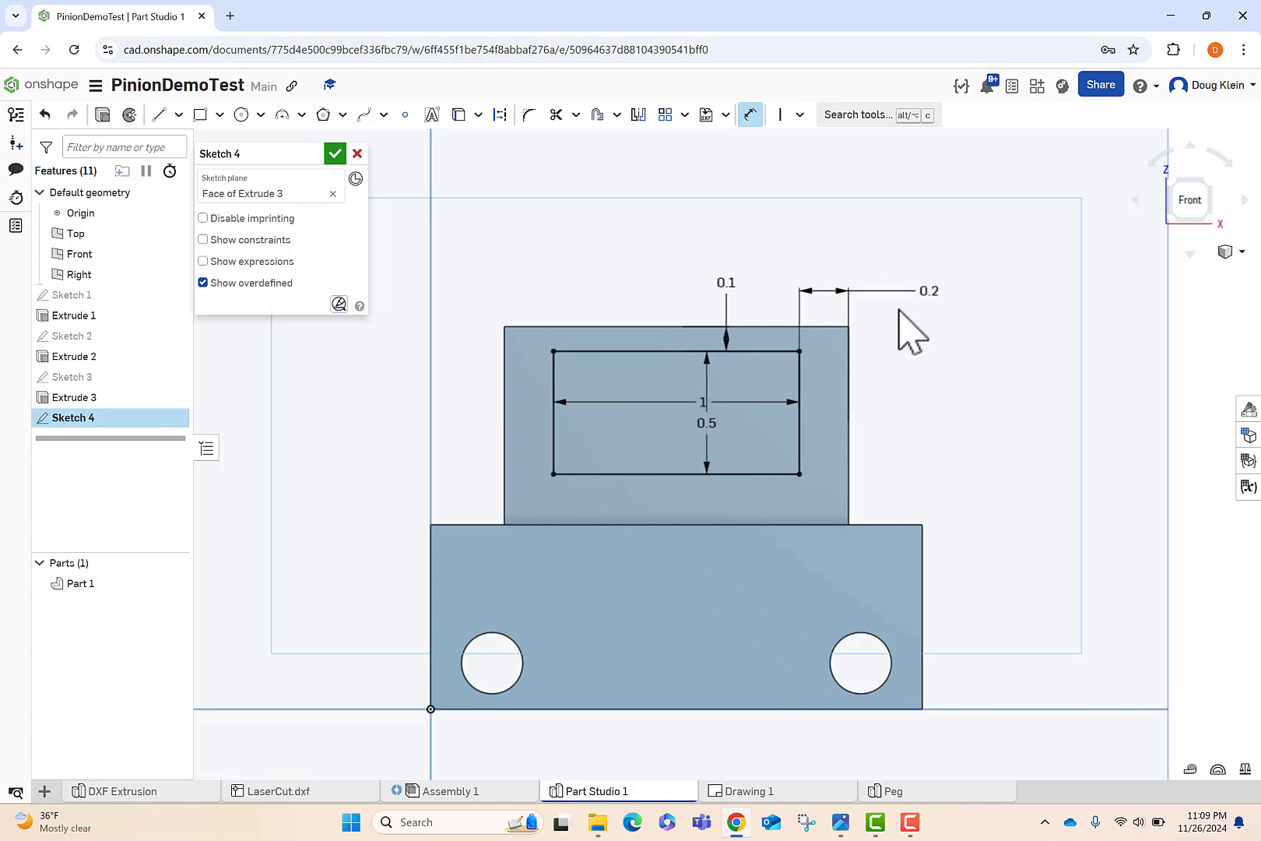
# - Cut the inner rectangle out of the upper section with a Remove extrude set to Through all
pyautogui.click(114, 126)
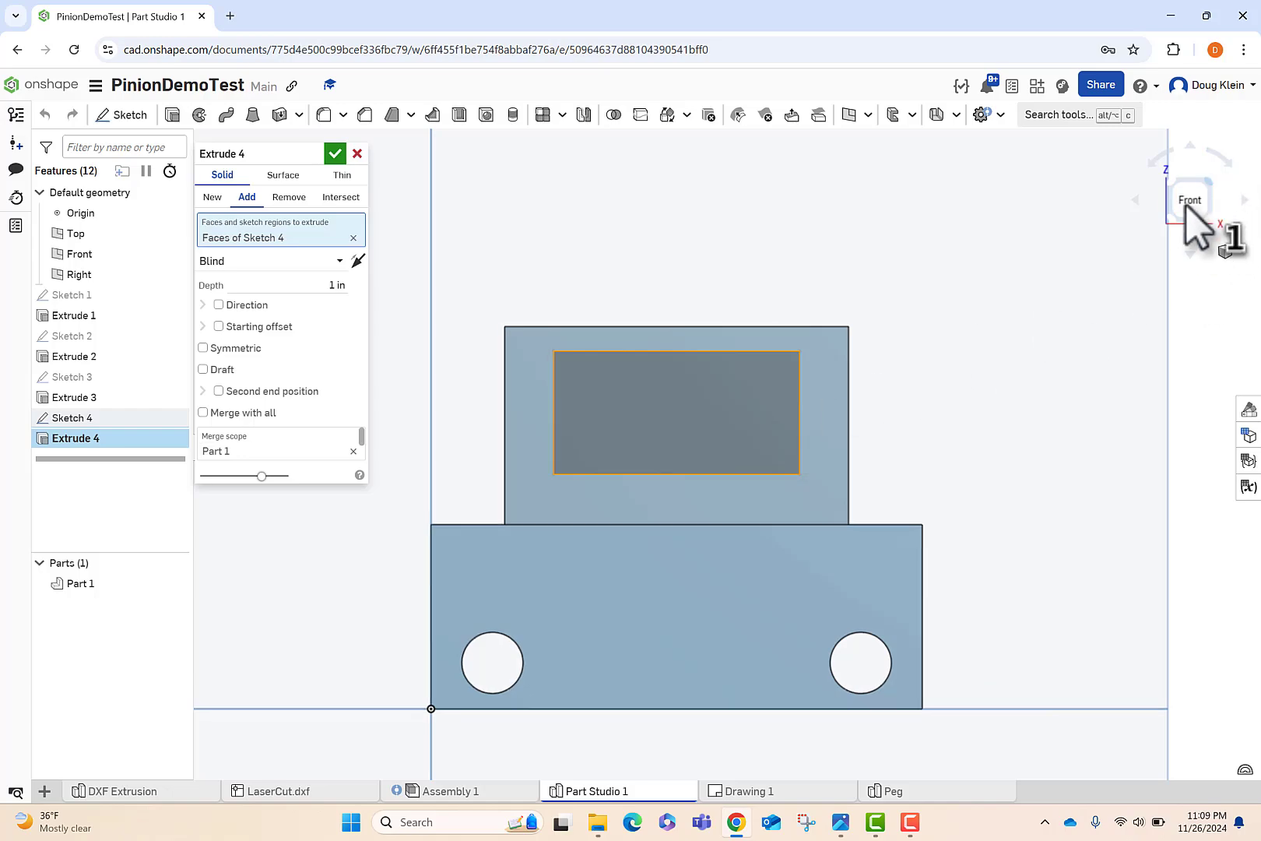
pyautogui.click(1208, 183)
pyautogui.scroll(5, 841, 394)
pyautogui.click(296, 198)
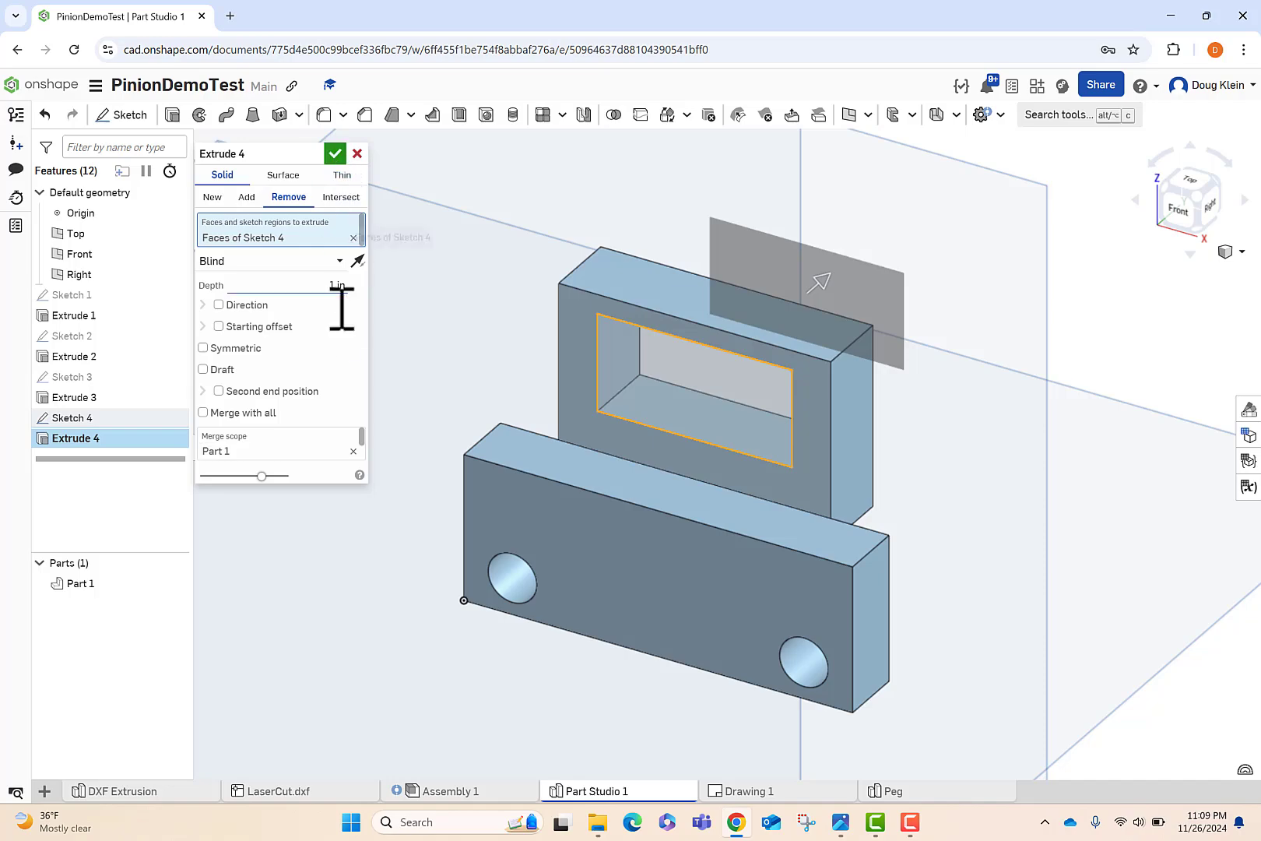
pyautogui.click(338, 263)
pyautogui.click(234, 389)
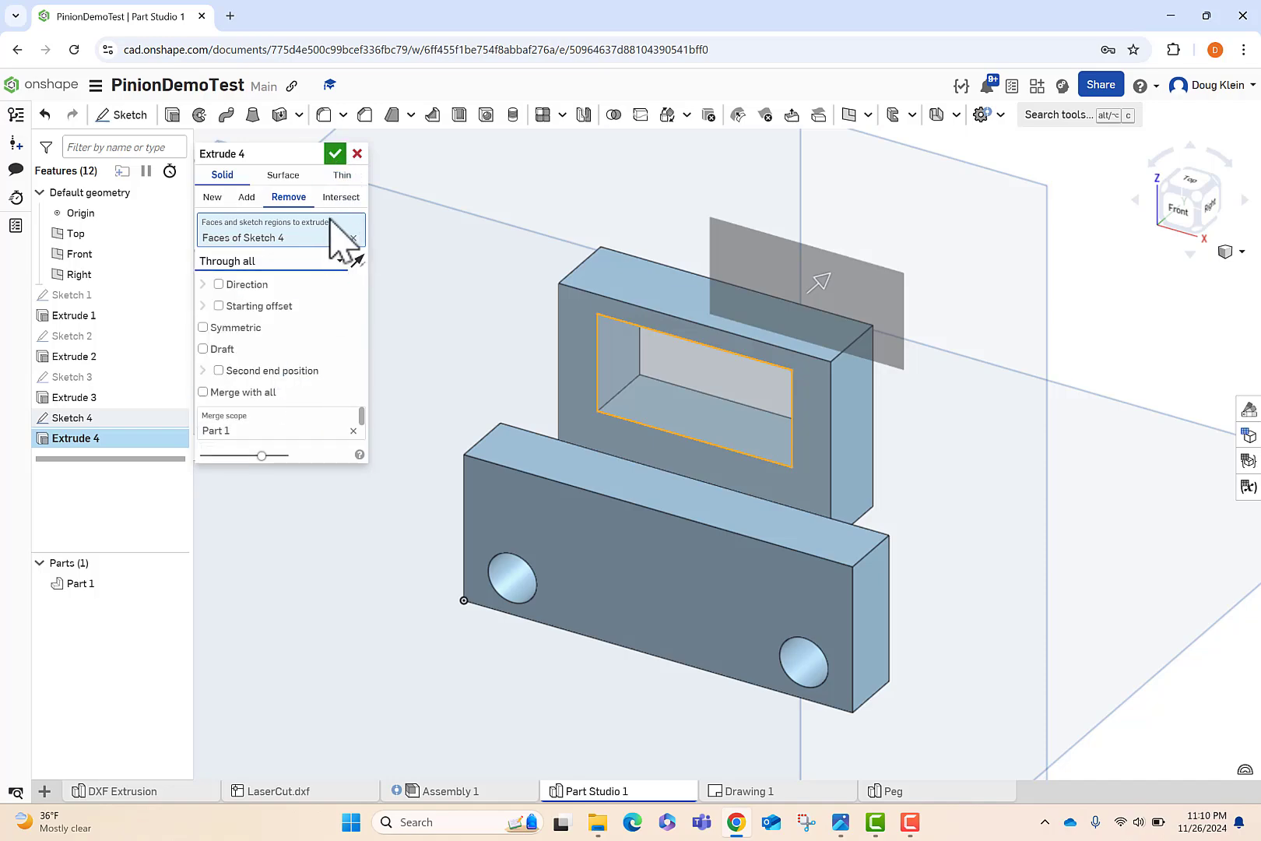
pyautogui.click(335, 154)
# - Start a sketch on the front face around the rectangular cutout and view it straight on
pyautogui.click(121, 114)
pyautogui.click(577, 403)
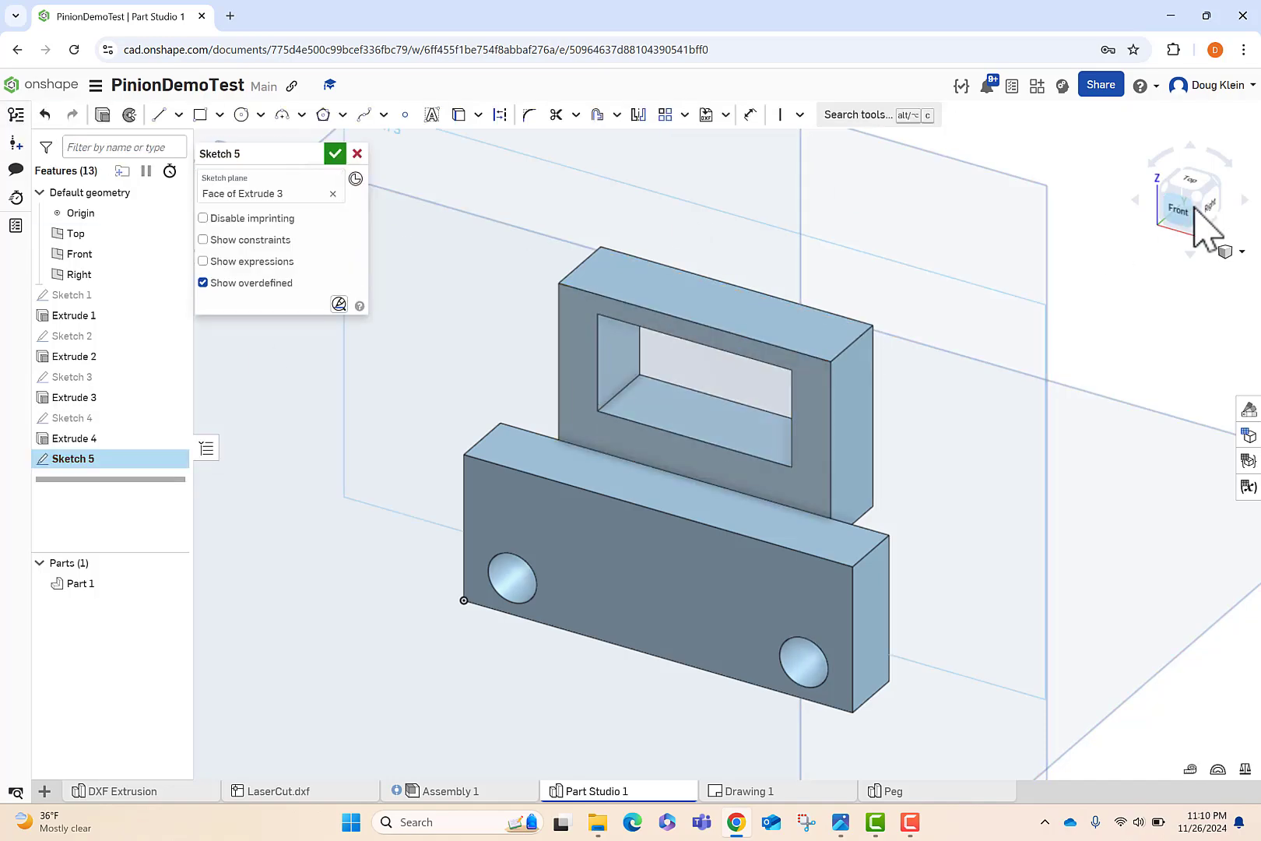
pyautogui.click(1195, 208)
# - Sketch a small circle about 0.07 in in diameter on each side of the rectangular cutout
pyautogui.press('c')
pyautogui.click(467, 380)
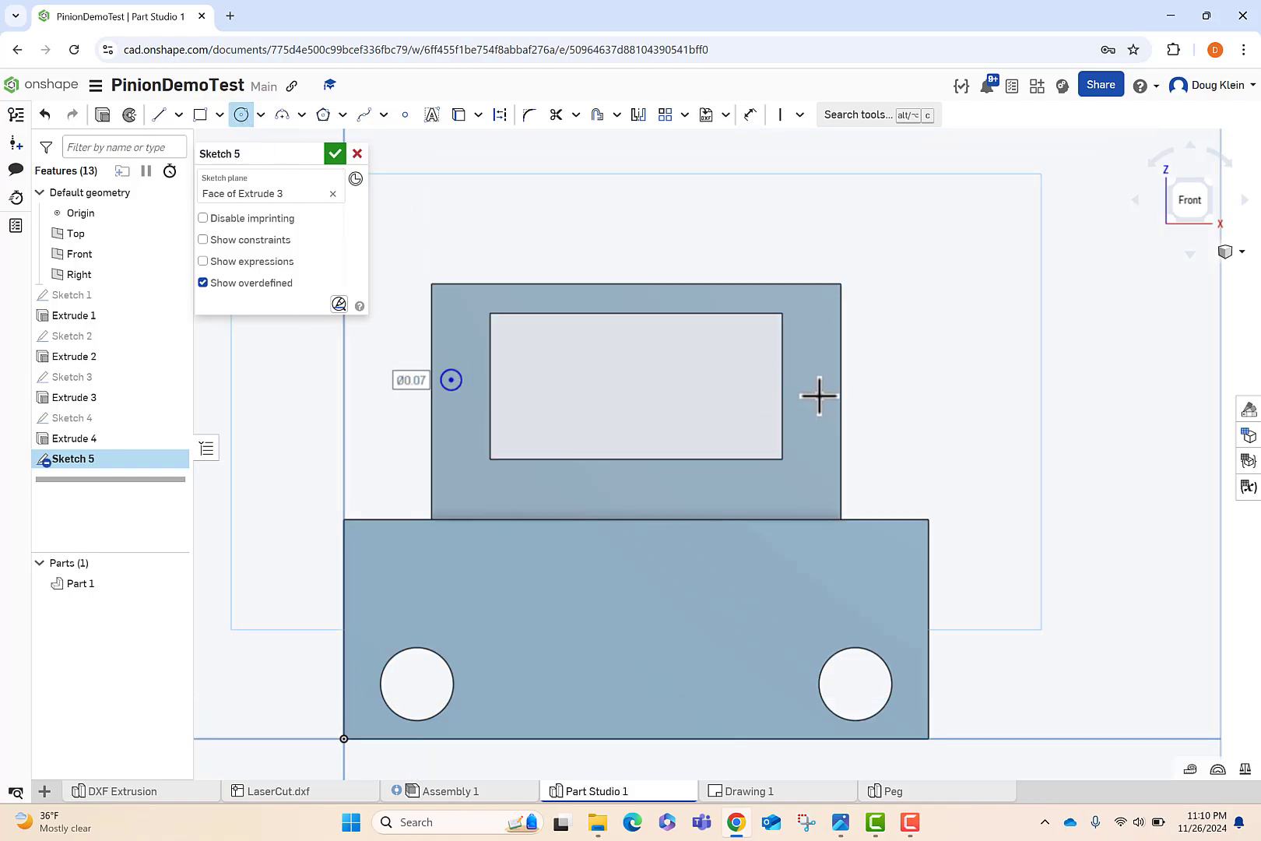
pyautogui.click(818, 395)
pyautogui.click(830, 395)
# - Draw construction lines from the midpoints of the cutout's left and right edges to the centres of the adjacent circles
pyautogui.click(159, 114)
pyautogui.click(499, 115)
pyautogui.moveTo(489, 386); pyautogui.dragTo(451, 380)
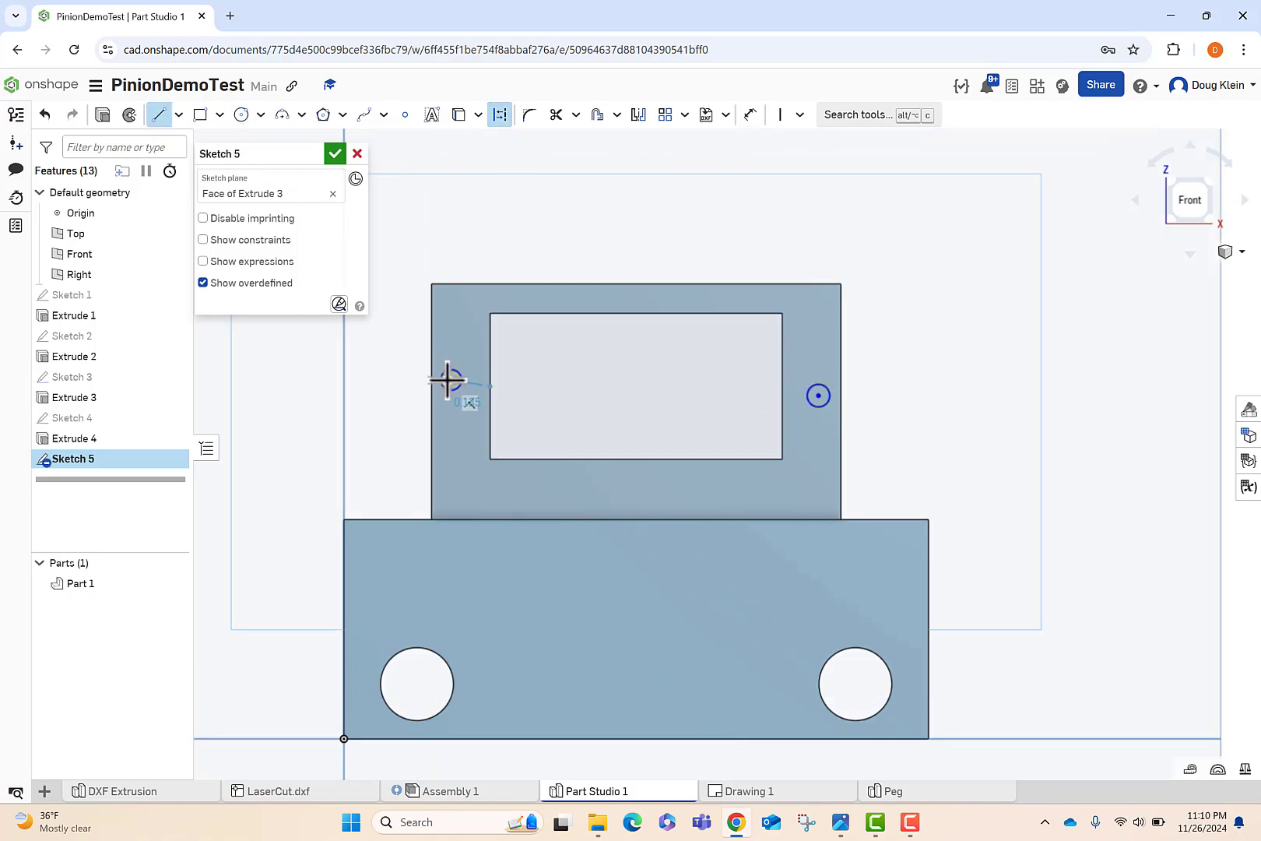
pyautogui.moveTo(782, 386); pyautogui.dragTo(818, 395)
# - Constrain both construction lines between the cutout edges and the small circles to be horizontal
pyautogui.click(800, 114)
pyautogui.click(802, 226)
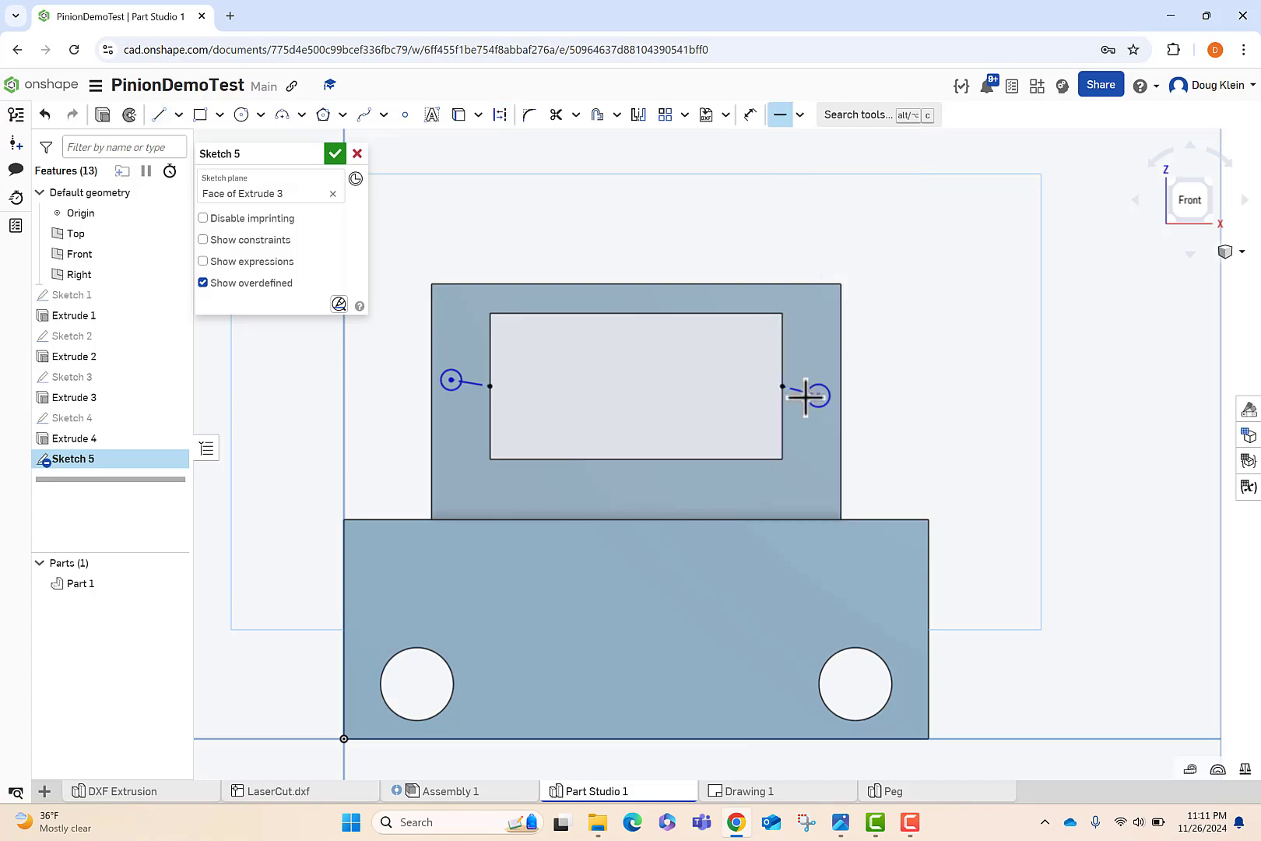
pyautogui.click(803, 391)
pyautogui.click(471, 383)
# - Dimension the left circle's centre 0.05 in from the cutout's left edge
pyautogui.press('d')
pyautogui.click(451, 385)
pyautogui.click(490, 366)
pyautogui.click(416, 253)
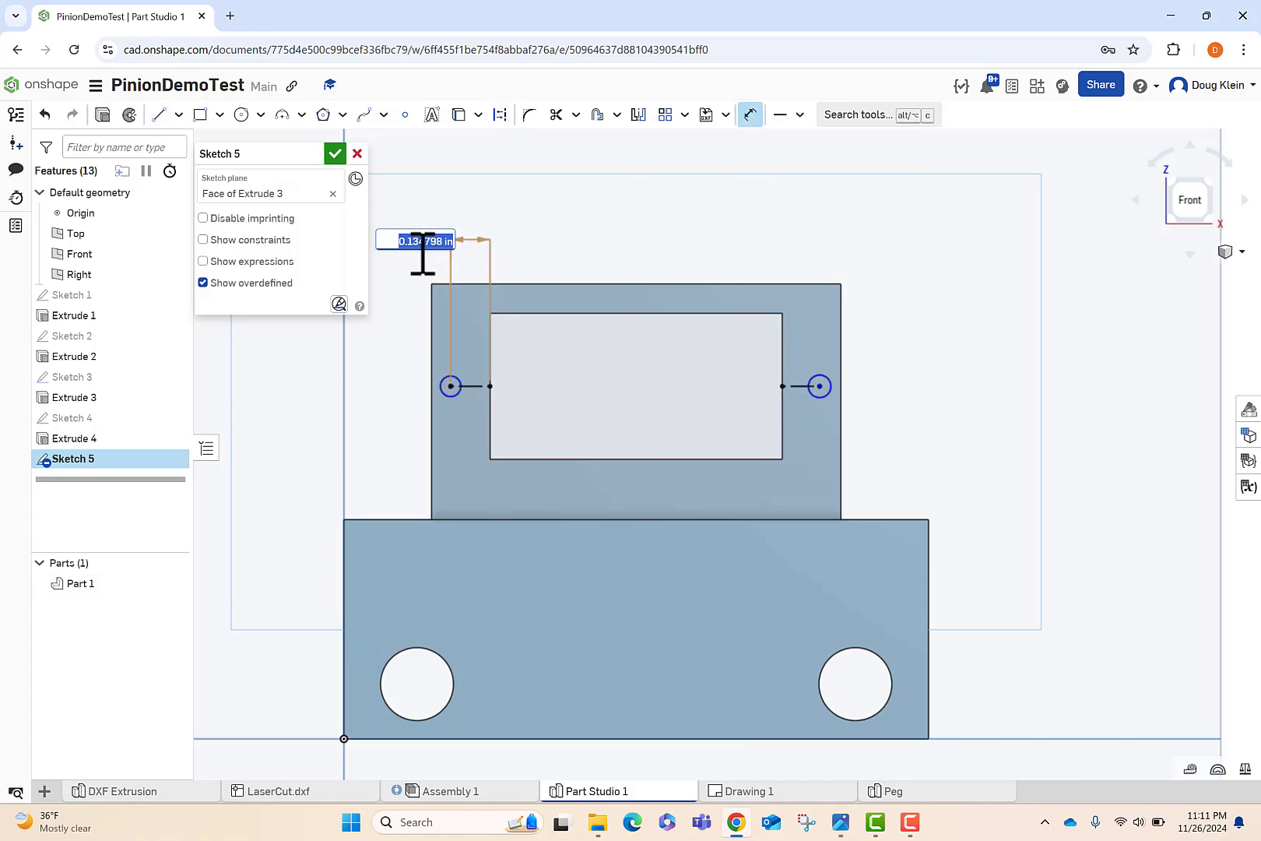
pyautogui.write('0.05')
pyautogui.press('Return')
# - Constrain the two construction lines beside the cutout to equal length
pyautogui.click(800, 114)
pyautogui.click(830, 340)
pyautogui.scroll(3, 476, 385)
pyautogui.click(476, 385)
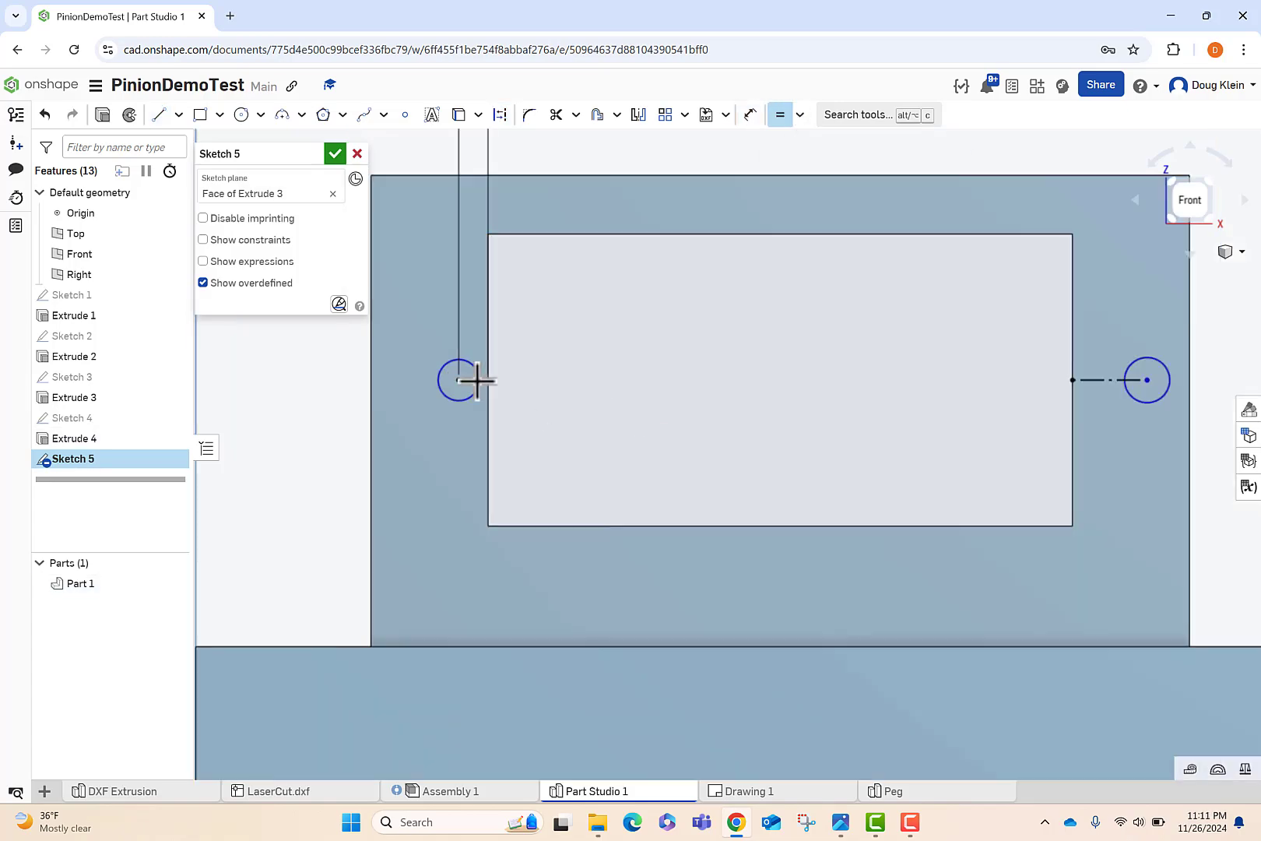
pyautogui.click(791, 386)
pyautogui.scroll(-2, 491, 369)
# - Dimension the left circle's diameter at 0.07 in and constrain the right circle to be equal to it
pyautogui.click(456, 364)
pyautogui.click(402, 396)
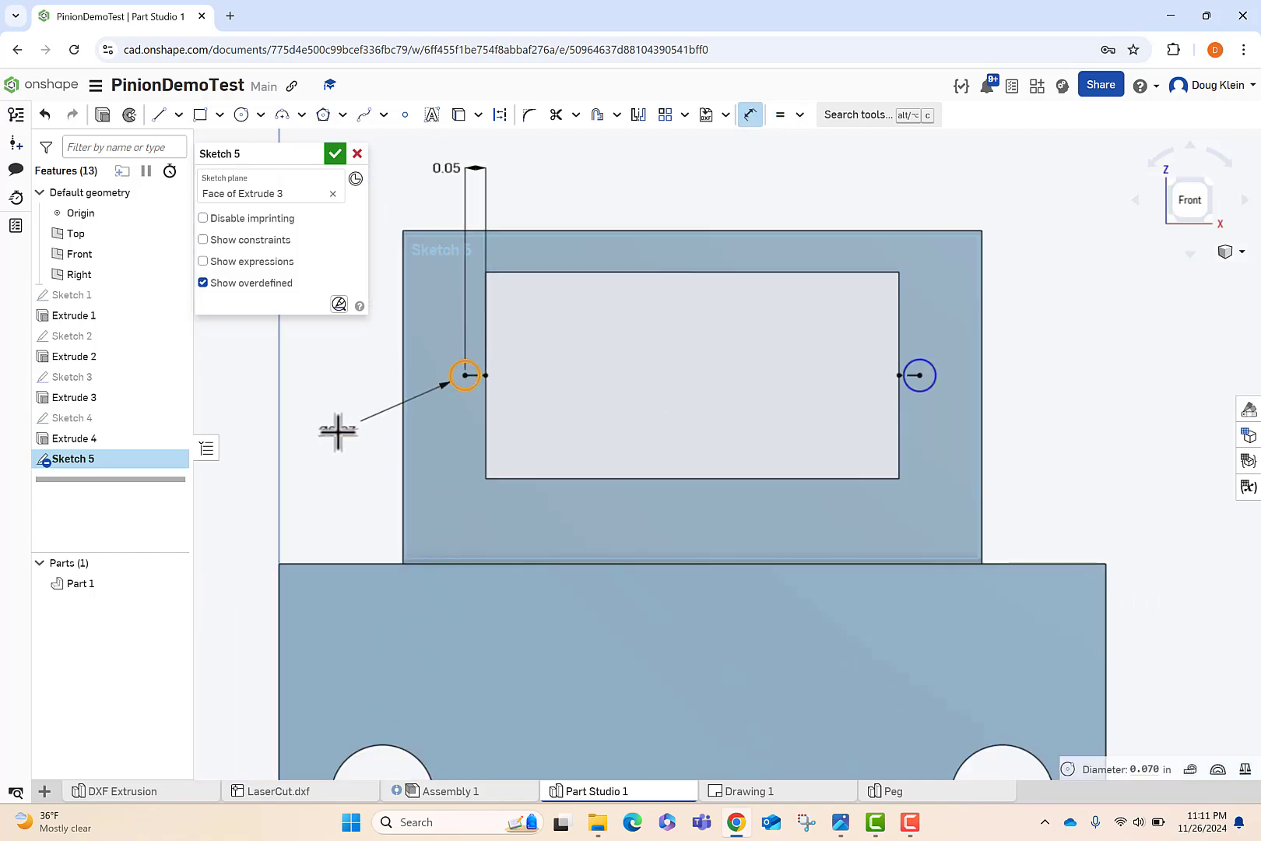
pyautogui.click(336, 430)
pyautogui.press('Return')
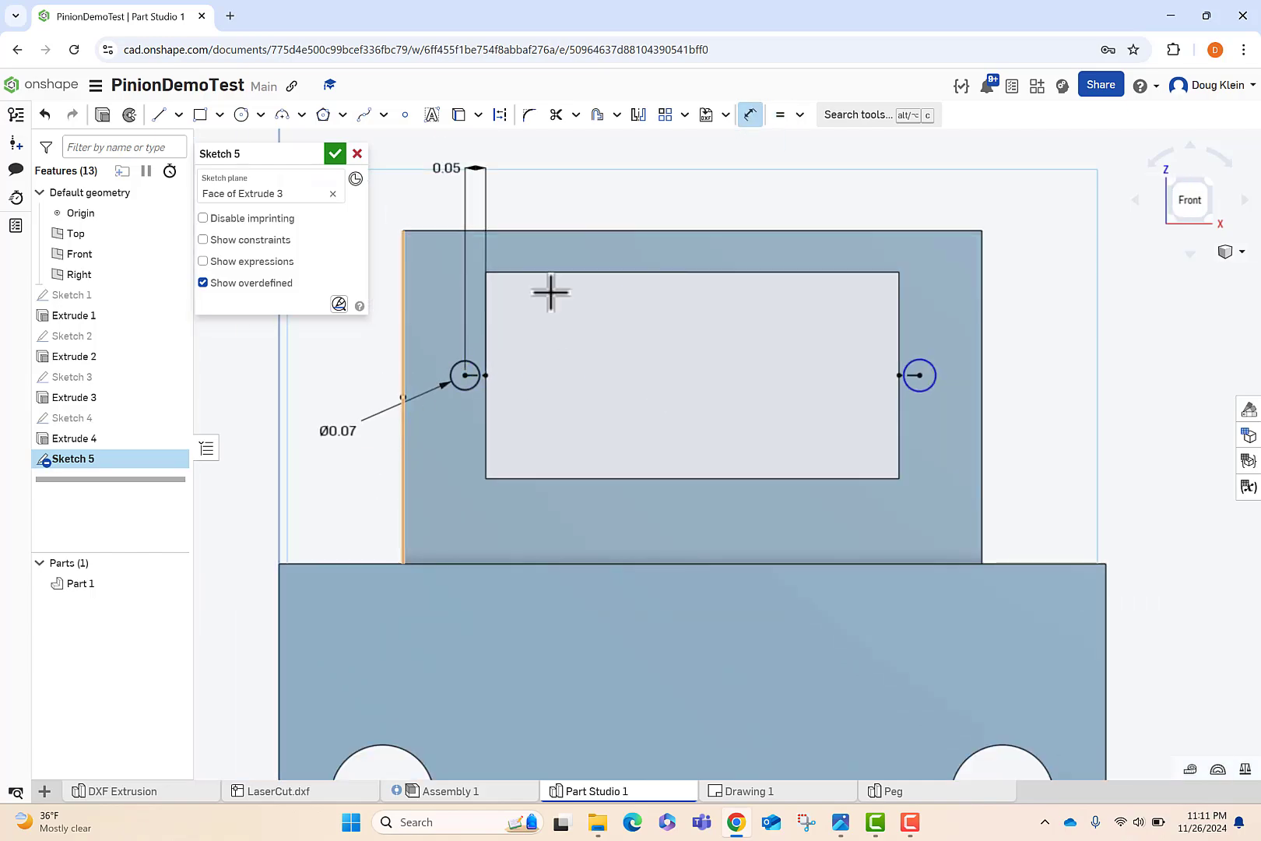
pyautogui.click(780, 115)
pyautogui.click(475, 365)
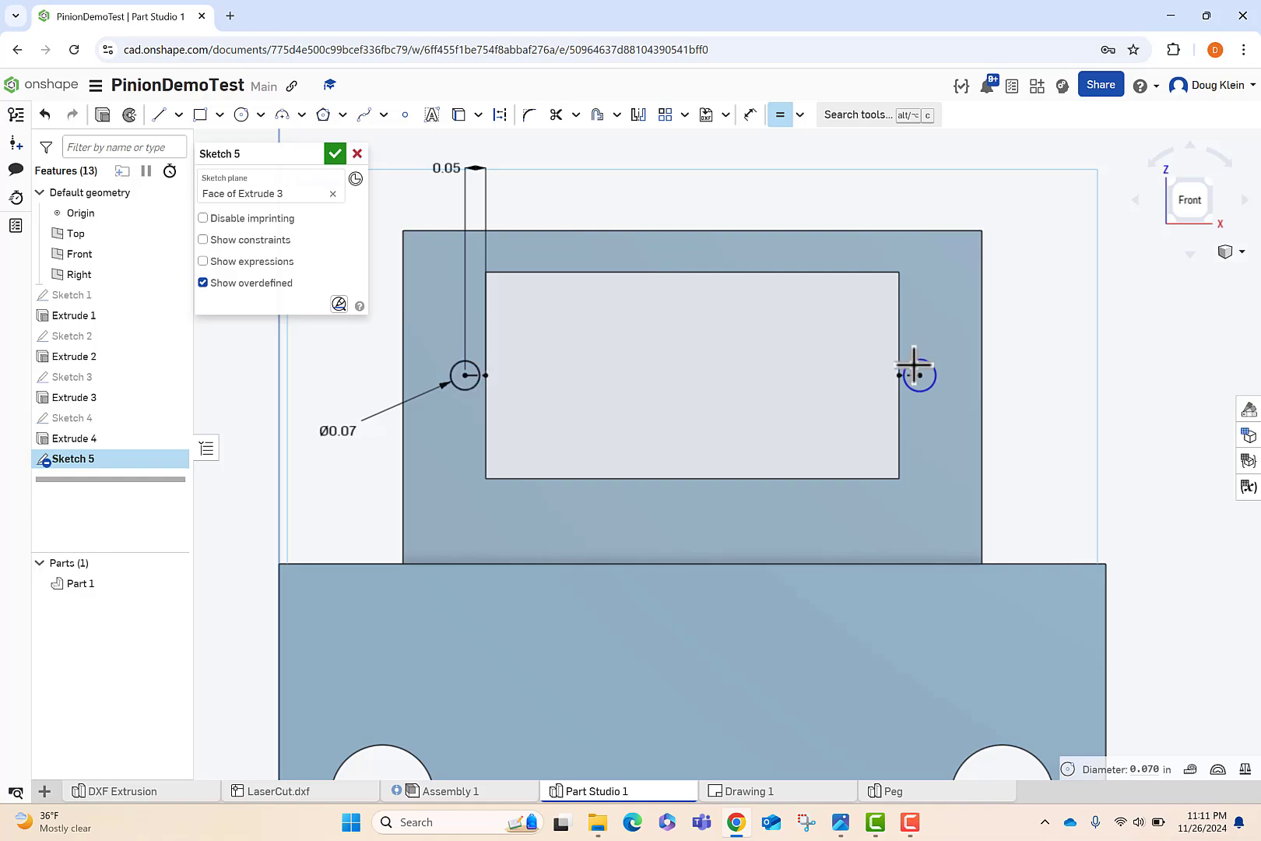
pyautogui.click(913, 364)
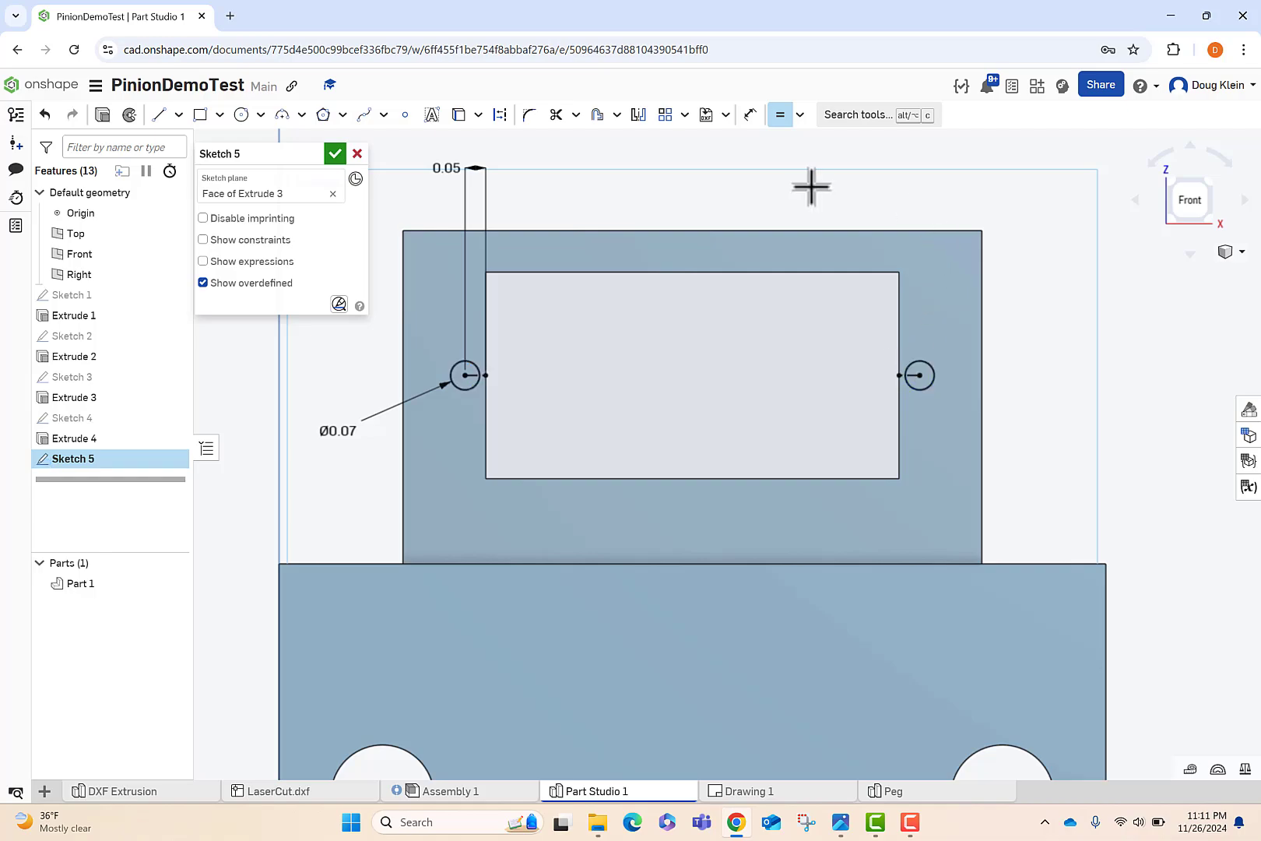
# - Cut both small circles out of the upper section with a Remove extrude set to Through all
pyautogui.click(102, 114)
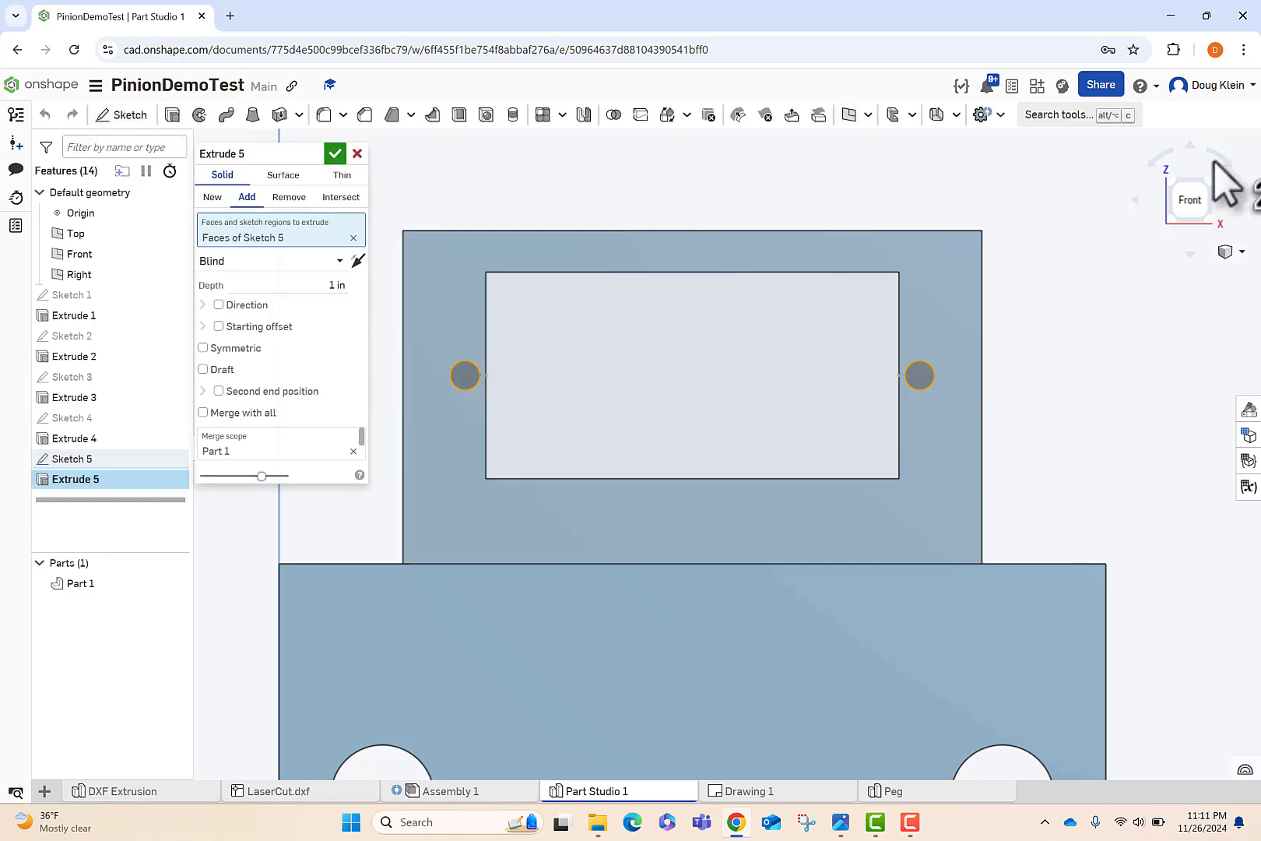
pyautogui.click(1211, 179)
pyautogui.scroll(5, 845, 405)
pyautogui.click(340, 261)
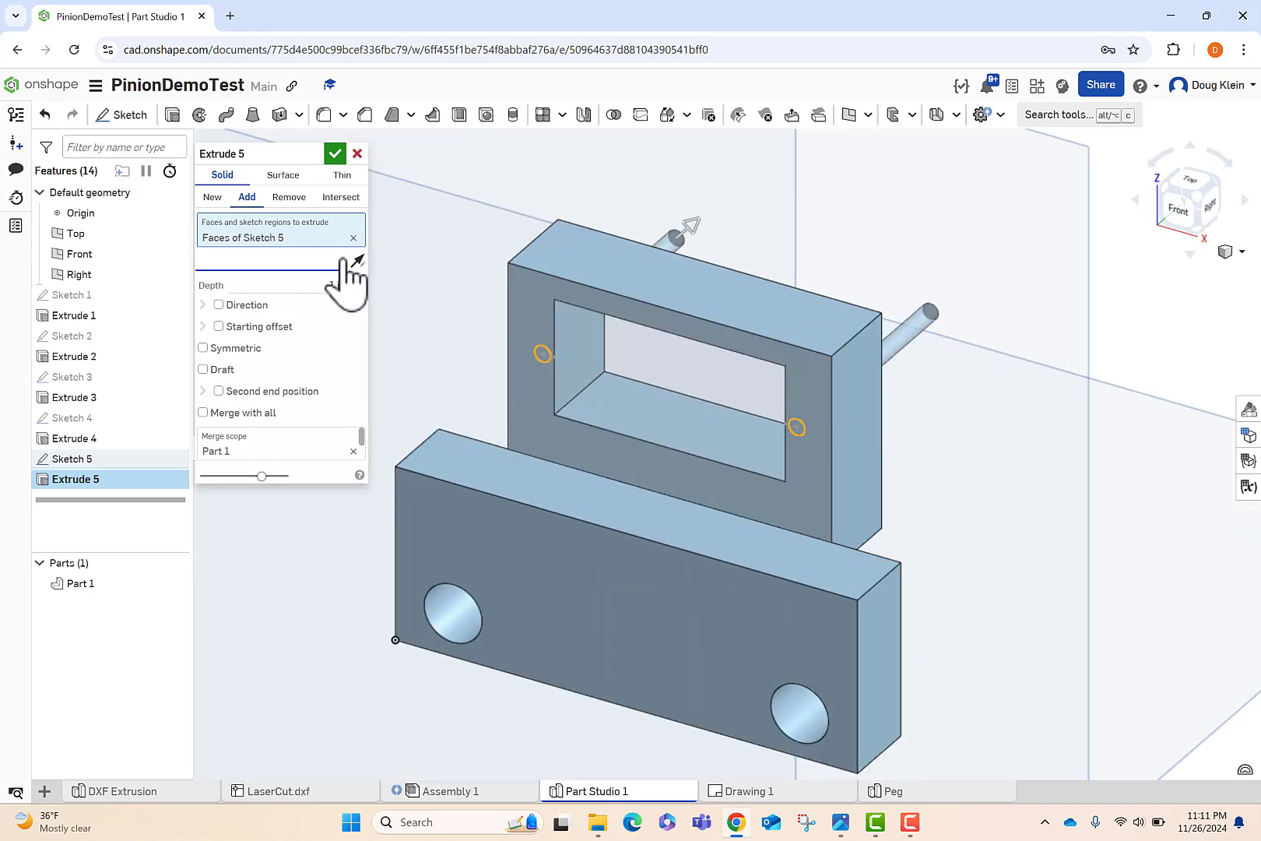
pyautogui.click(277, 393)
pyautogui.click(289, 197)
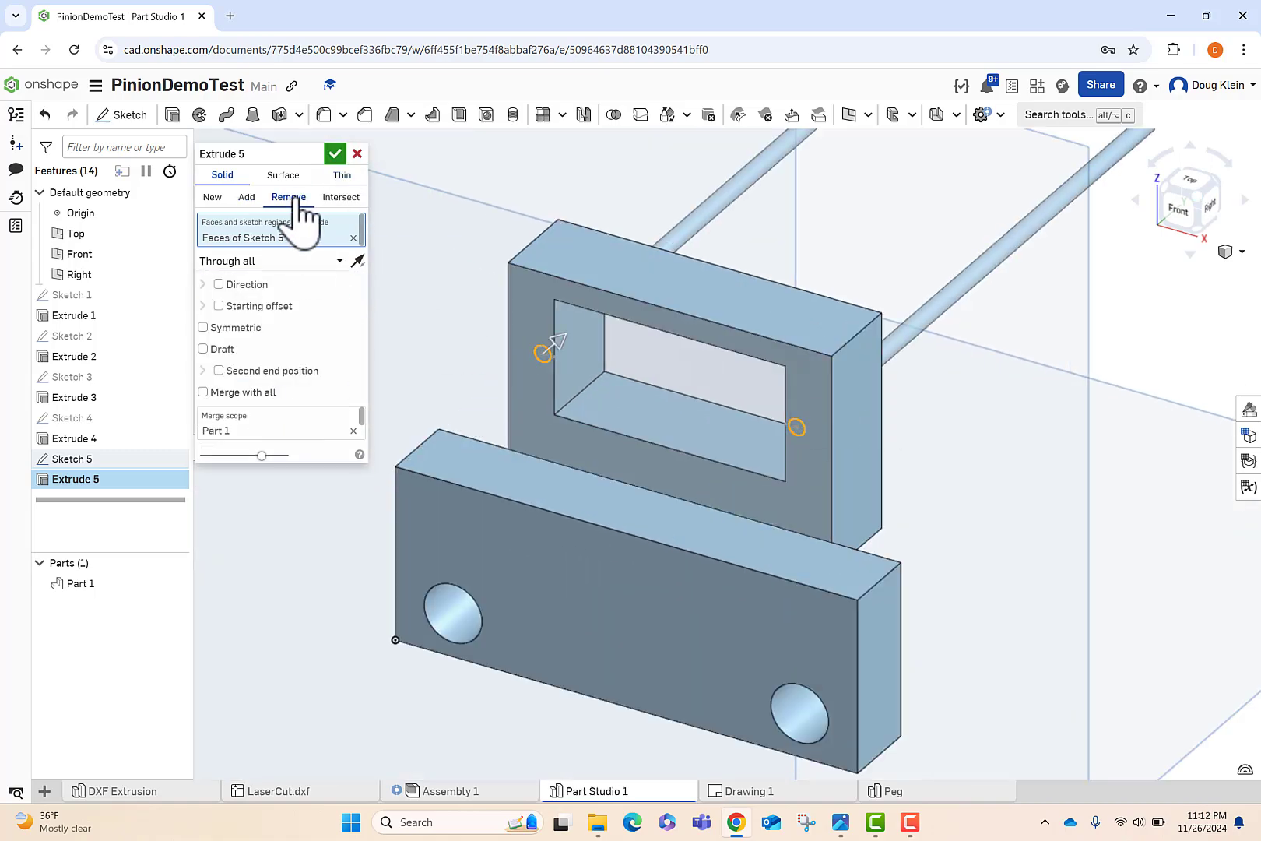
pyautogui.click(335, 154)
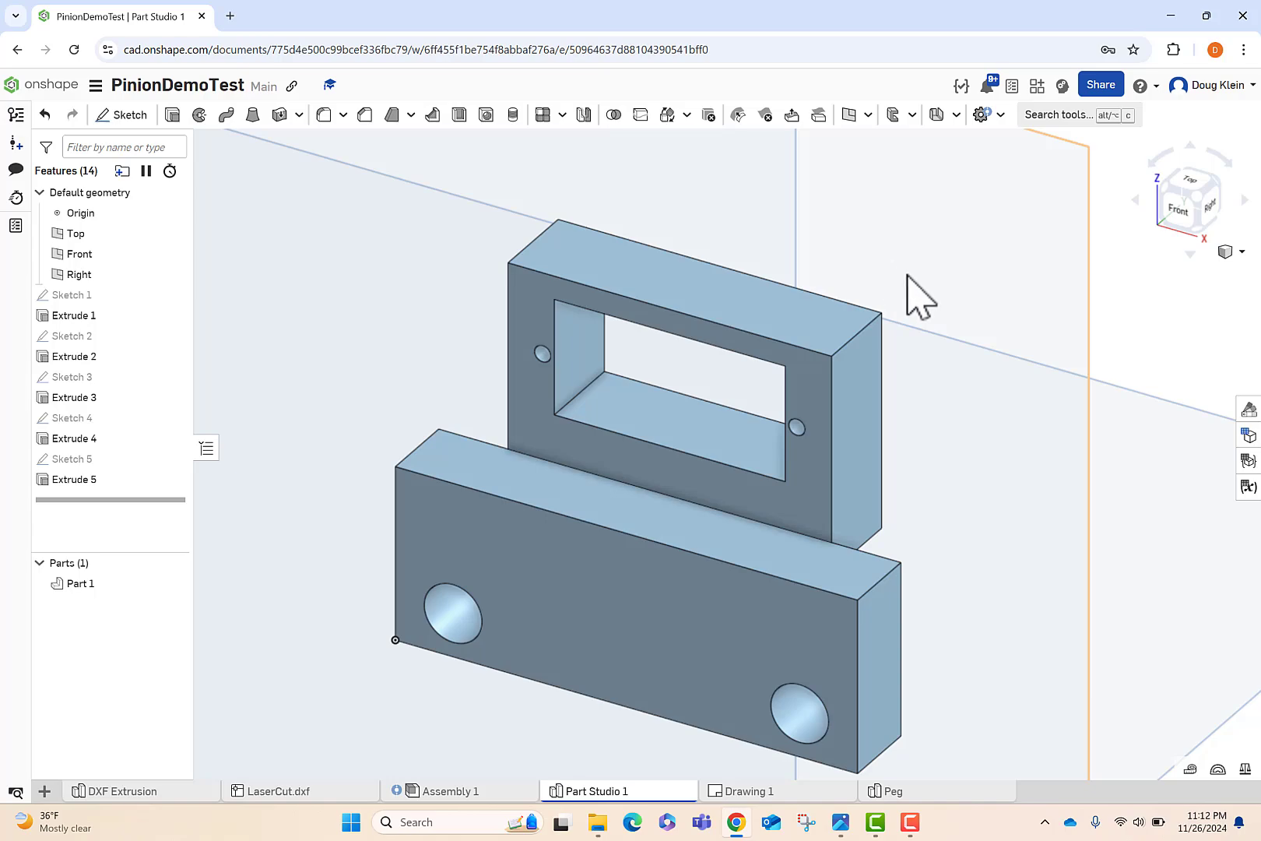
# - Chamfer the upper section's lower rear edge using two distances, both 0.375 in
pyautogui.moveTo(864, 220); pyautogui.dragTo(757, 405, button='right')
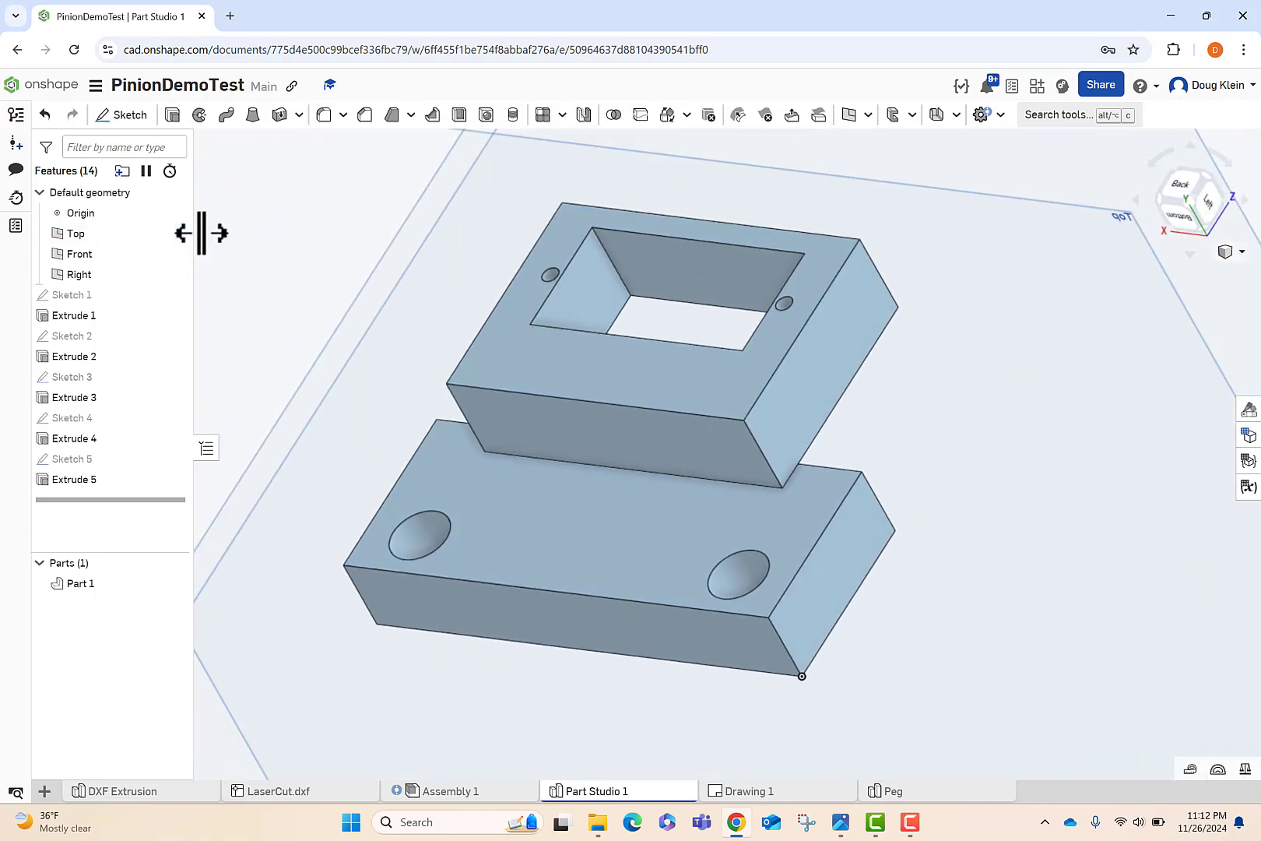
pyautogui.click(364, 117)
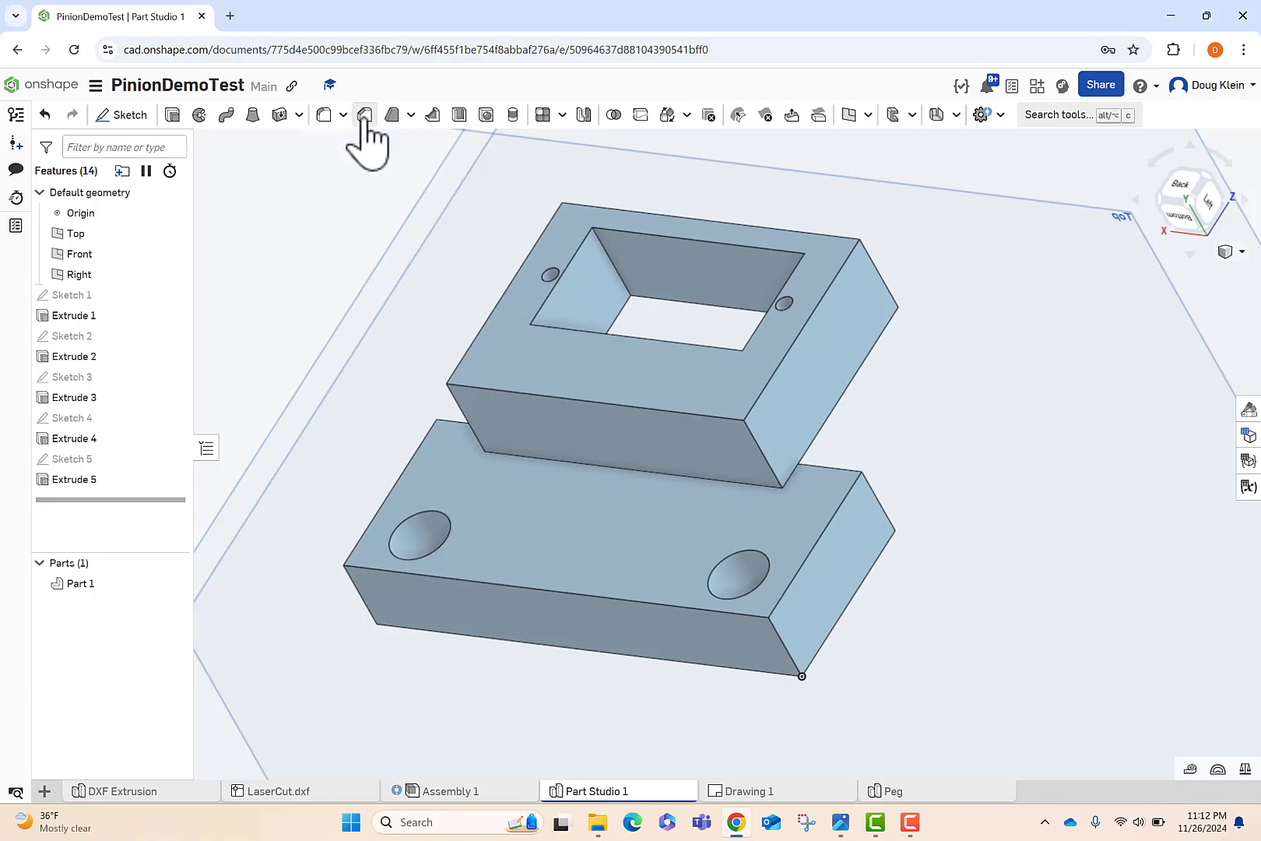
pyautogui.click(568, 465)
pyautogui.click(294, 281)
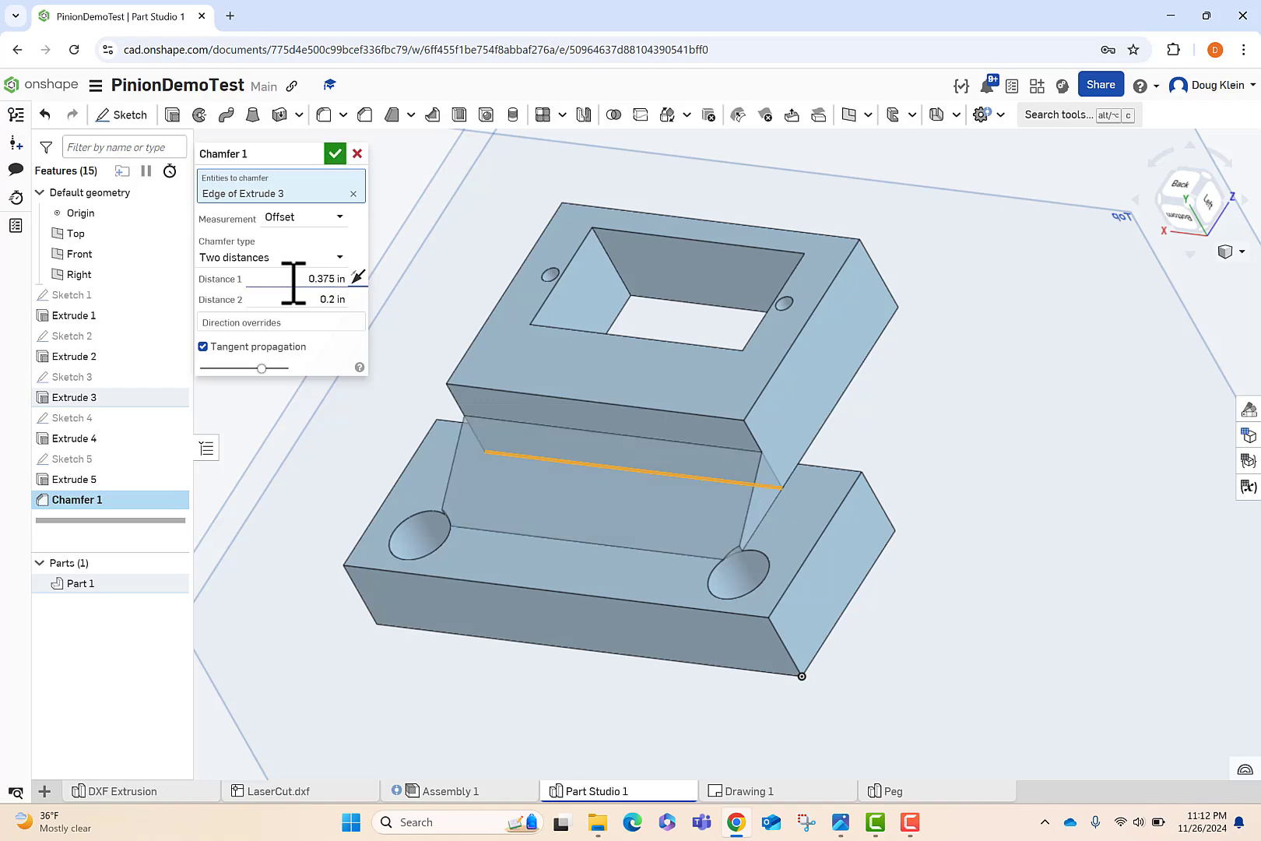
pyautogui.click(304, 304)
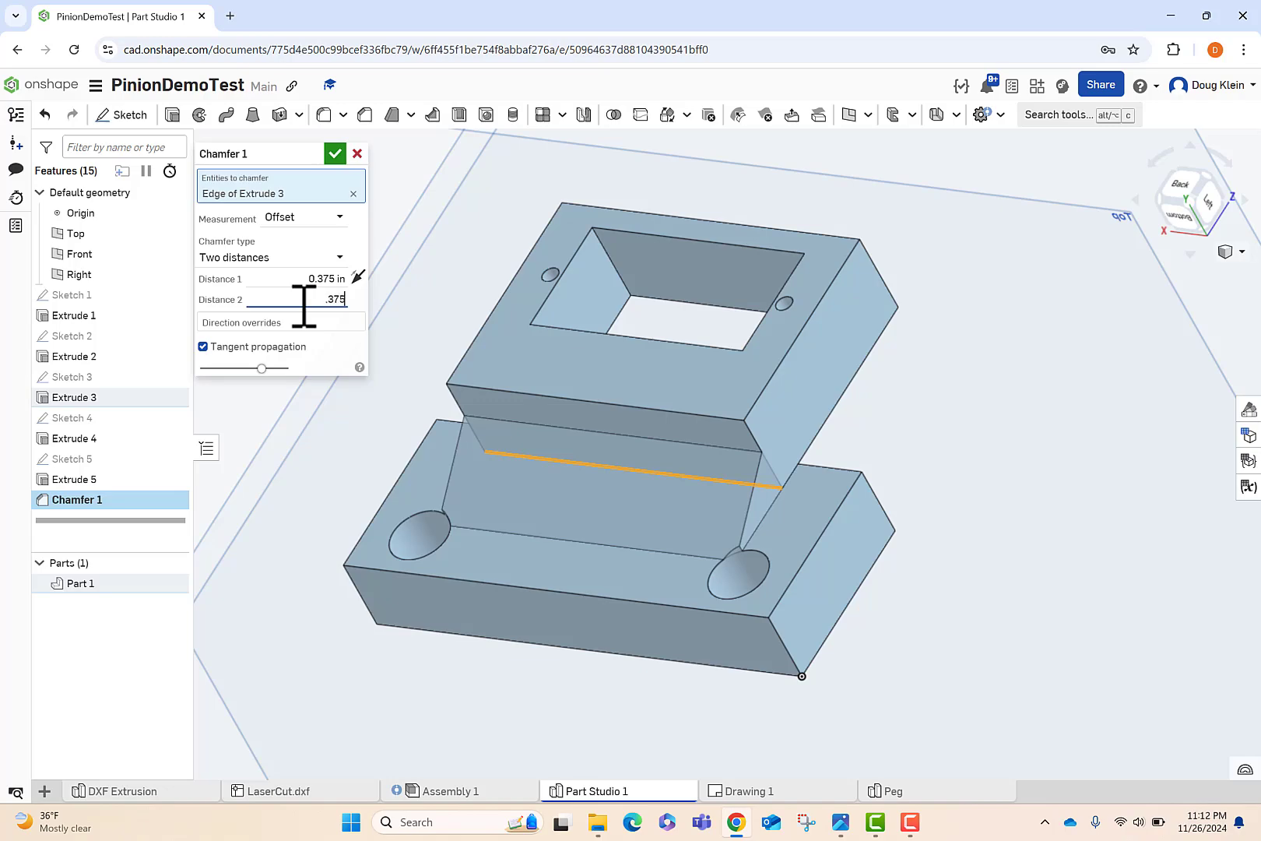
pyautogui.press('Return')
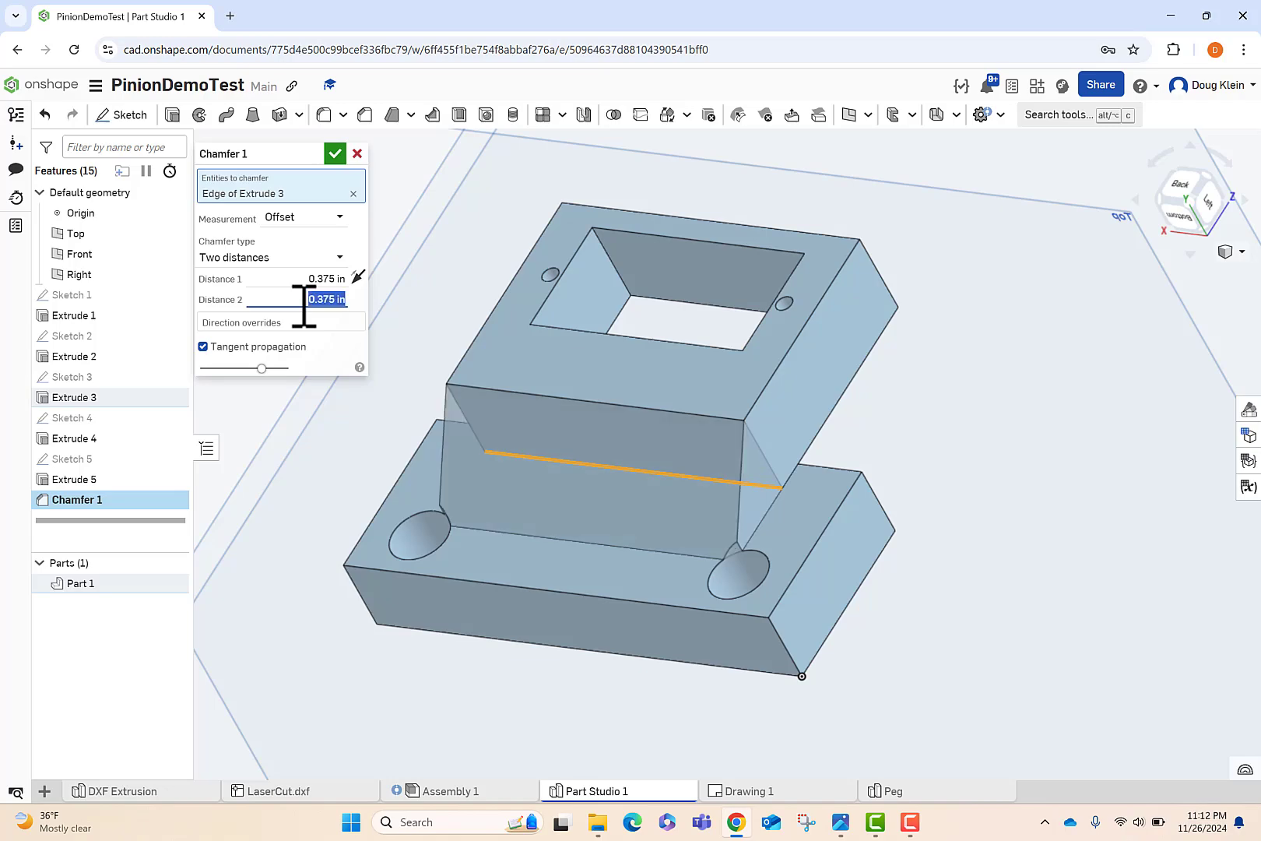
pyautogui.click(335, 154)
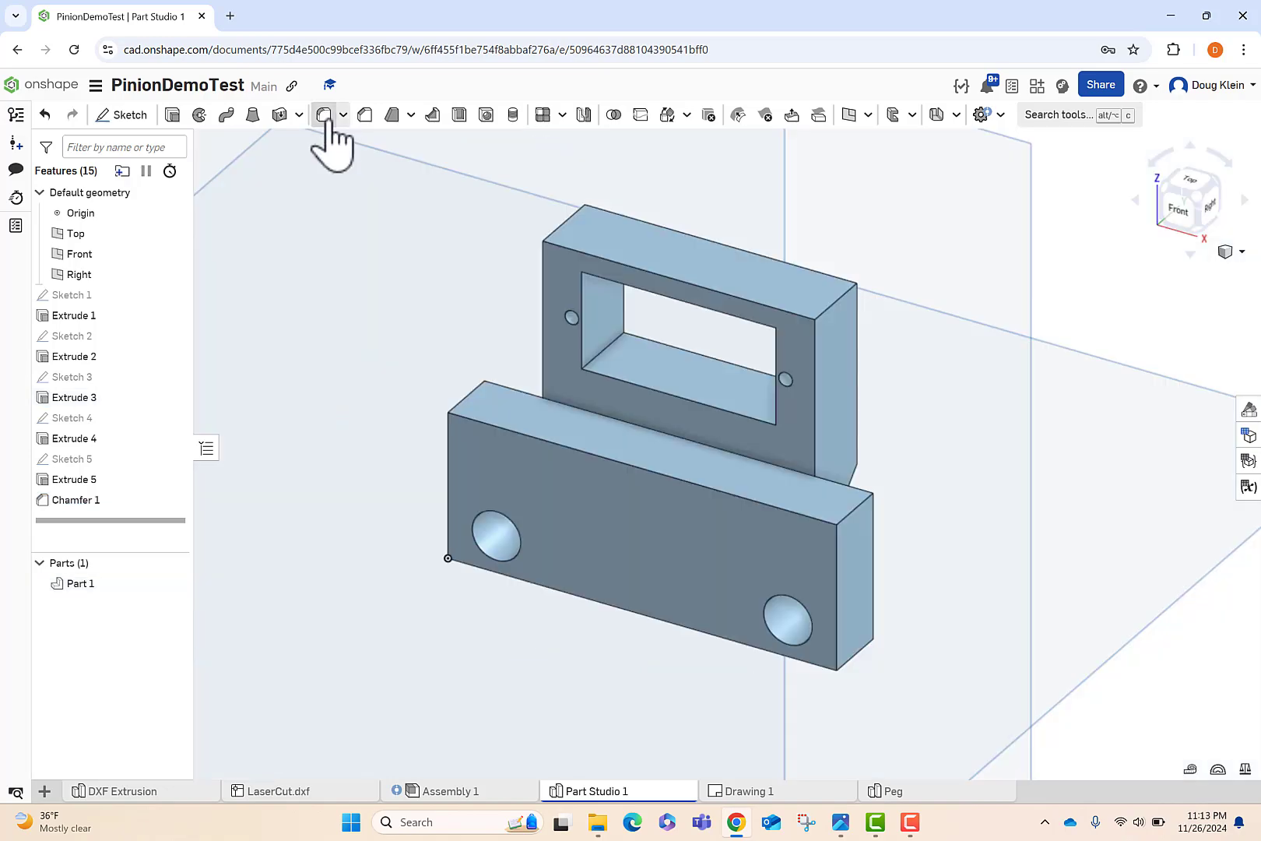
# - Fillet the upper section's two top corner edges and the base block's four corner edges with a 0.1 in radius
pyautogui.click(324, 115)
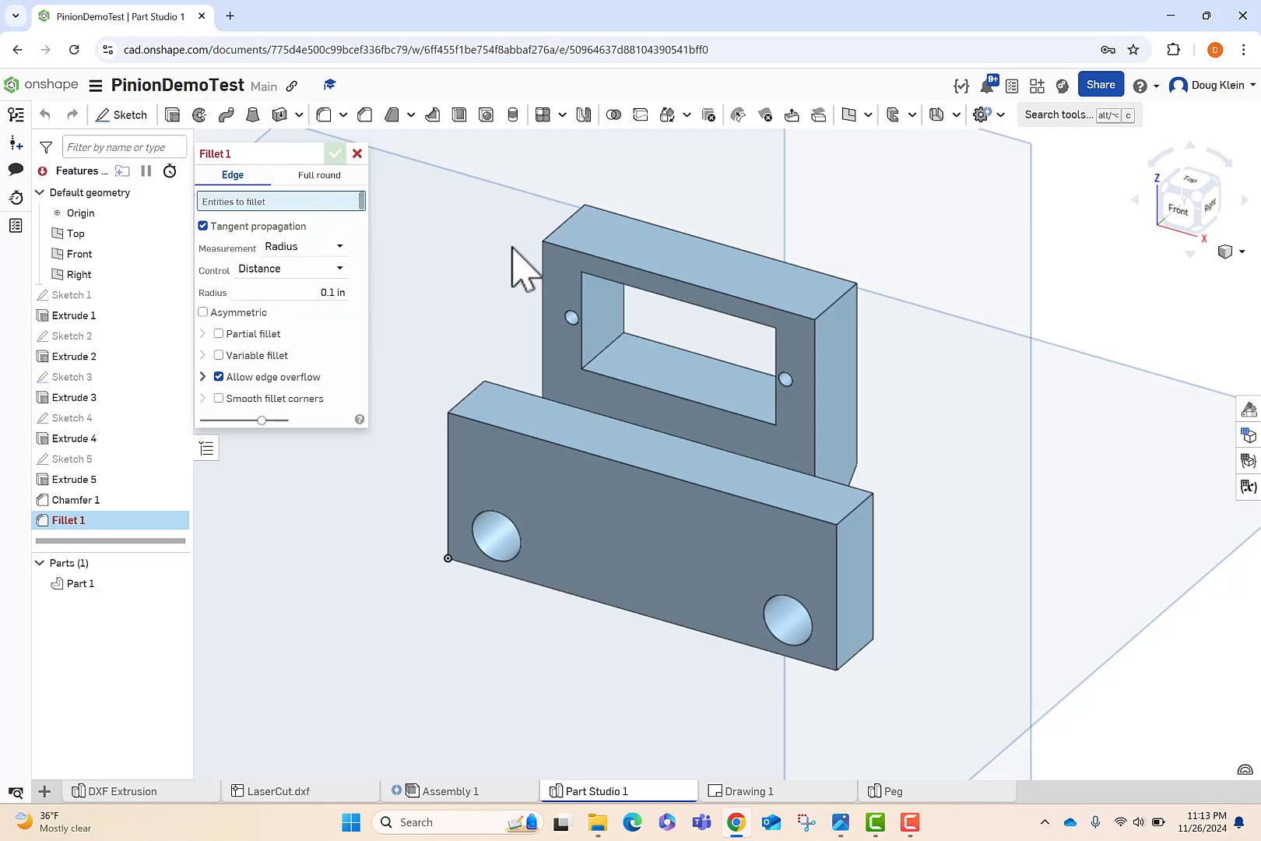
pyautogui.click(559, 228)
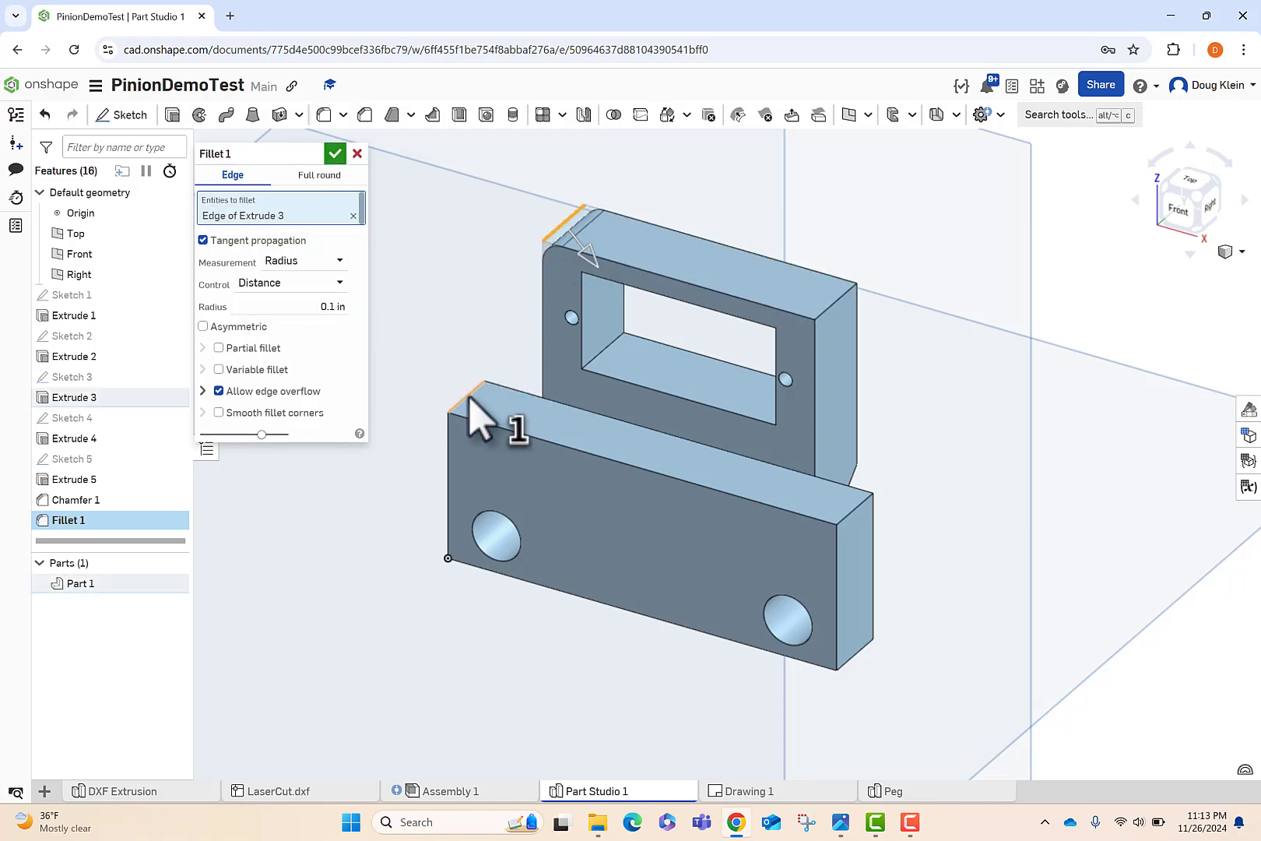
pyautogui.click(472, 420)
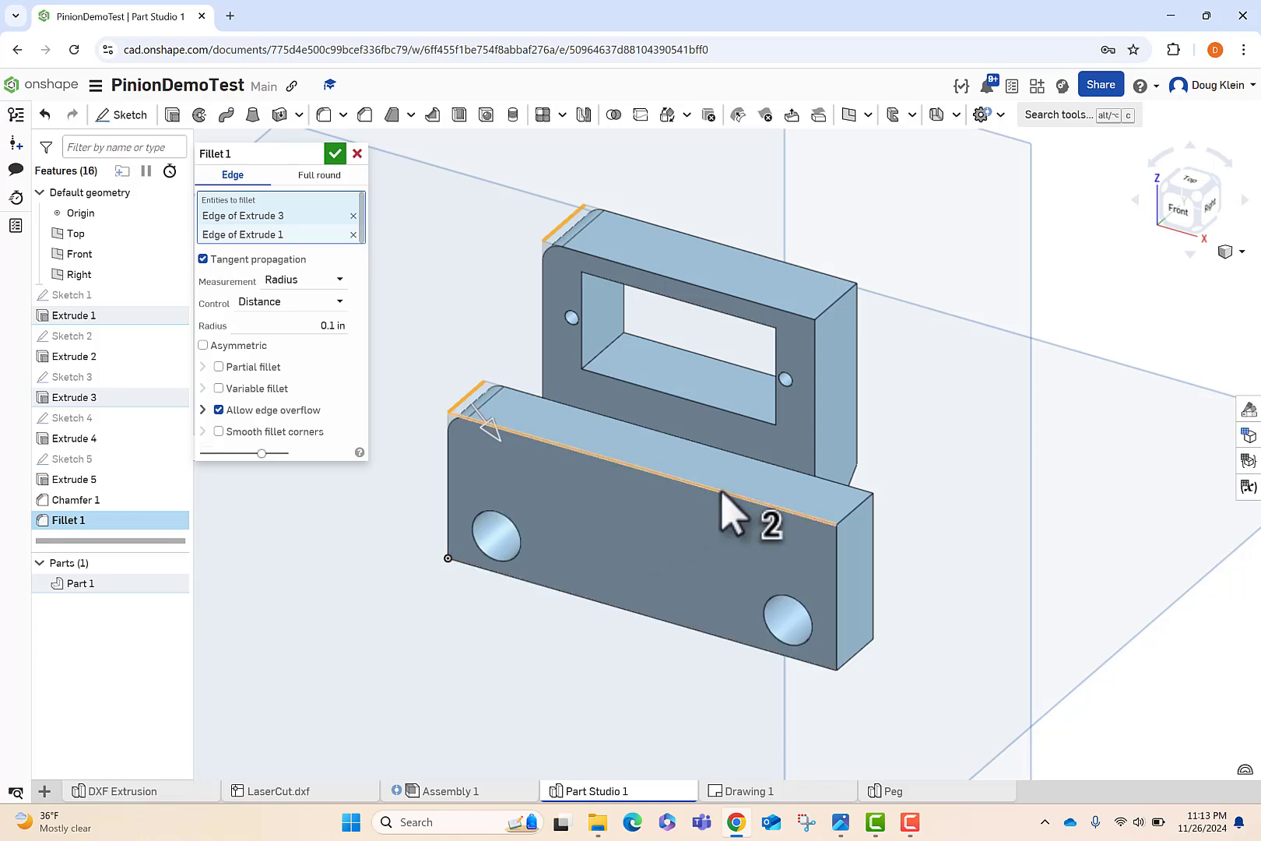
pyautogui.click(854, 507)
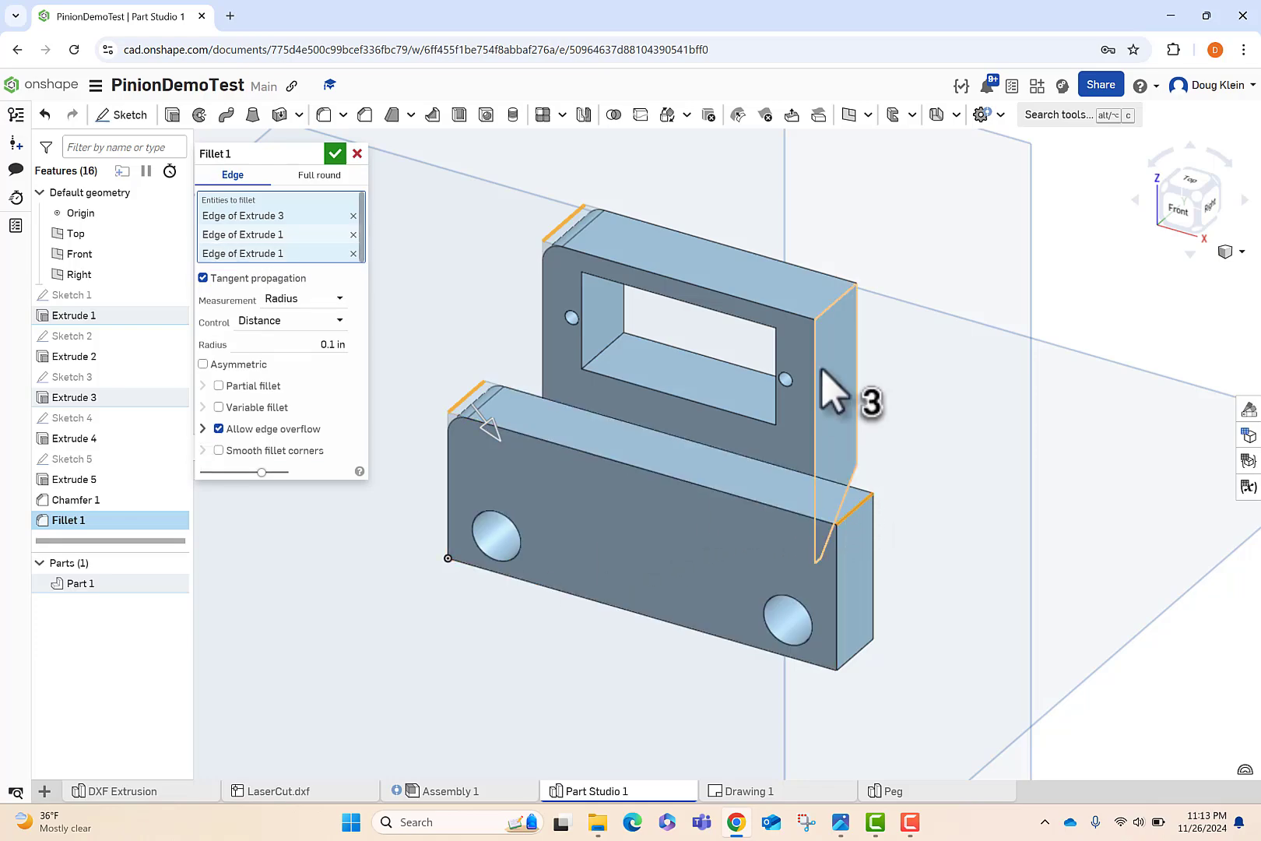
pyautogui.click(827, 313)
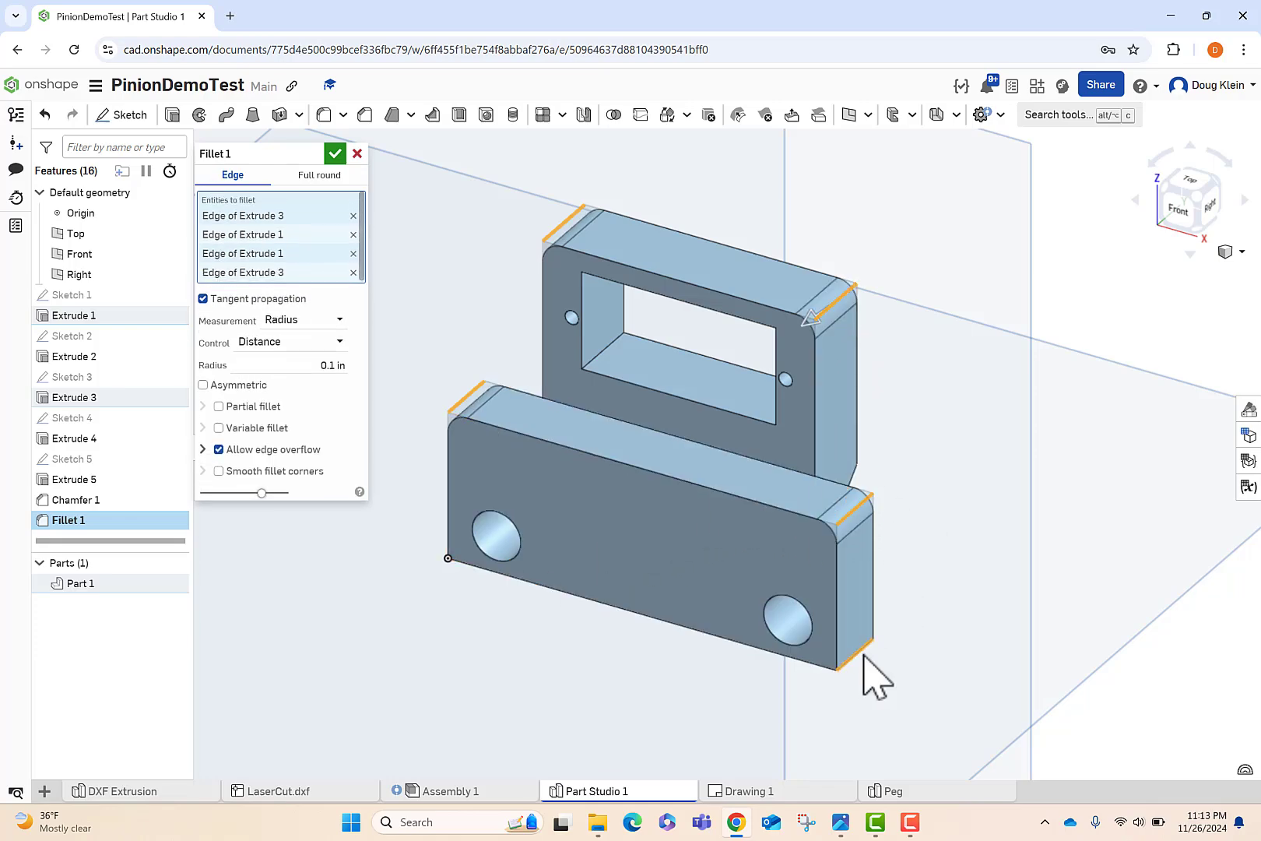
pyautogui.click(861, 656)
pyautogui.moveTo(472, 653); pyautogui.dragTo(456, 596, button='right')
pyautogui.click(456, 598)
pyautogui.moveTo(525, 640); pyautogui.dragTo(450, 642, button='right')
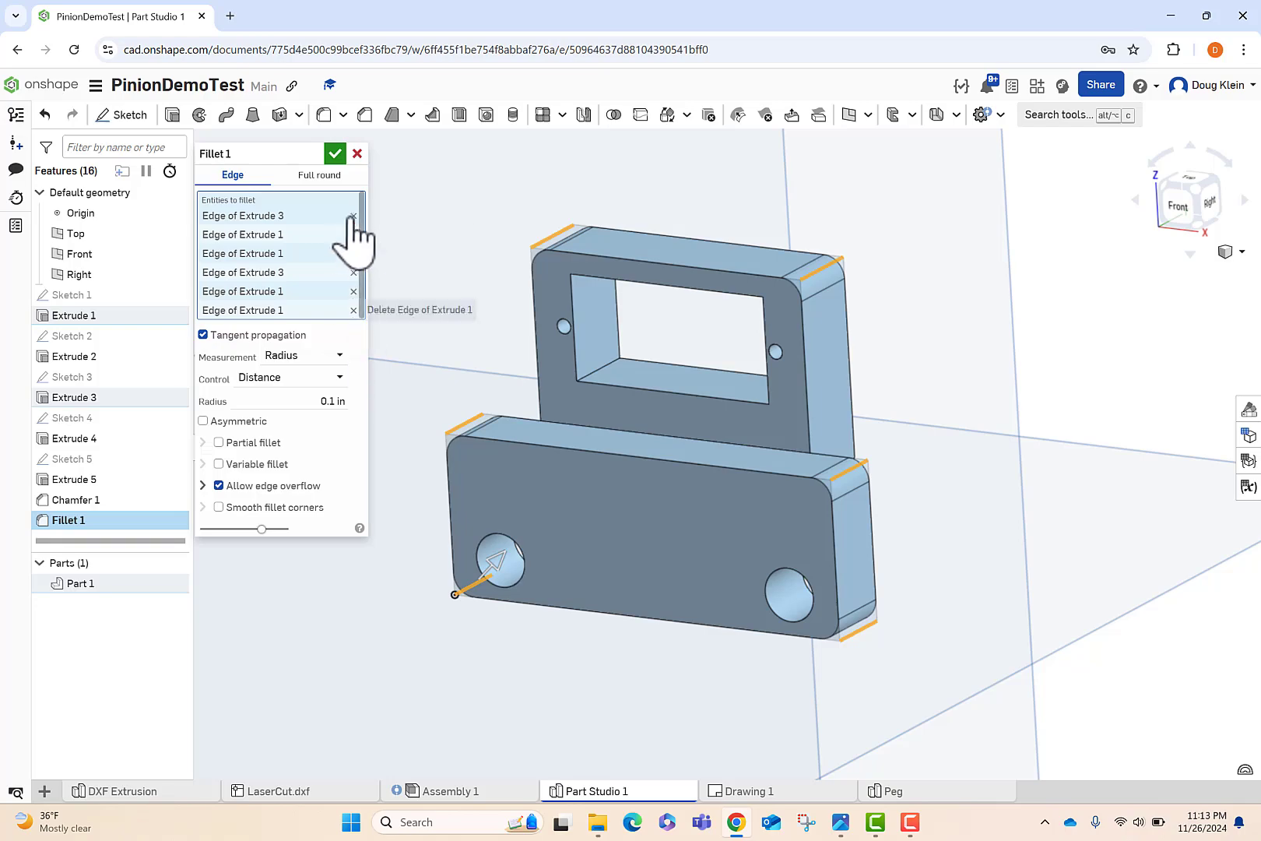
pyautogui.click(335, 153)
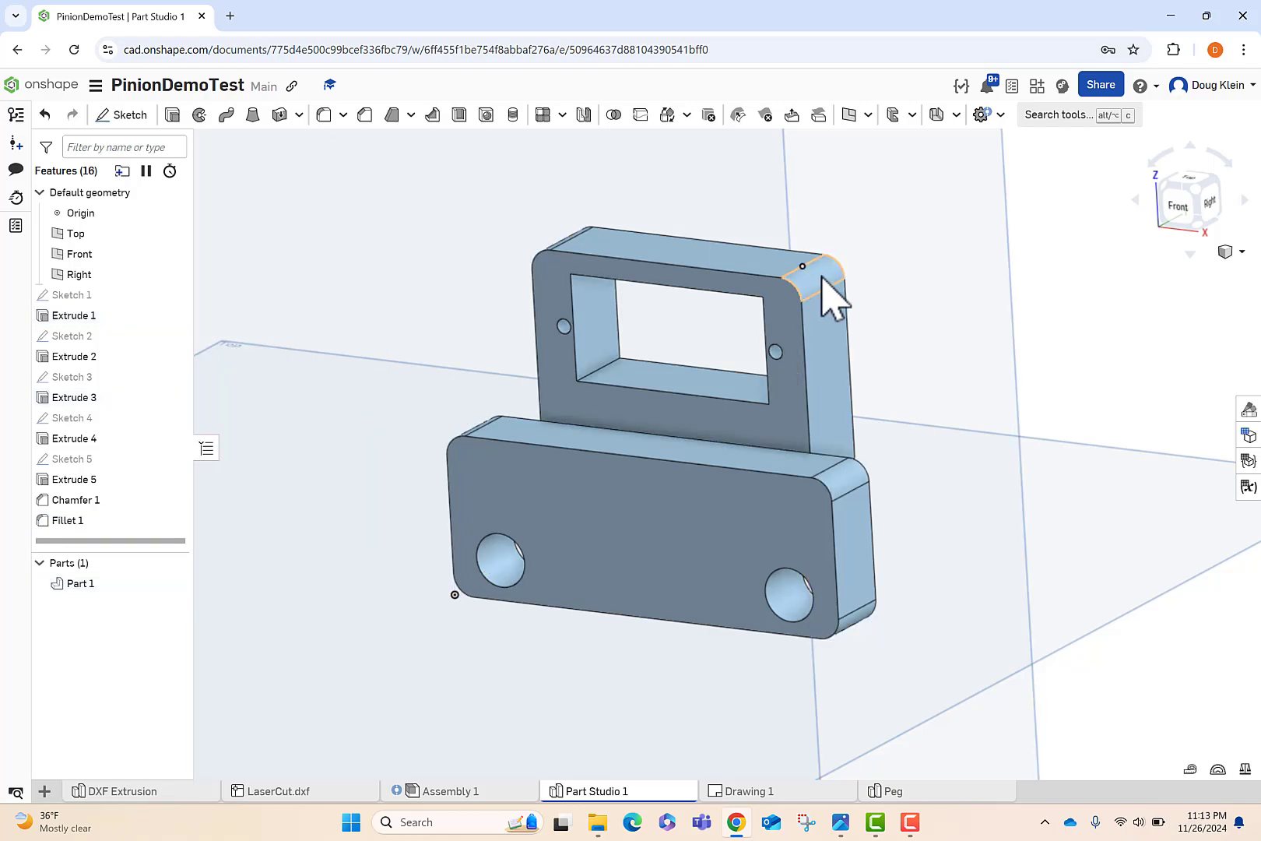
# - Fillet the top edge and both side edges of the rear chamfer face with a 0.25 in radius
pyautogui.scroll(-2, 963, 300)
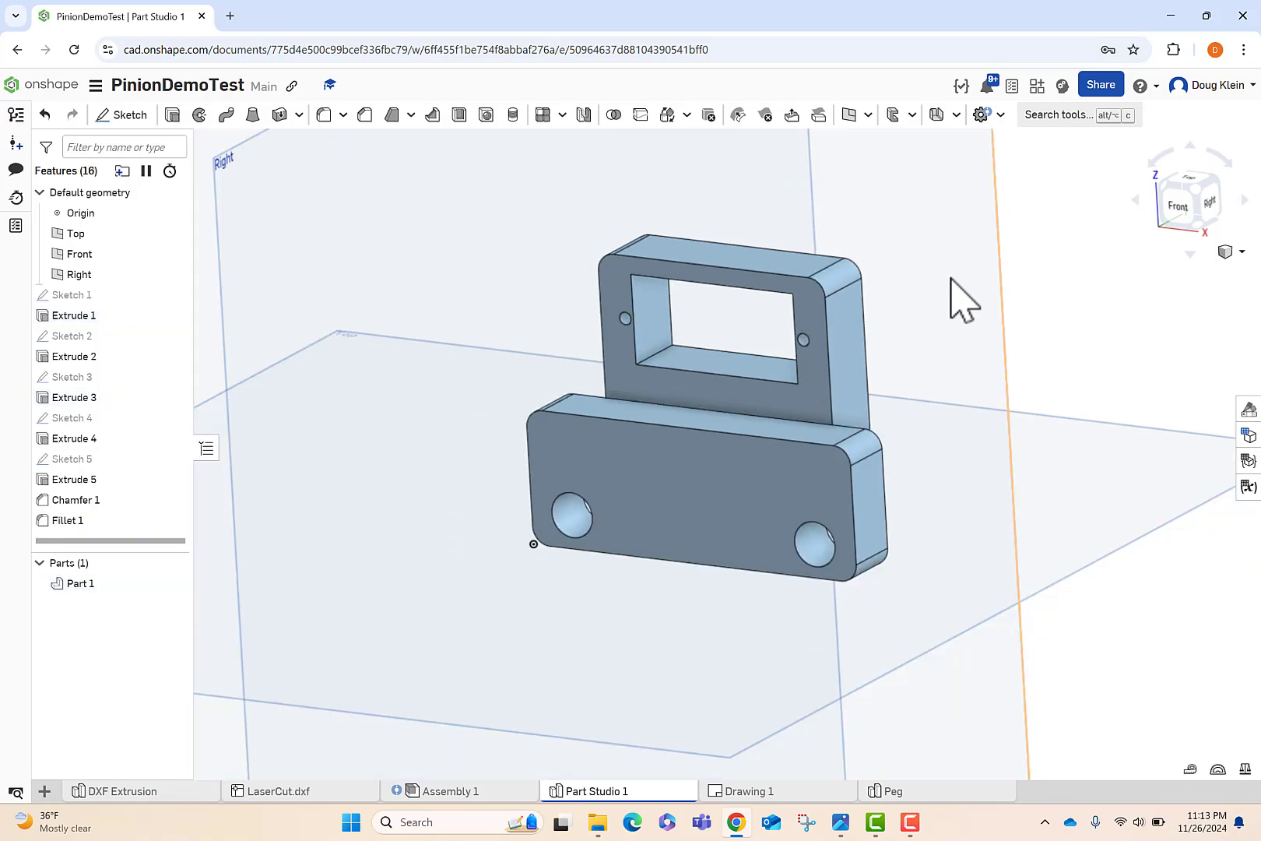
pyautogui.moveTo(951, 279); pyautogui.dragTo(834, 269, button='right')
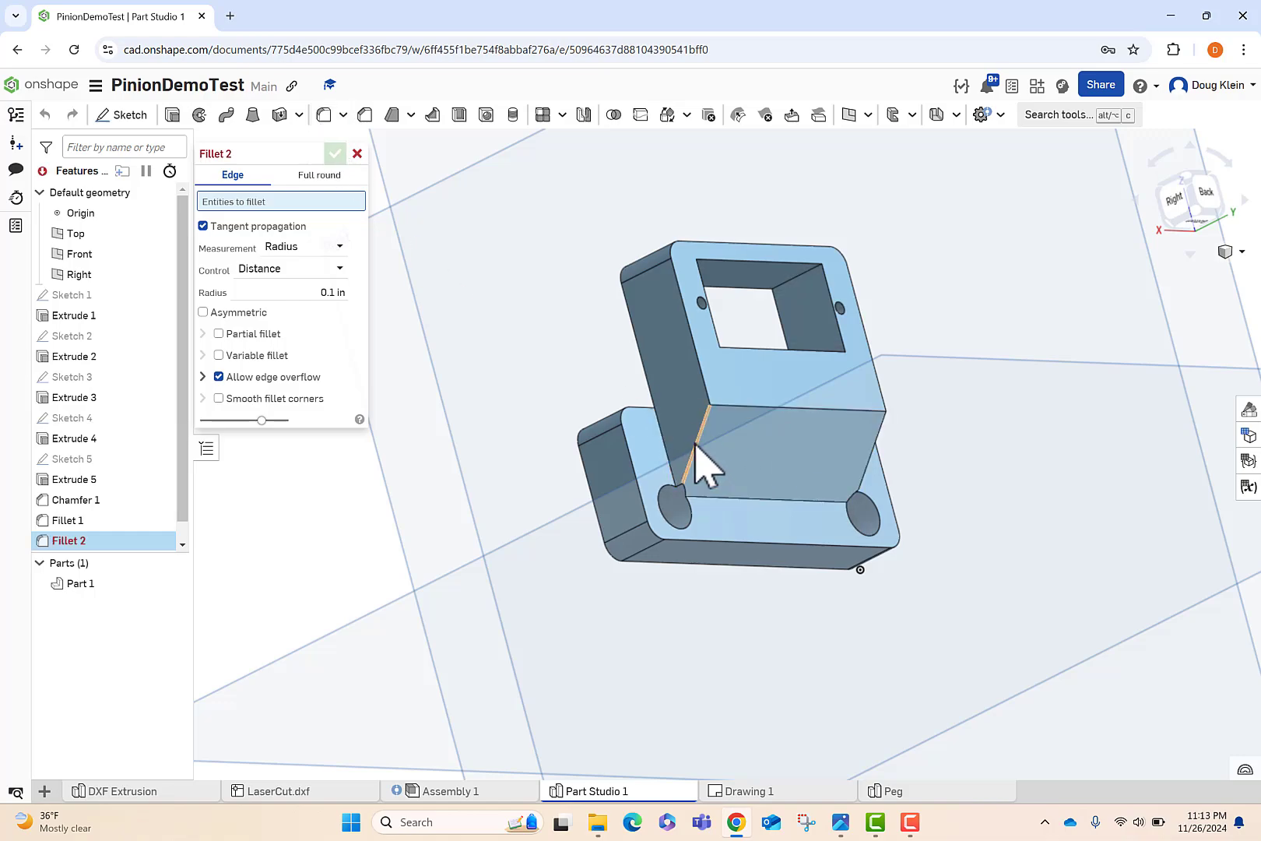
pyautogui.click(695, 447)
pyautogui.click(775, 408)
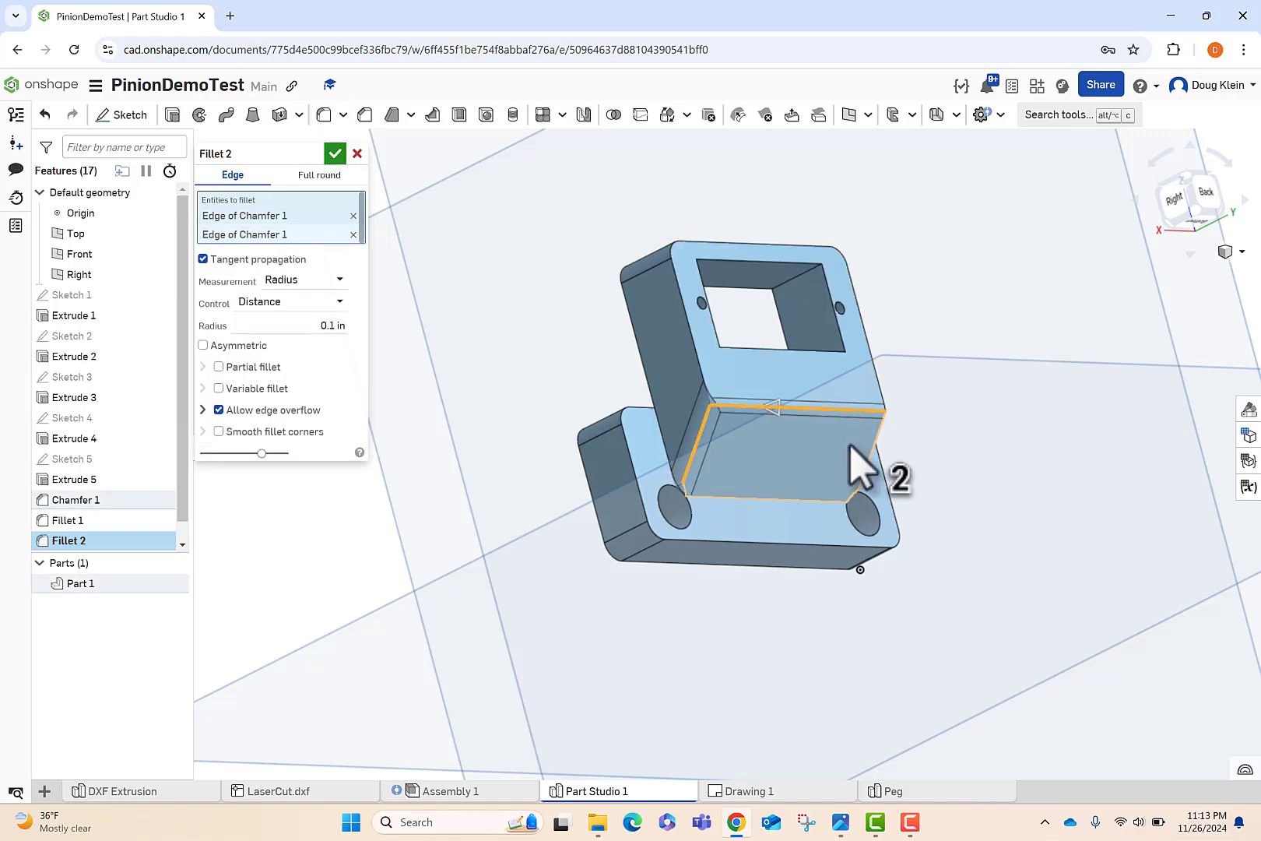
pyautogui.click(875, 471)
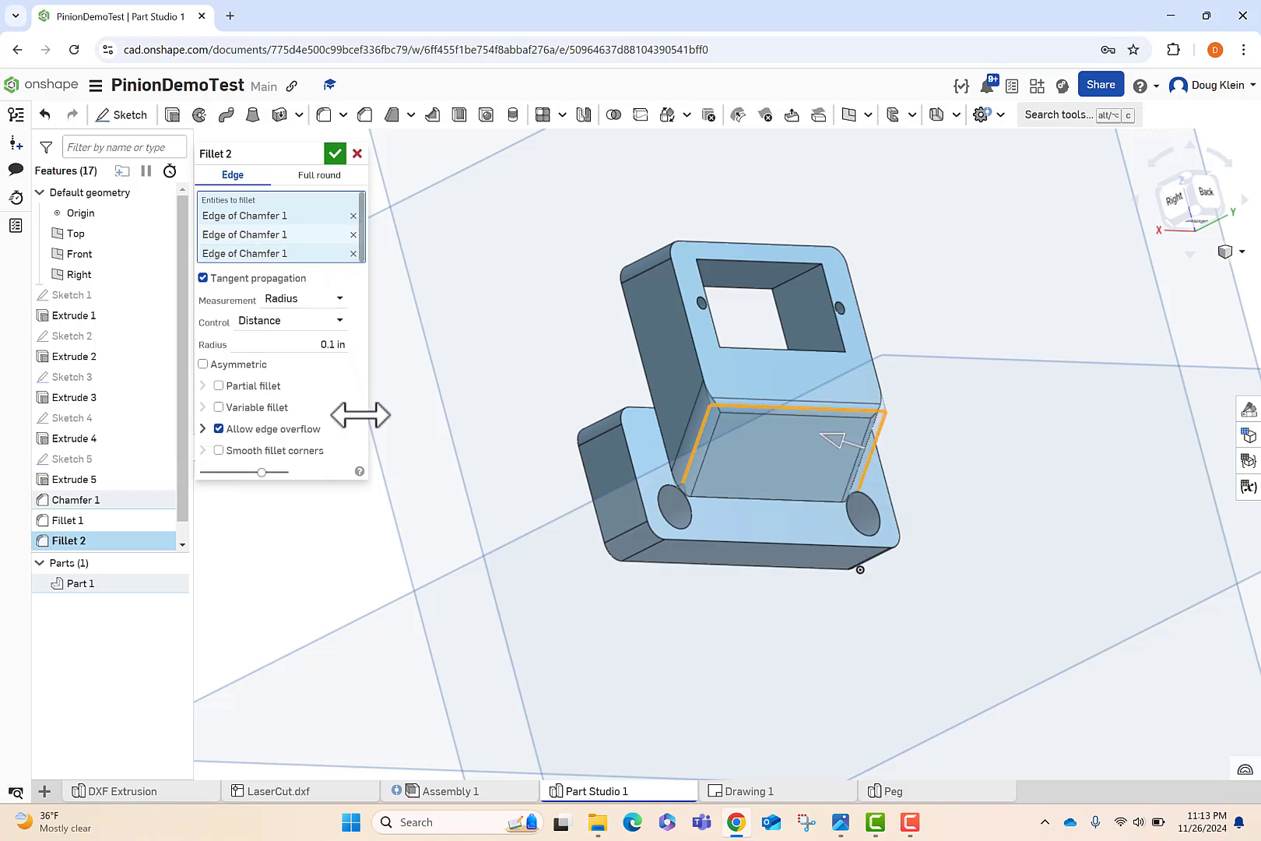
pyautogui.click(317, 344)
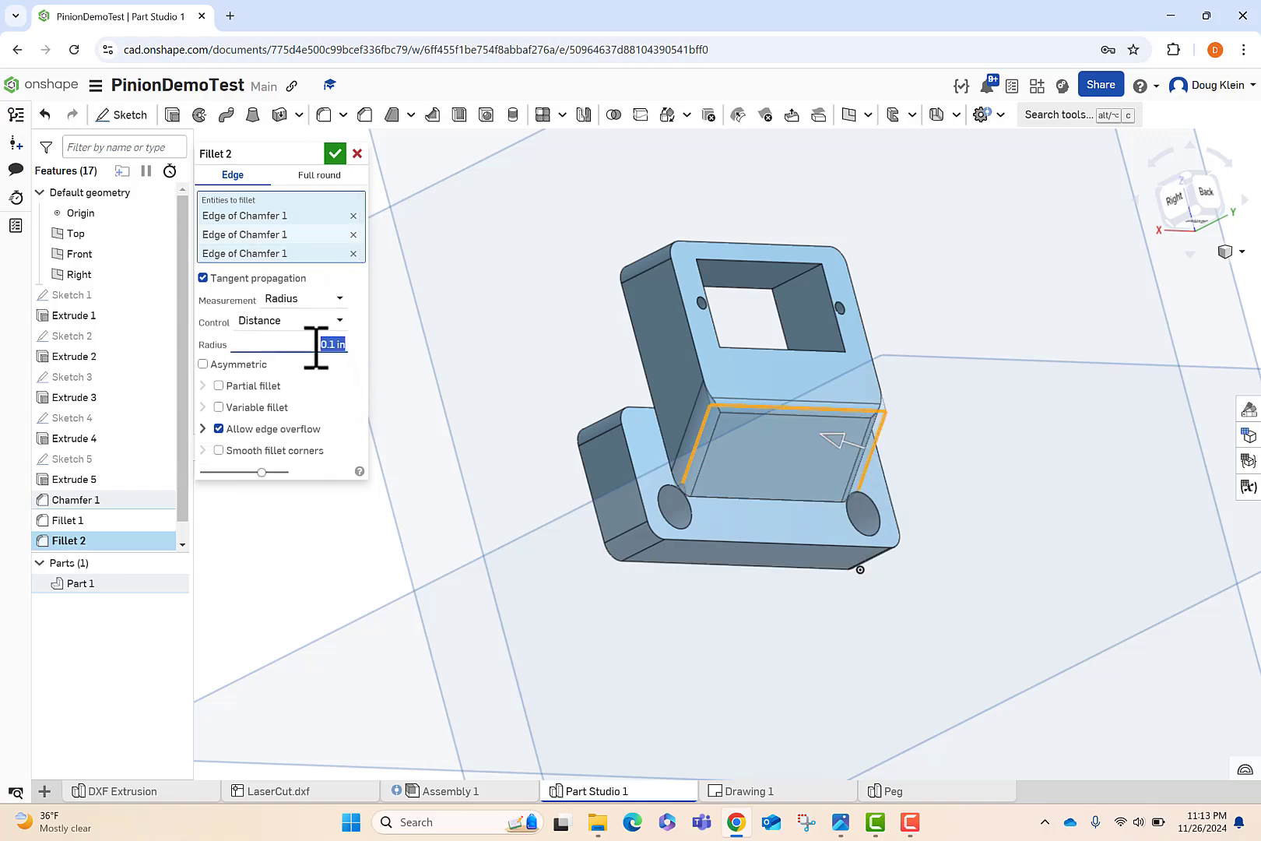
pyautogui.write('.25')
pyautogui.press('Return')
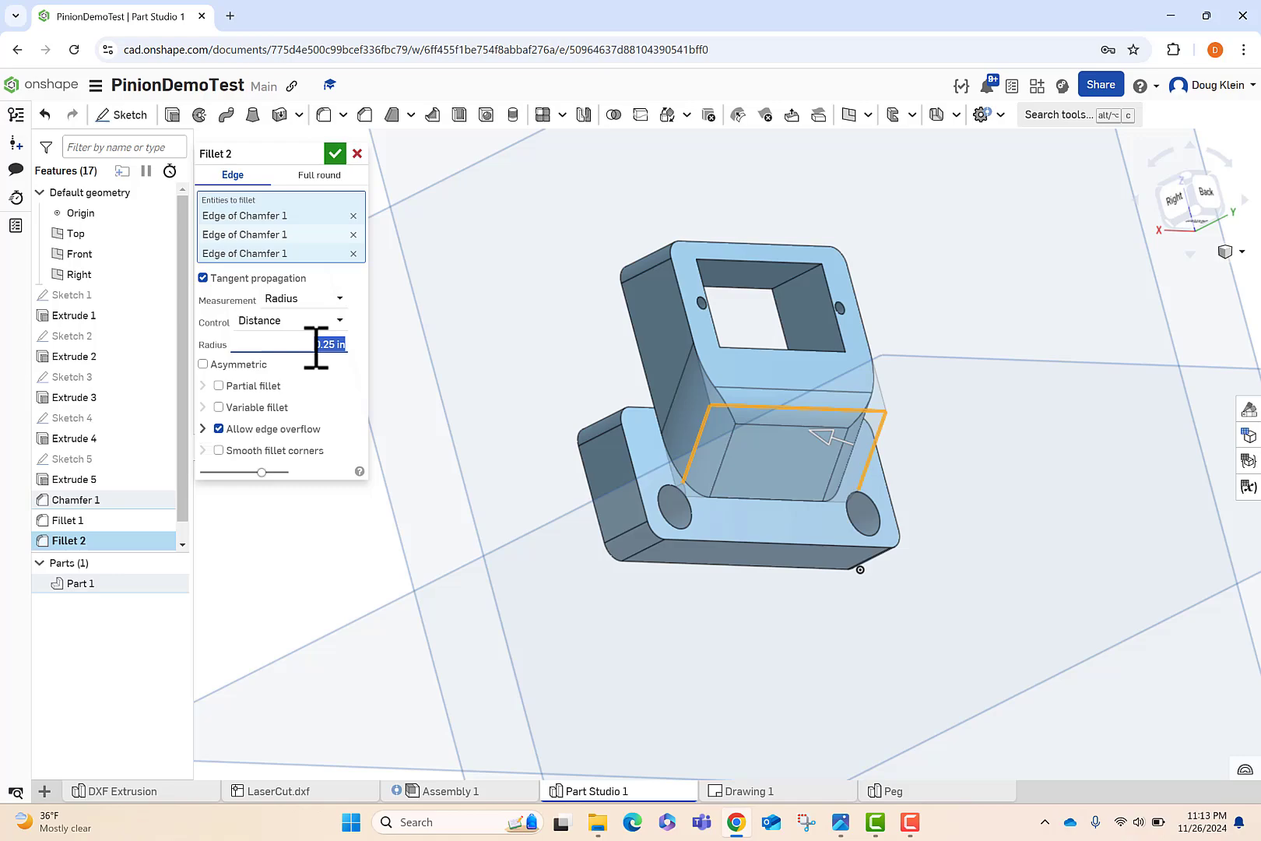
pyautogui.click(334, 153)
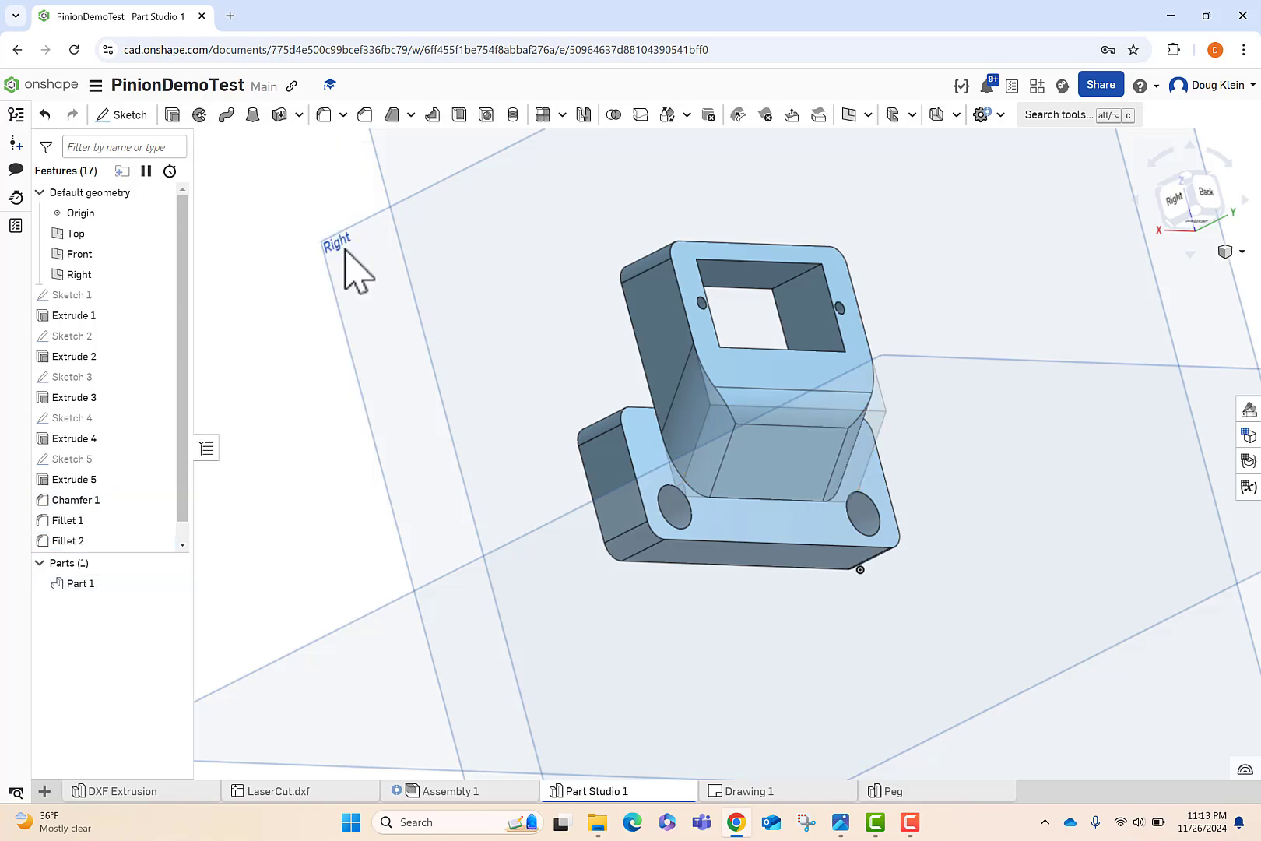
pyautogui.moveTo(354, 363); pyautogui.dragTo(444, 375, button='right')
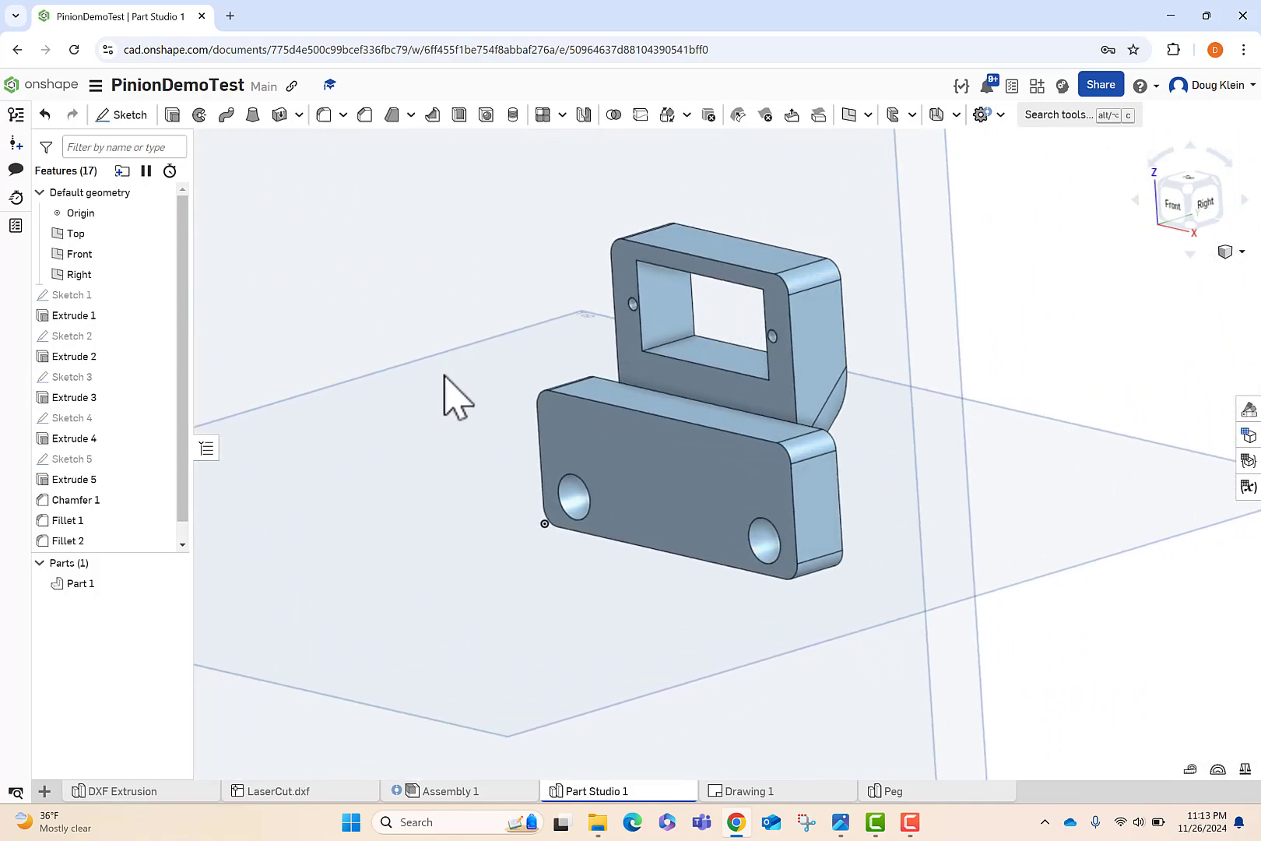